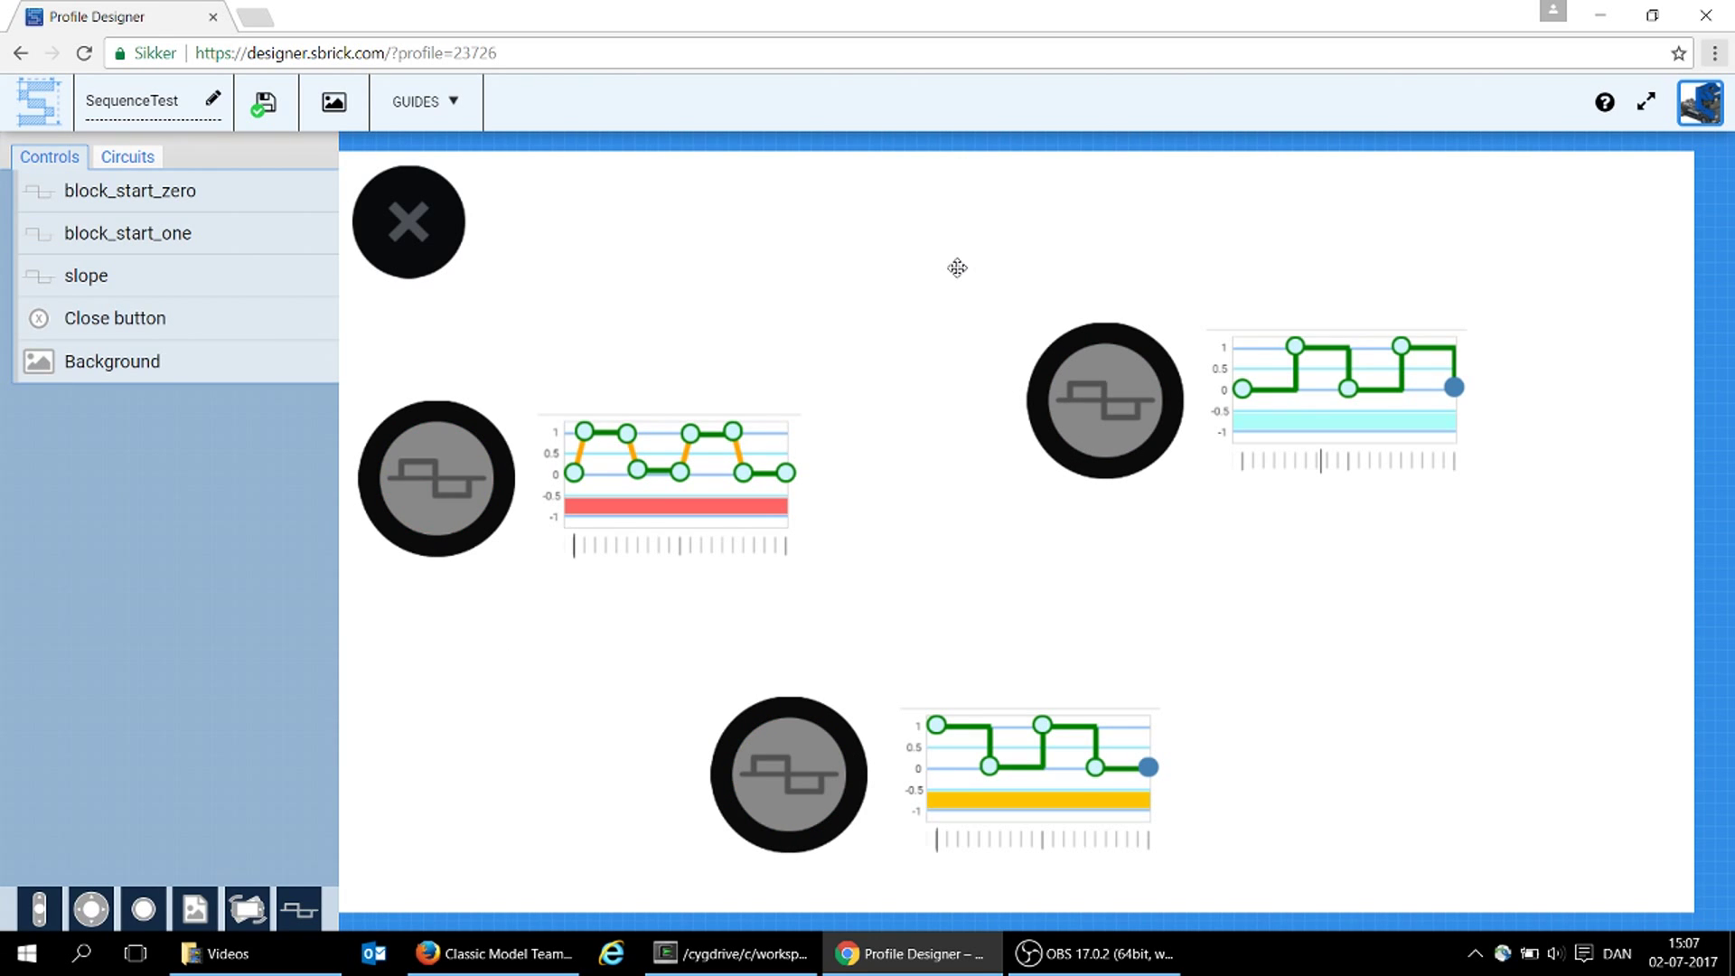
Select the slope control and open its sequence editor
click(436, 479)
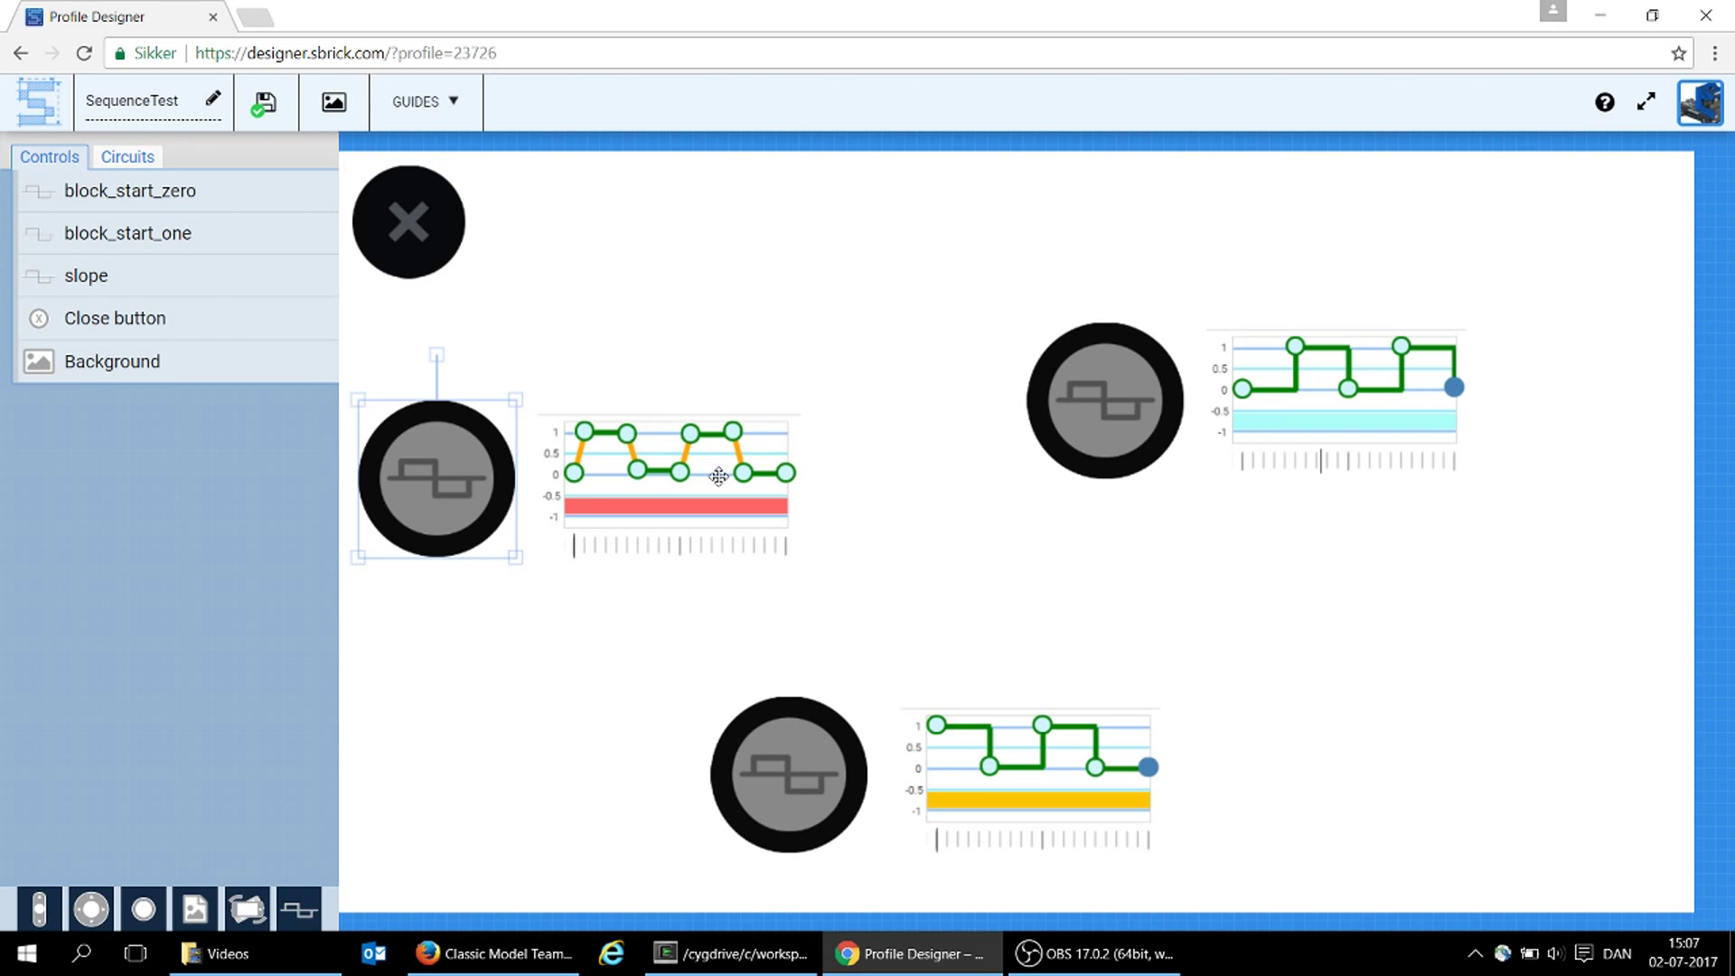
click(201, 274)
click(160, 524)
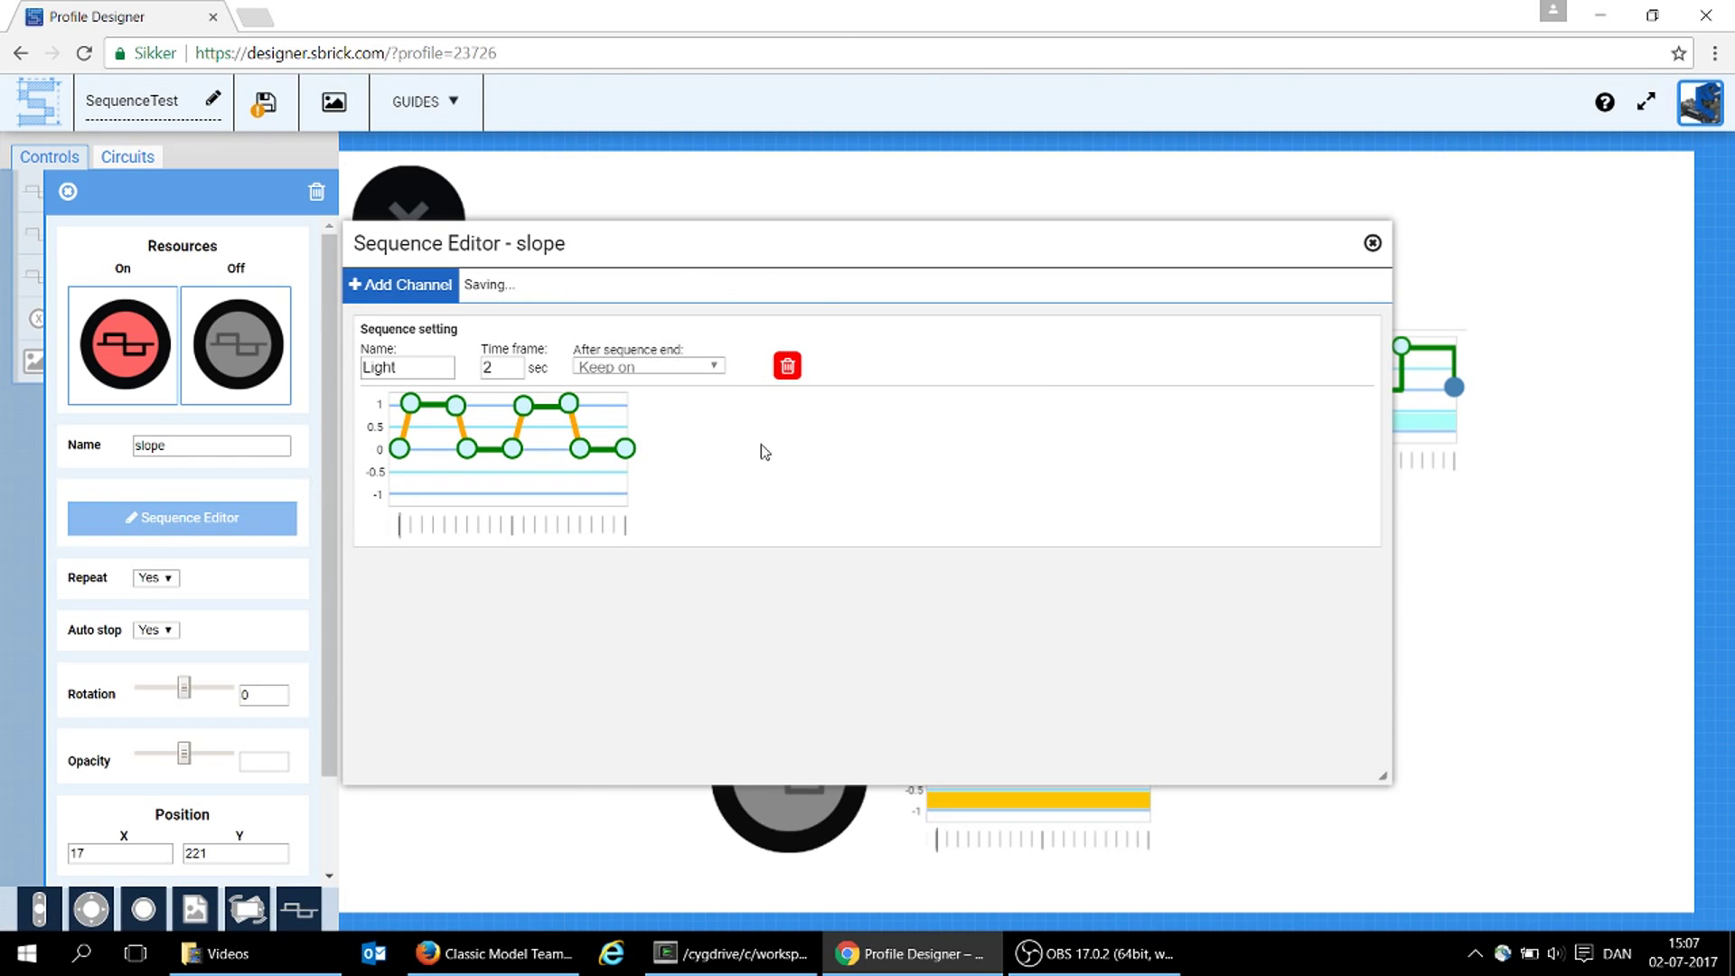
mouse_move(512, 370)
Raise the slope sequence's high points at 0.5 s and 1.1 s from 0.9 to 1
click(400, 450)
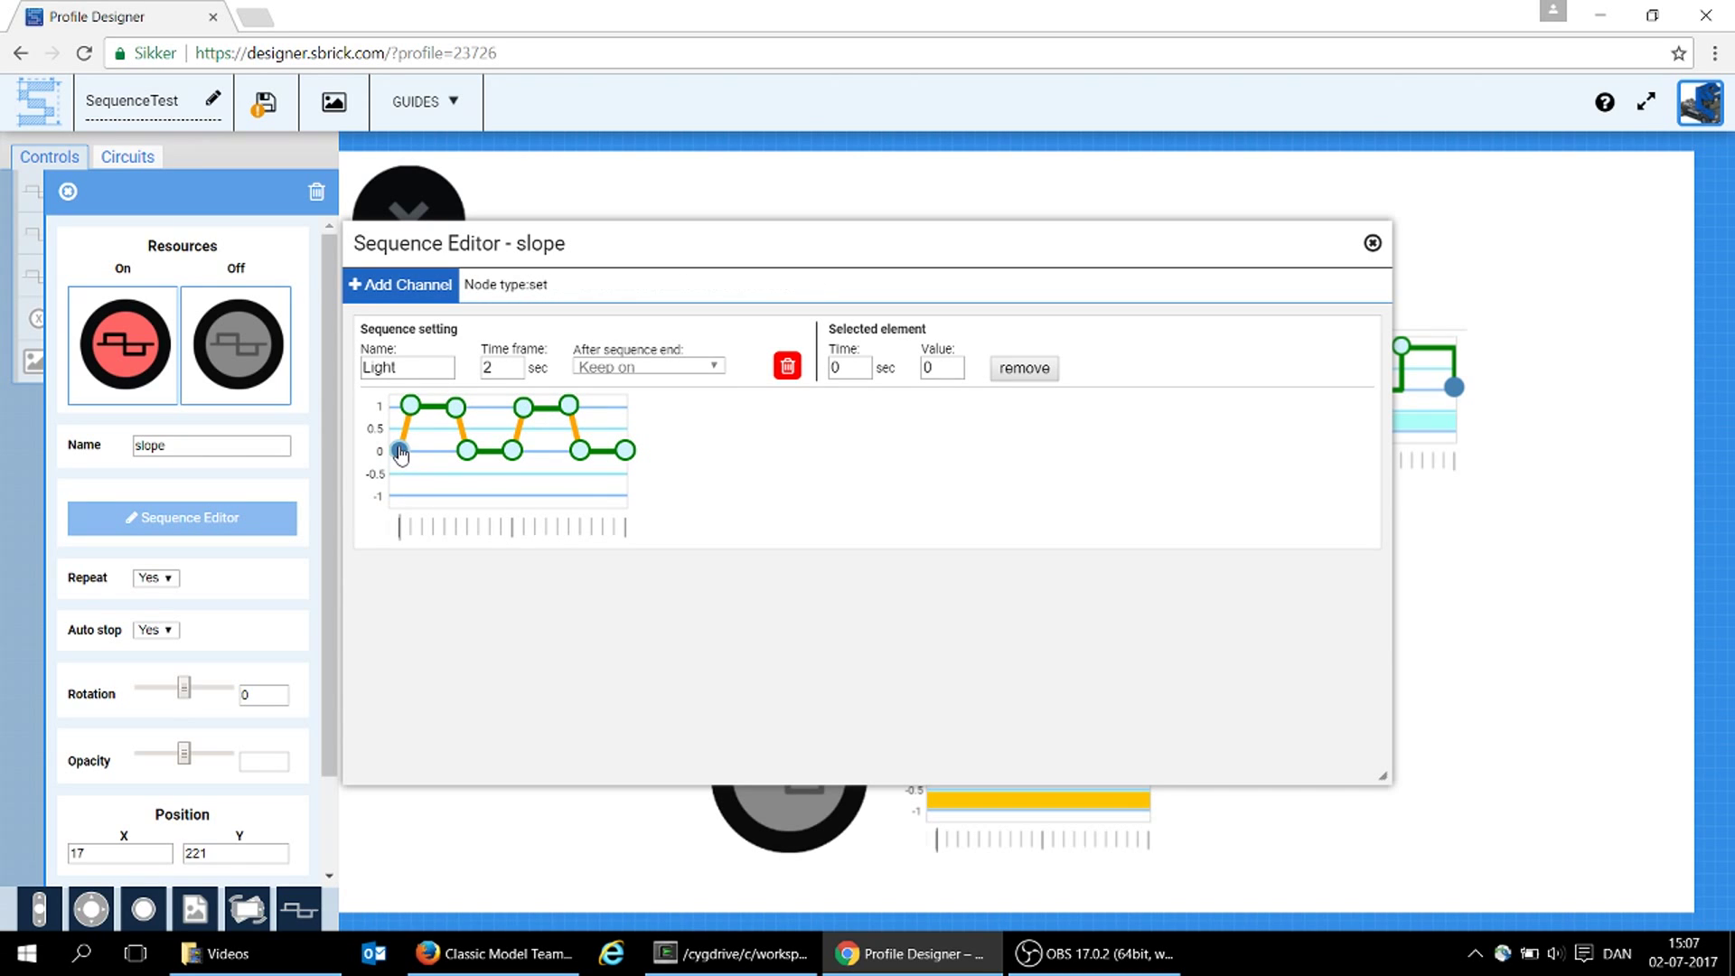
click(455, 412)
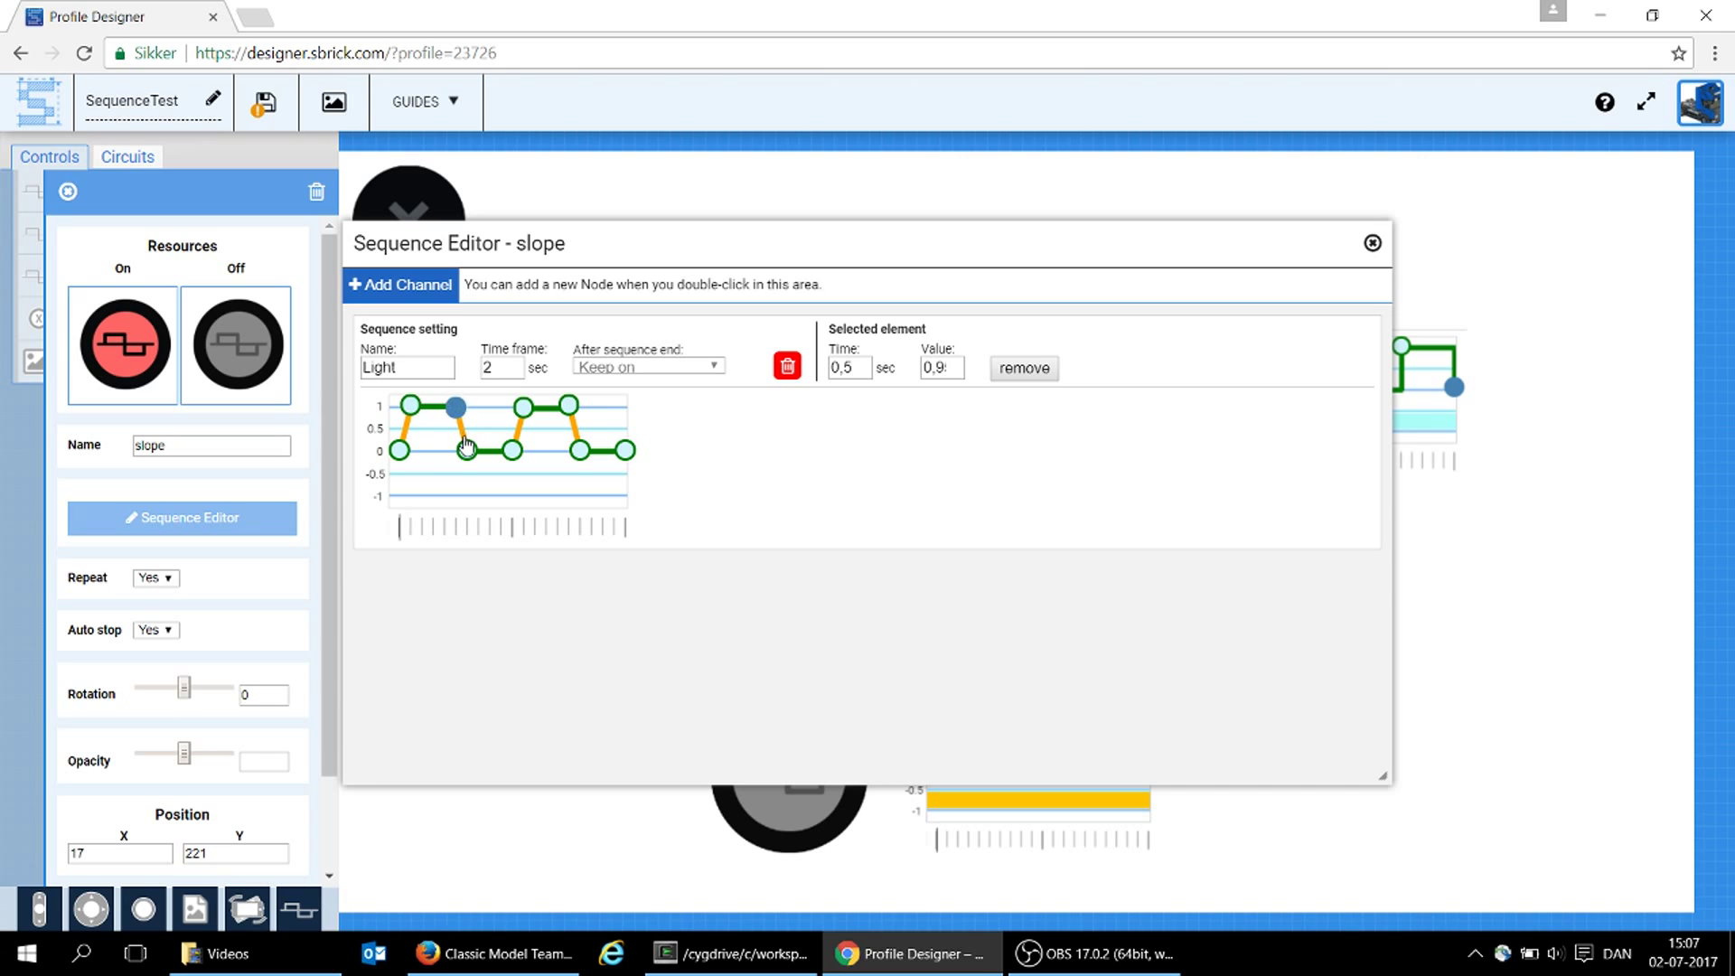
double_click(941, 366)
text(1)
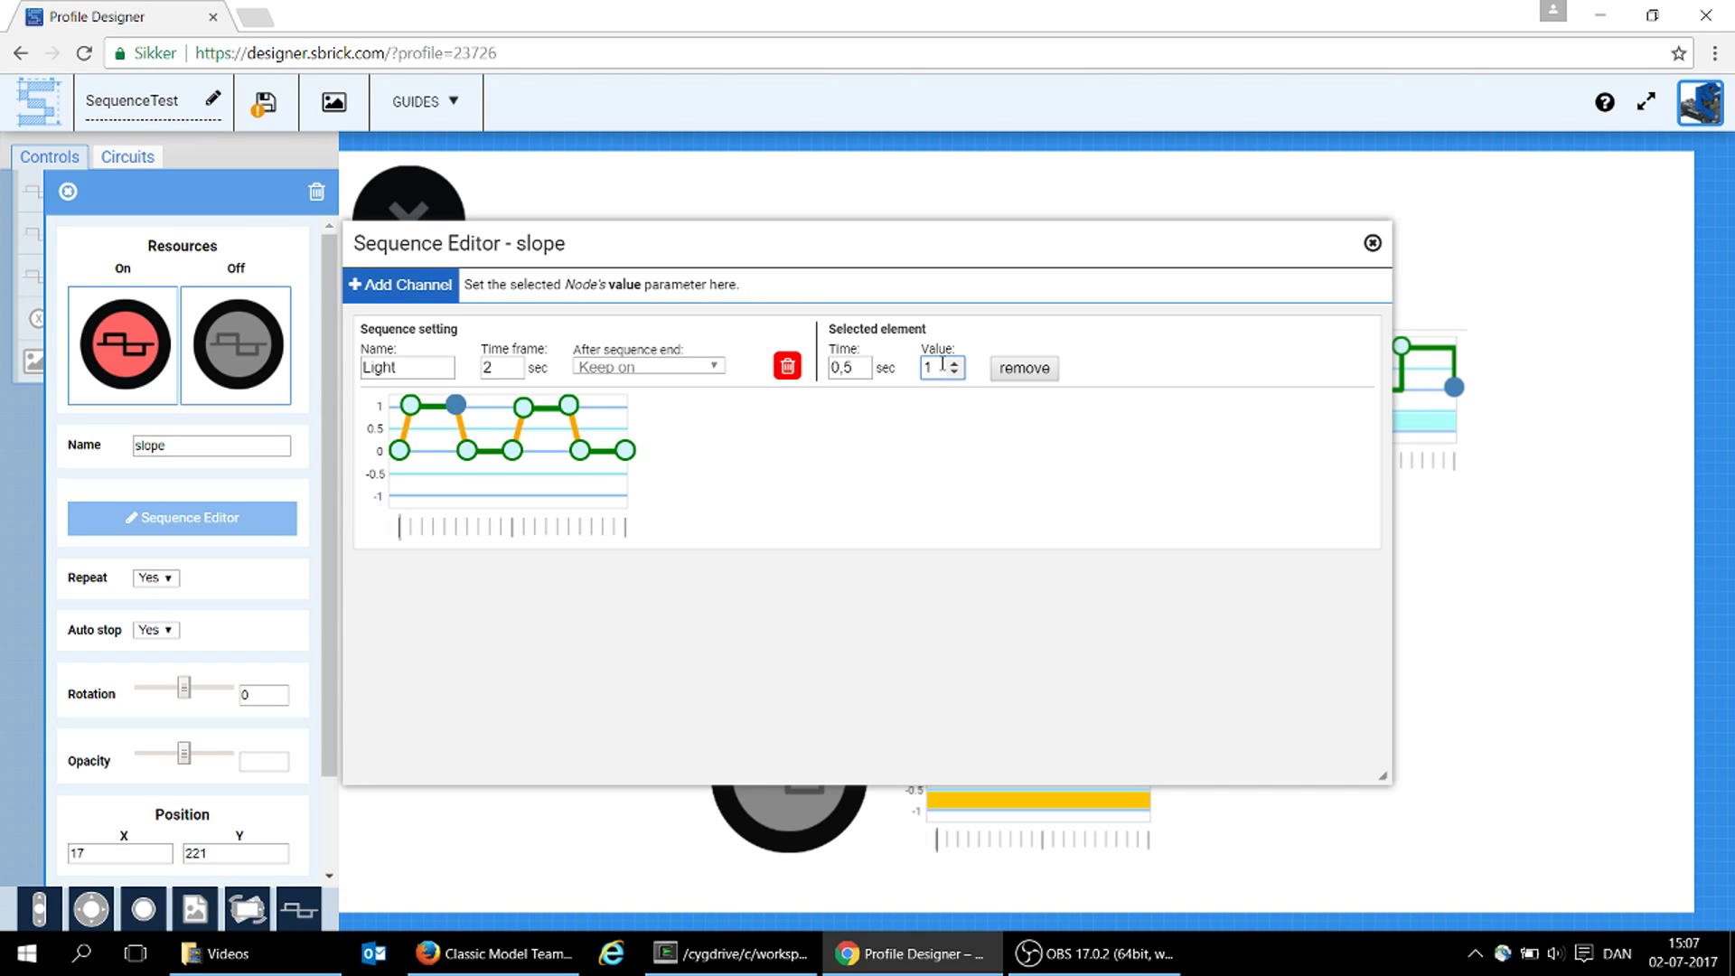
click(467, 450)
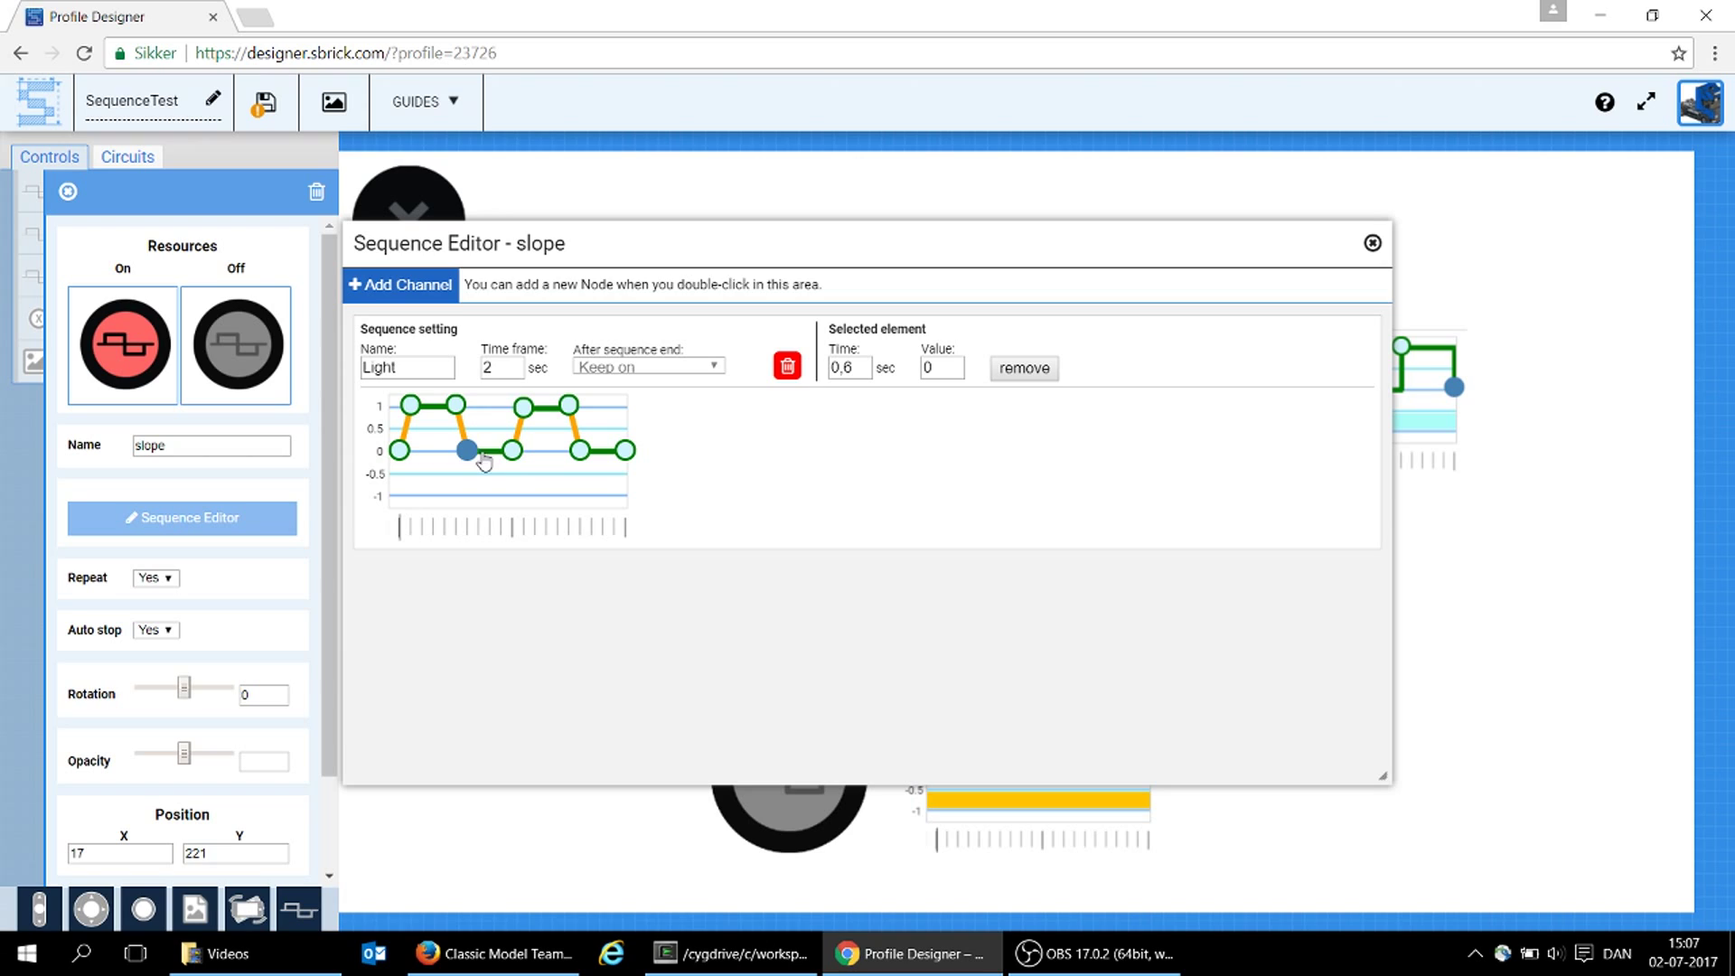
click(513, 449)
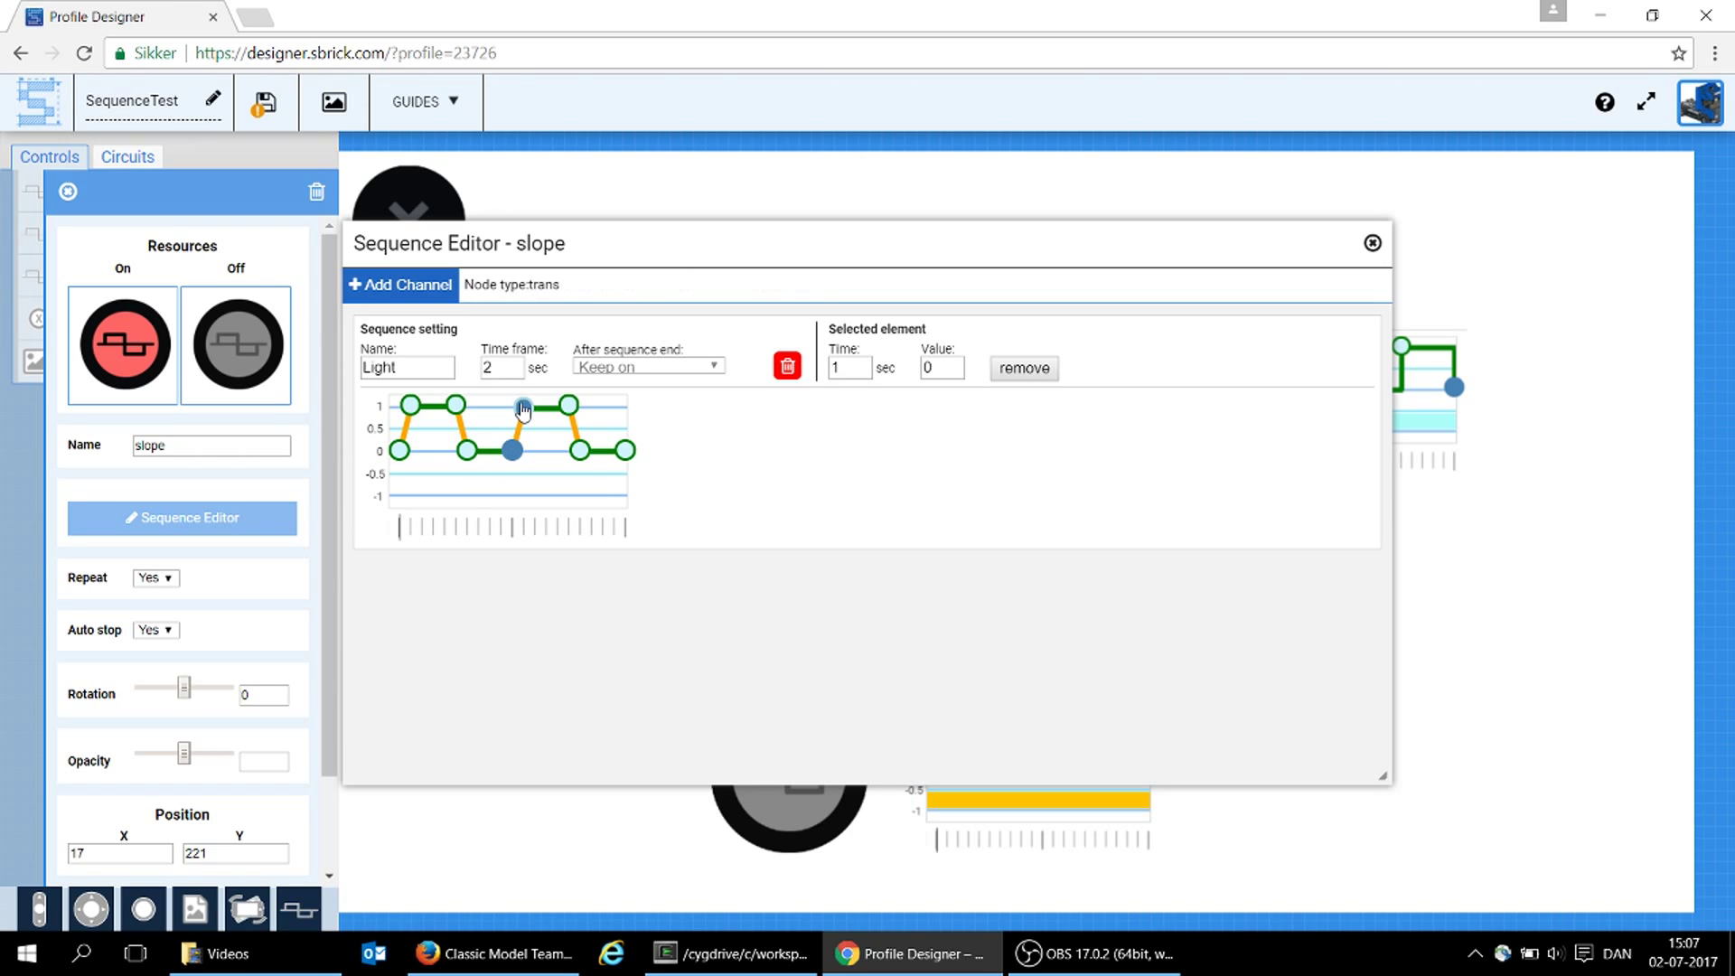
click(523, 409)
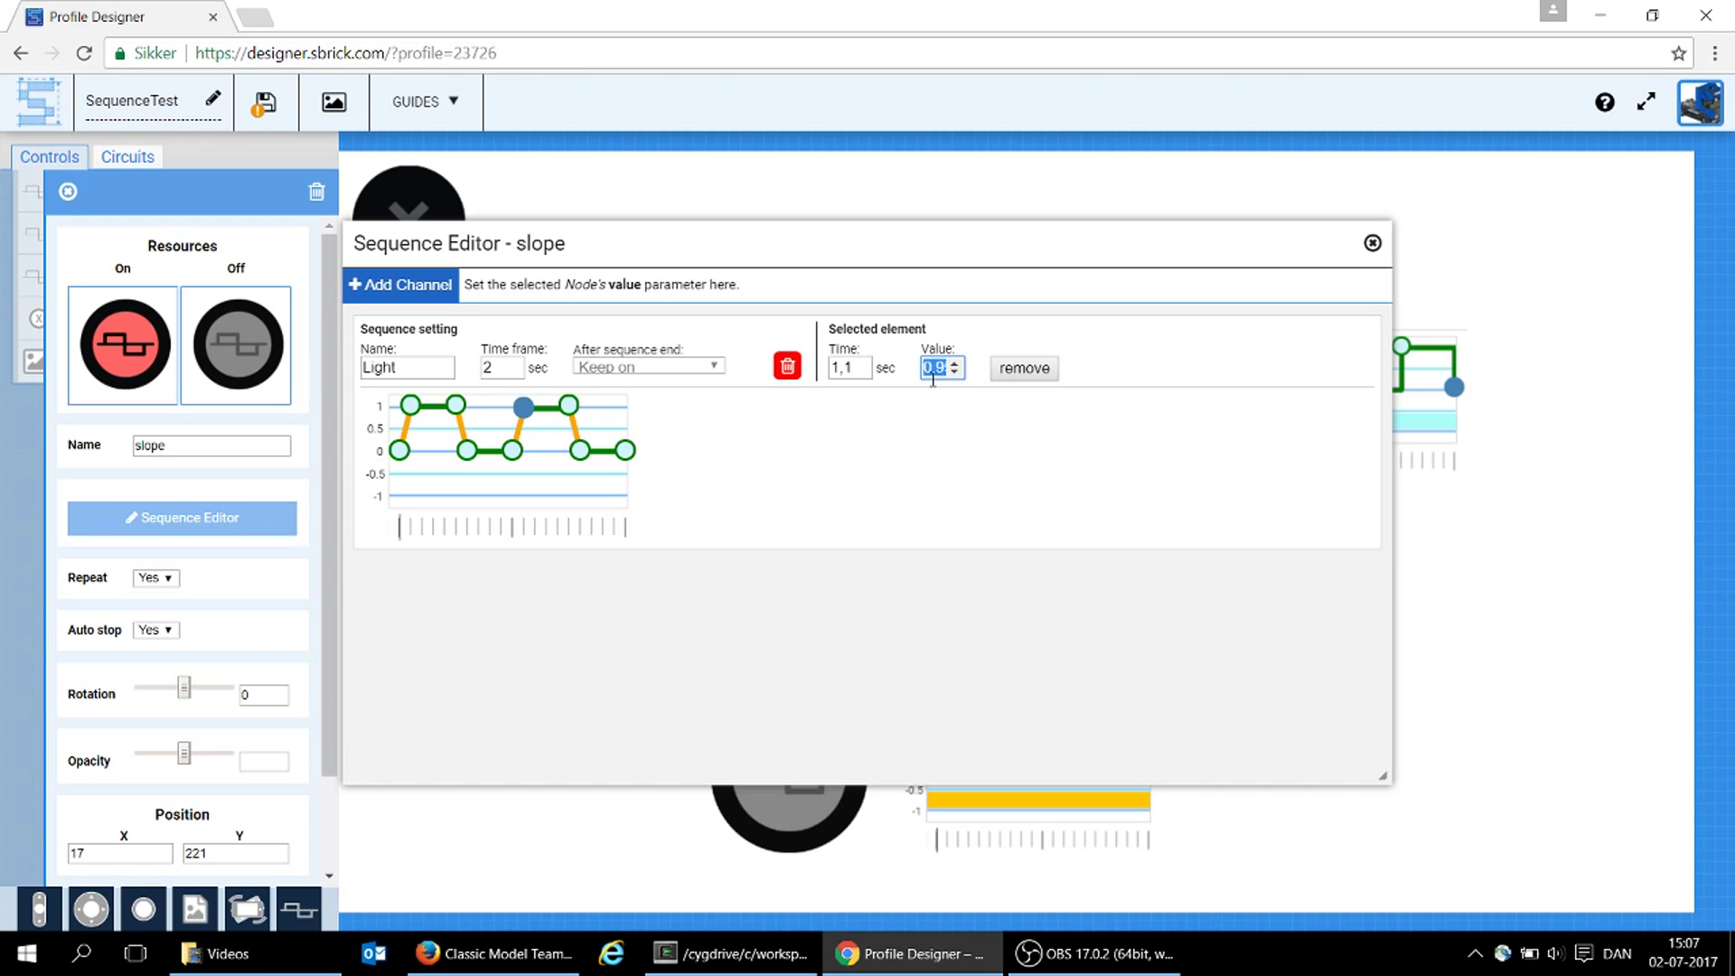
text(1)
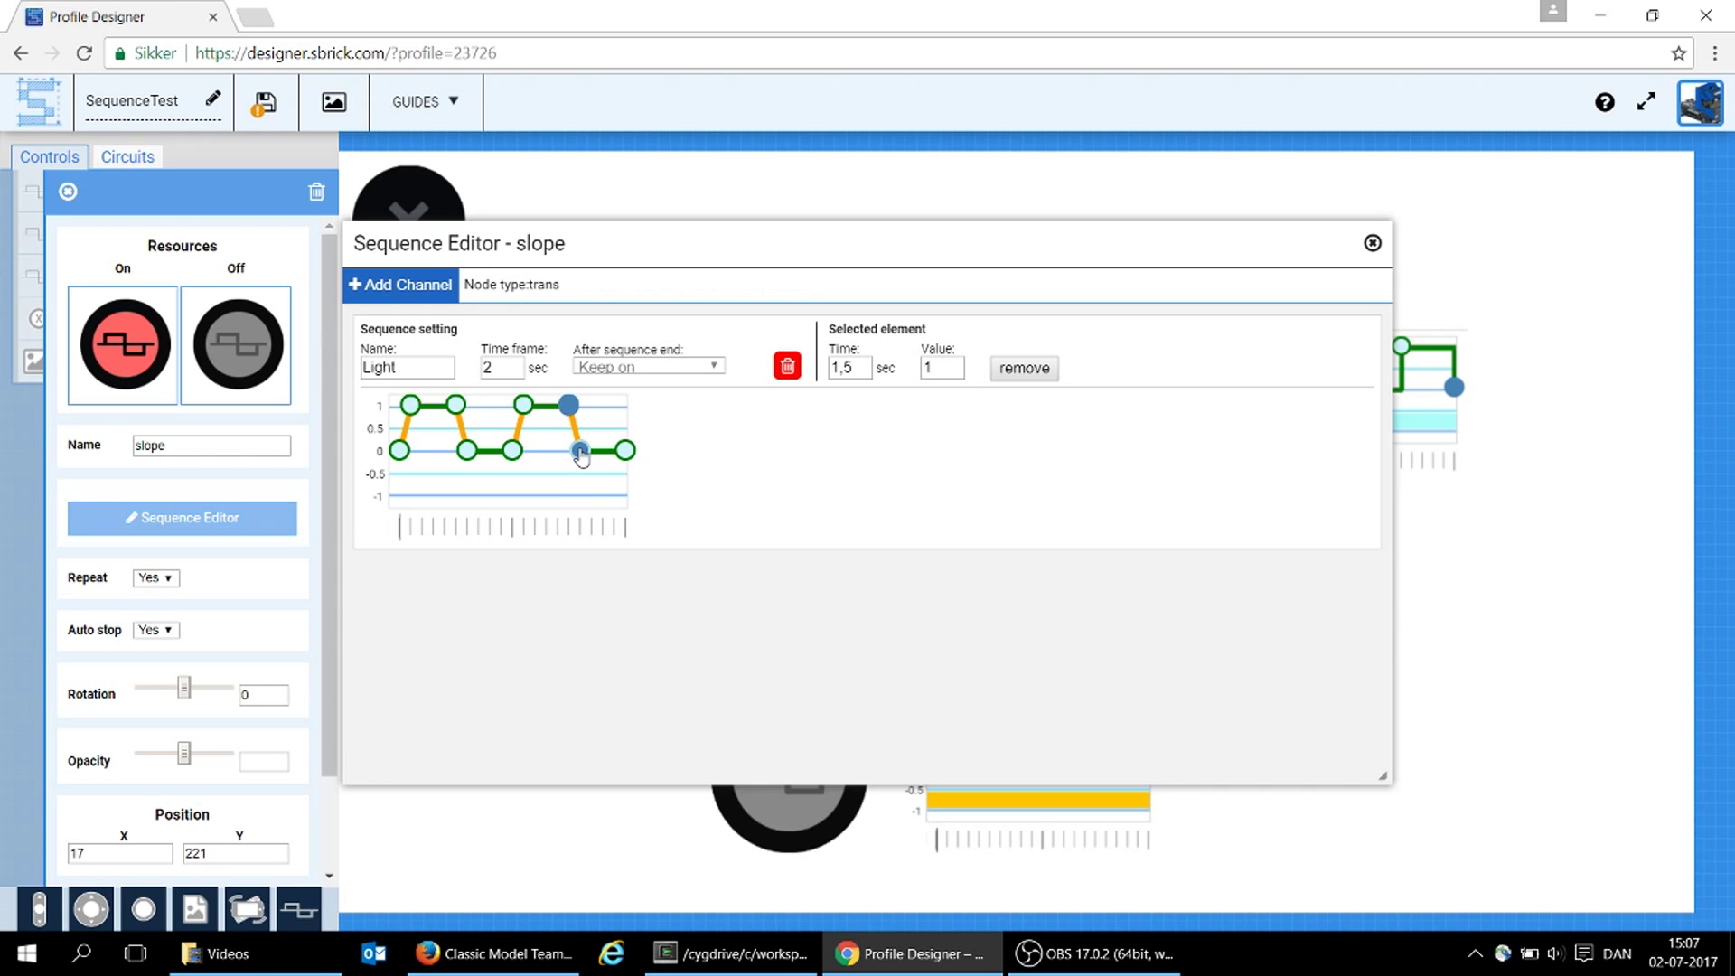
click(624, 450)
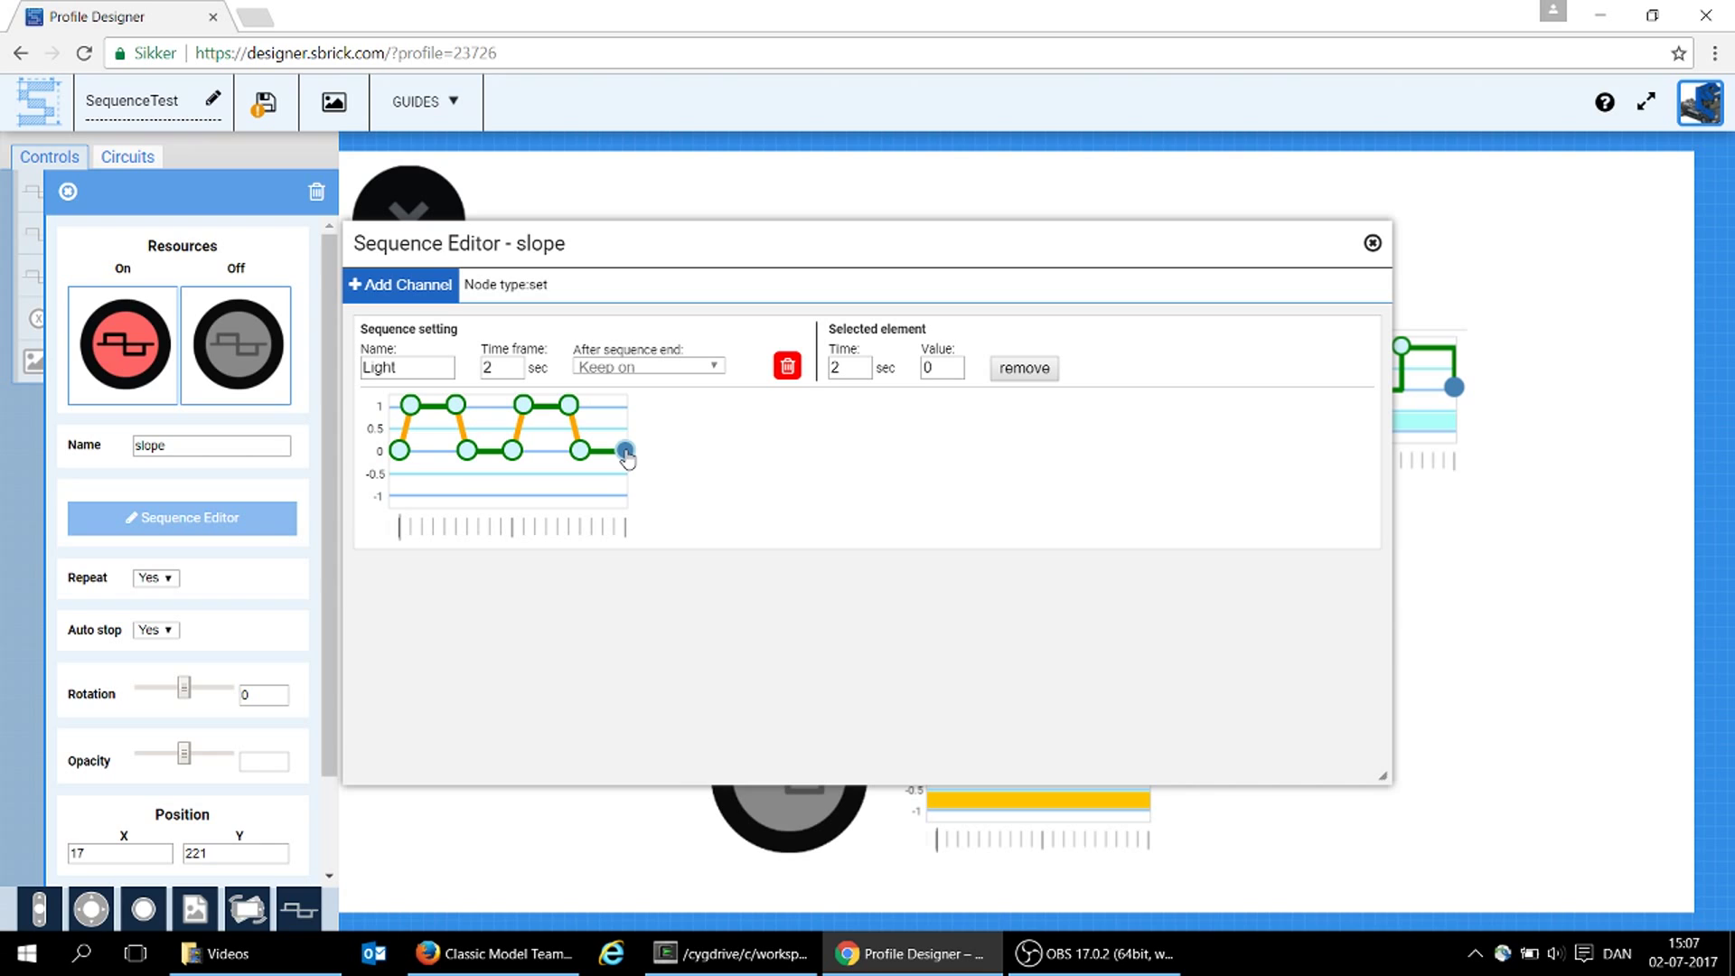
Close the slope sequence editor and save the SequenceTest profile
click(1373, 243)
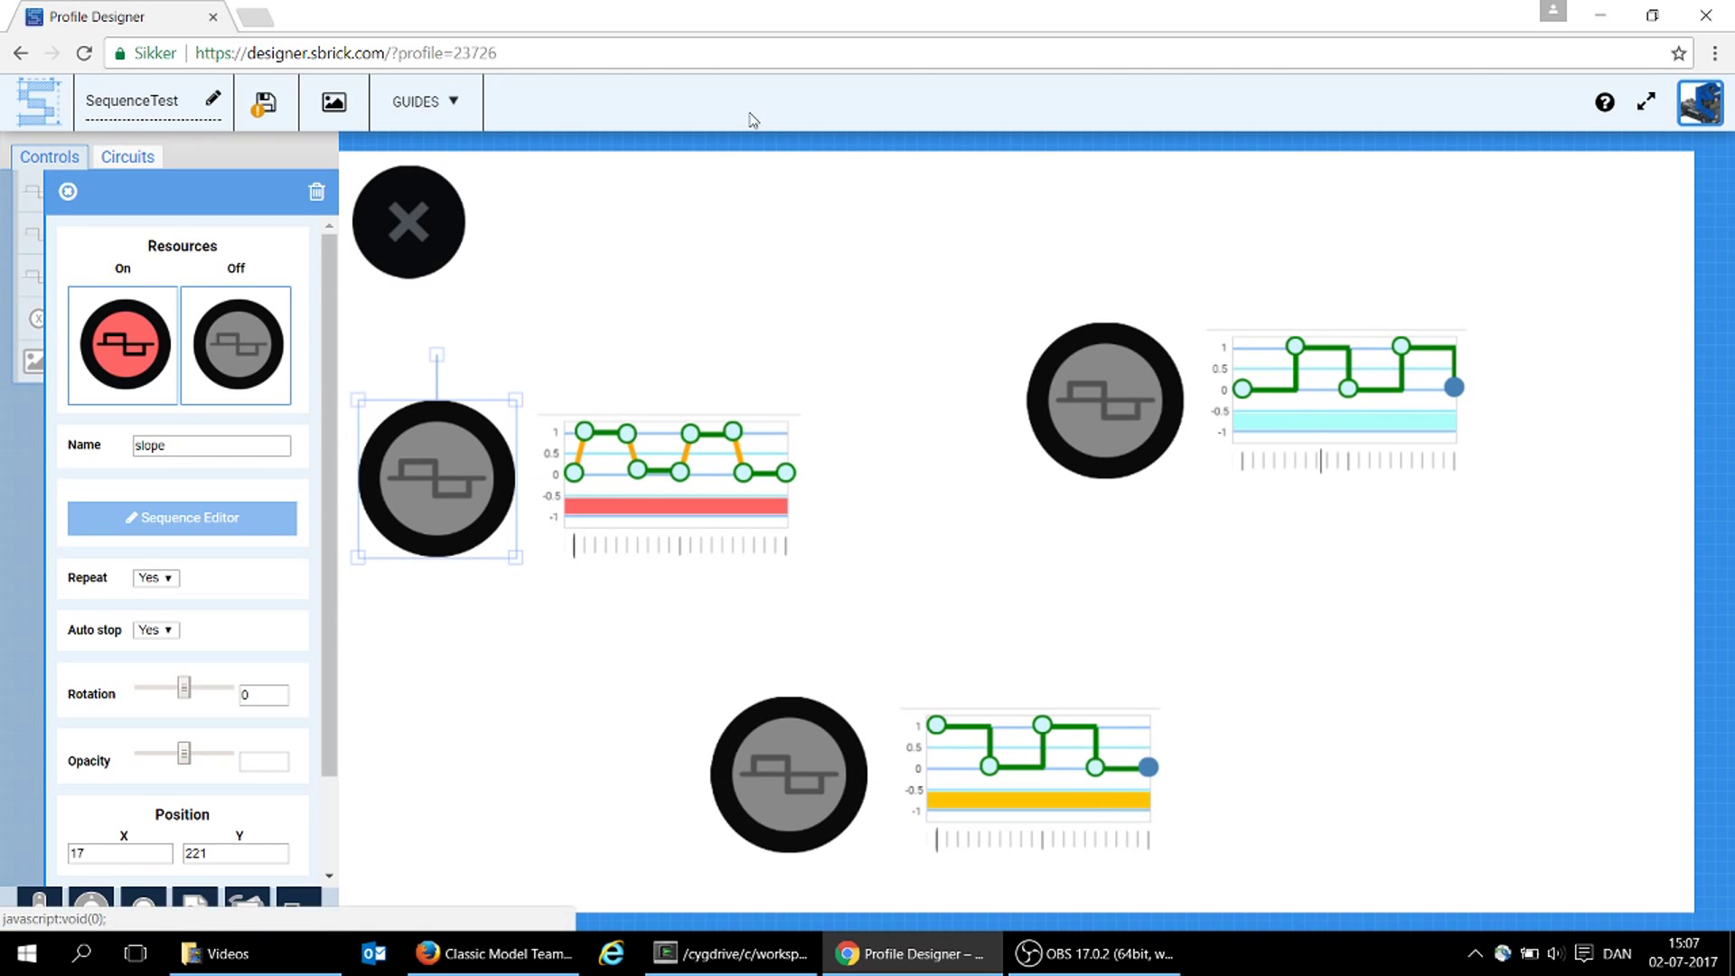
click(289, 109)
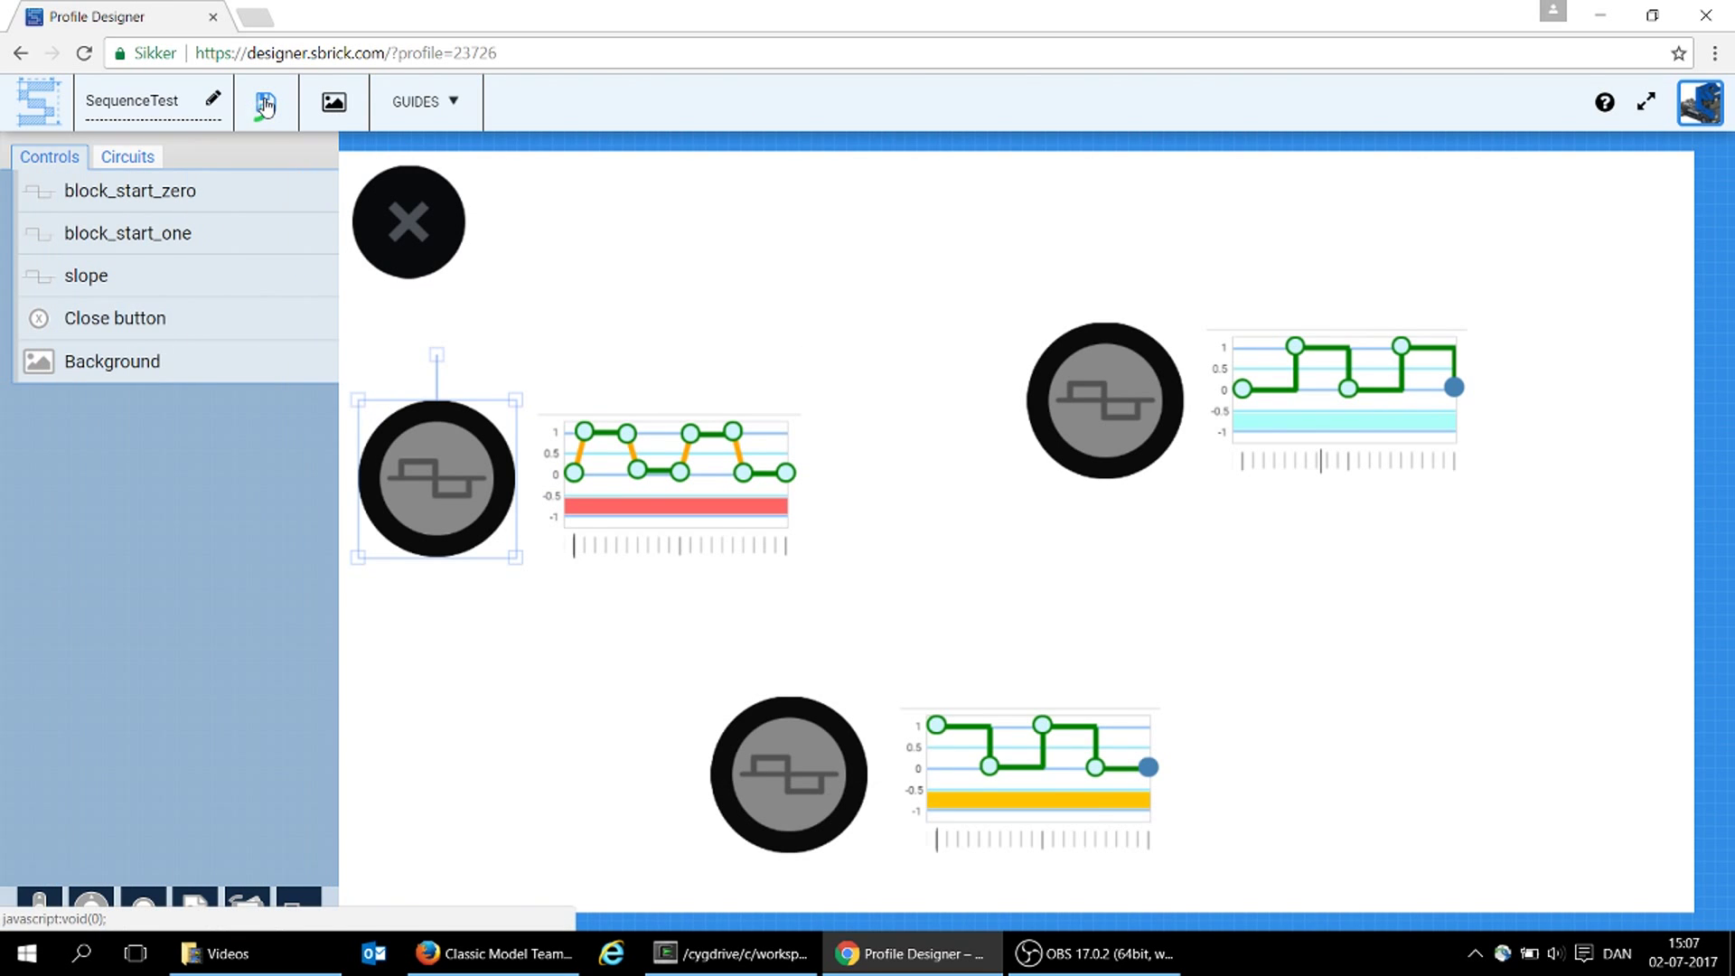
click(1089, 304)
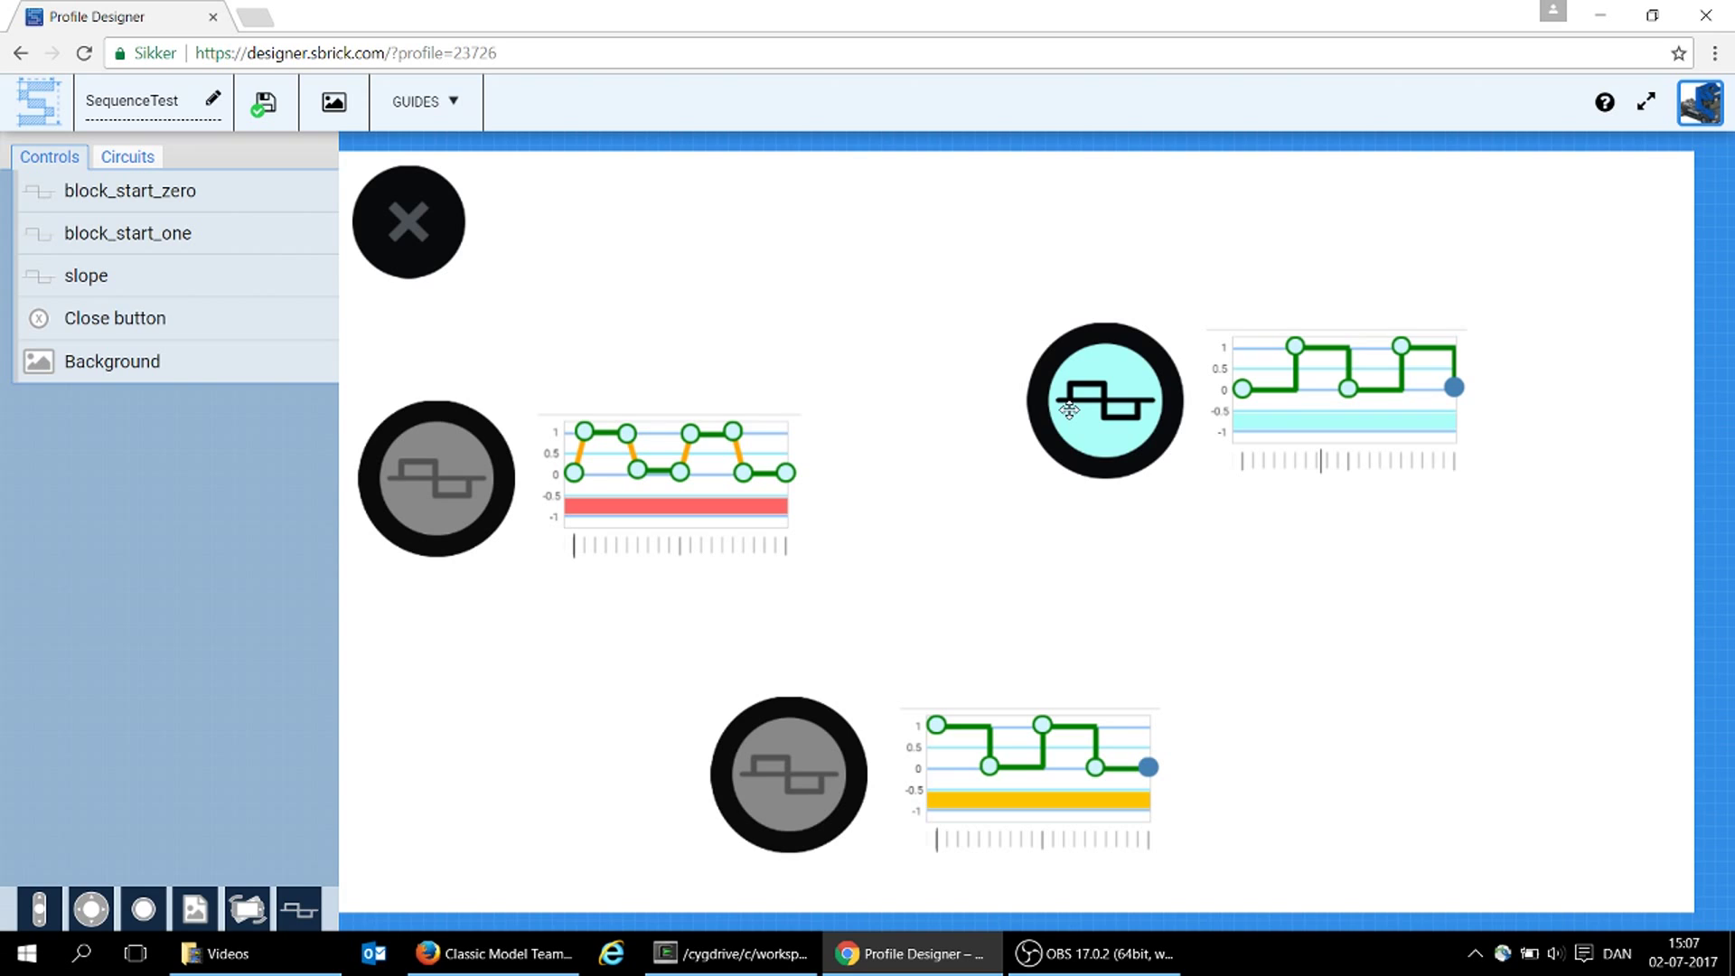
Inspect block_start_zero's sequence points at 0, 0.5, 1, 1.5 and 2 seconds
click(1104, 400)
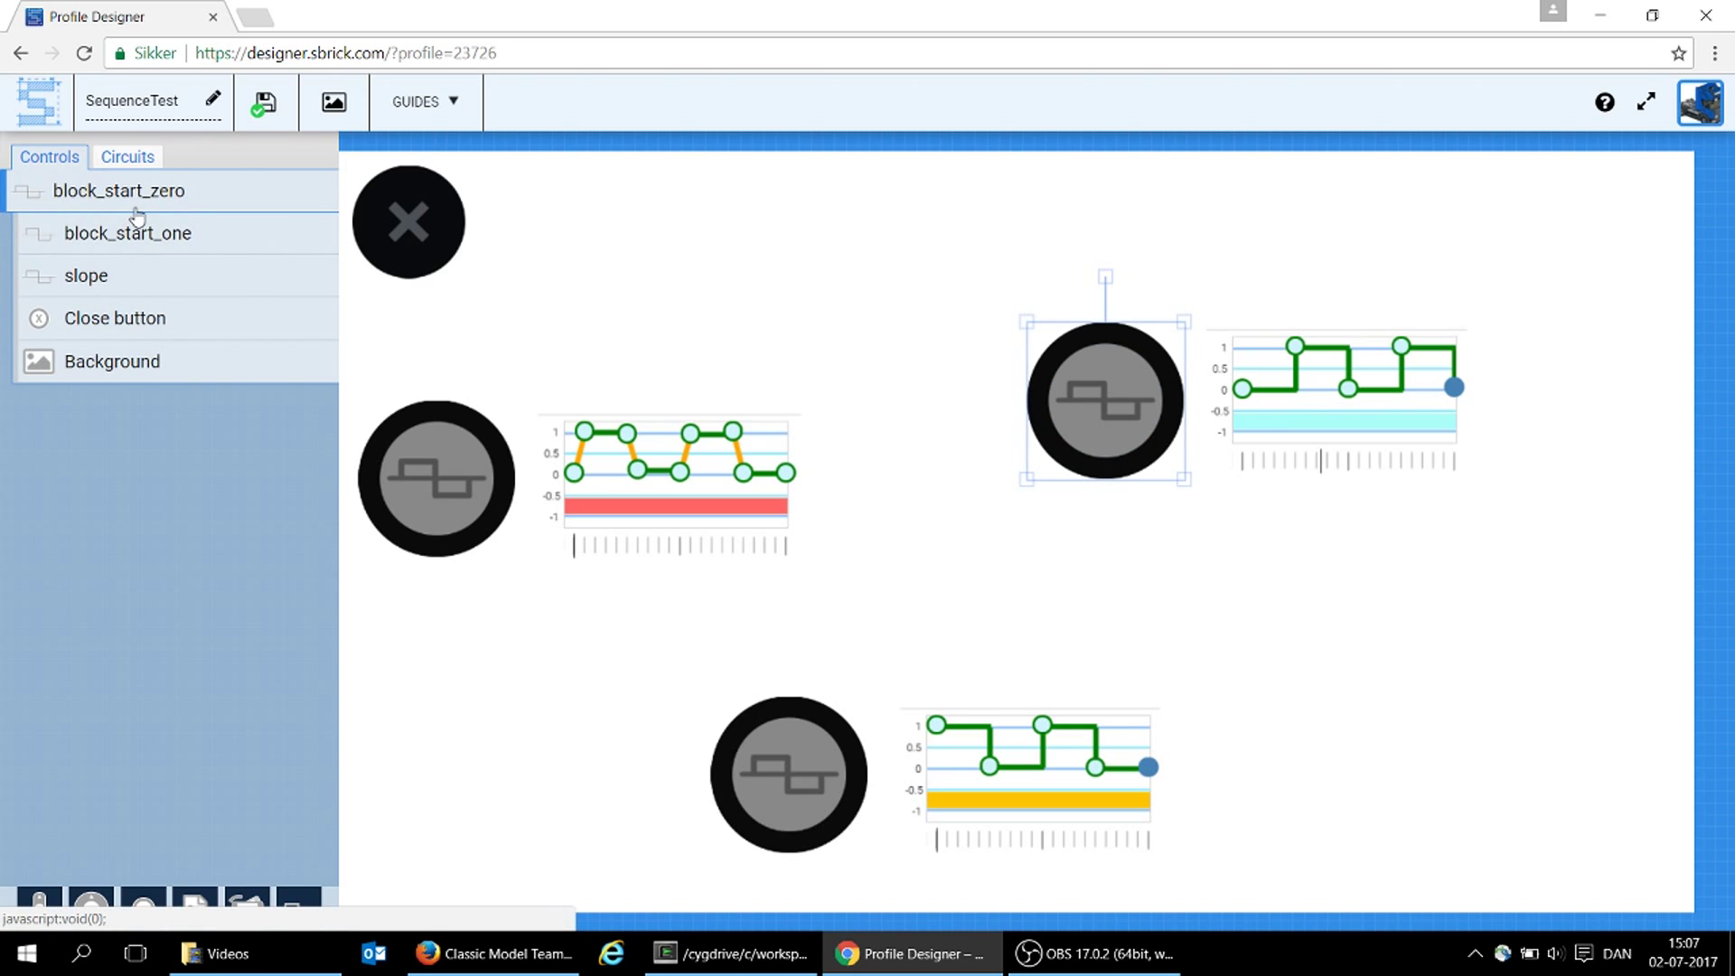
click(118, 242)
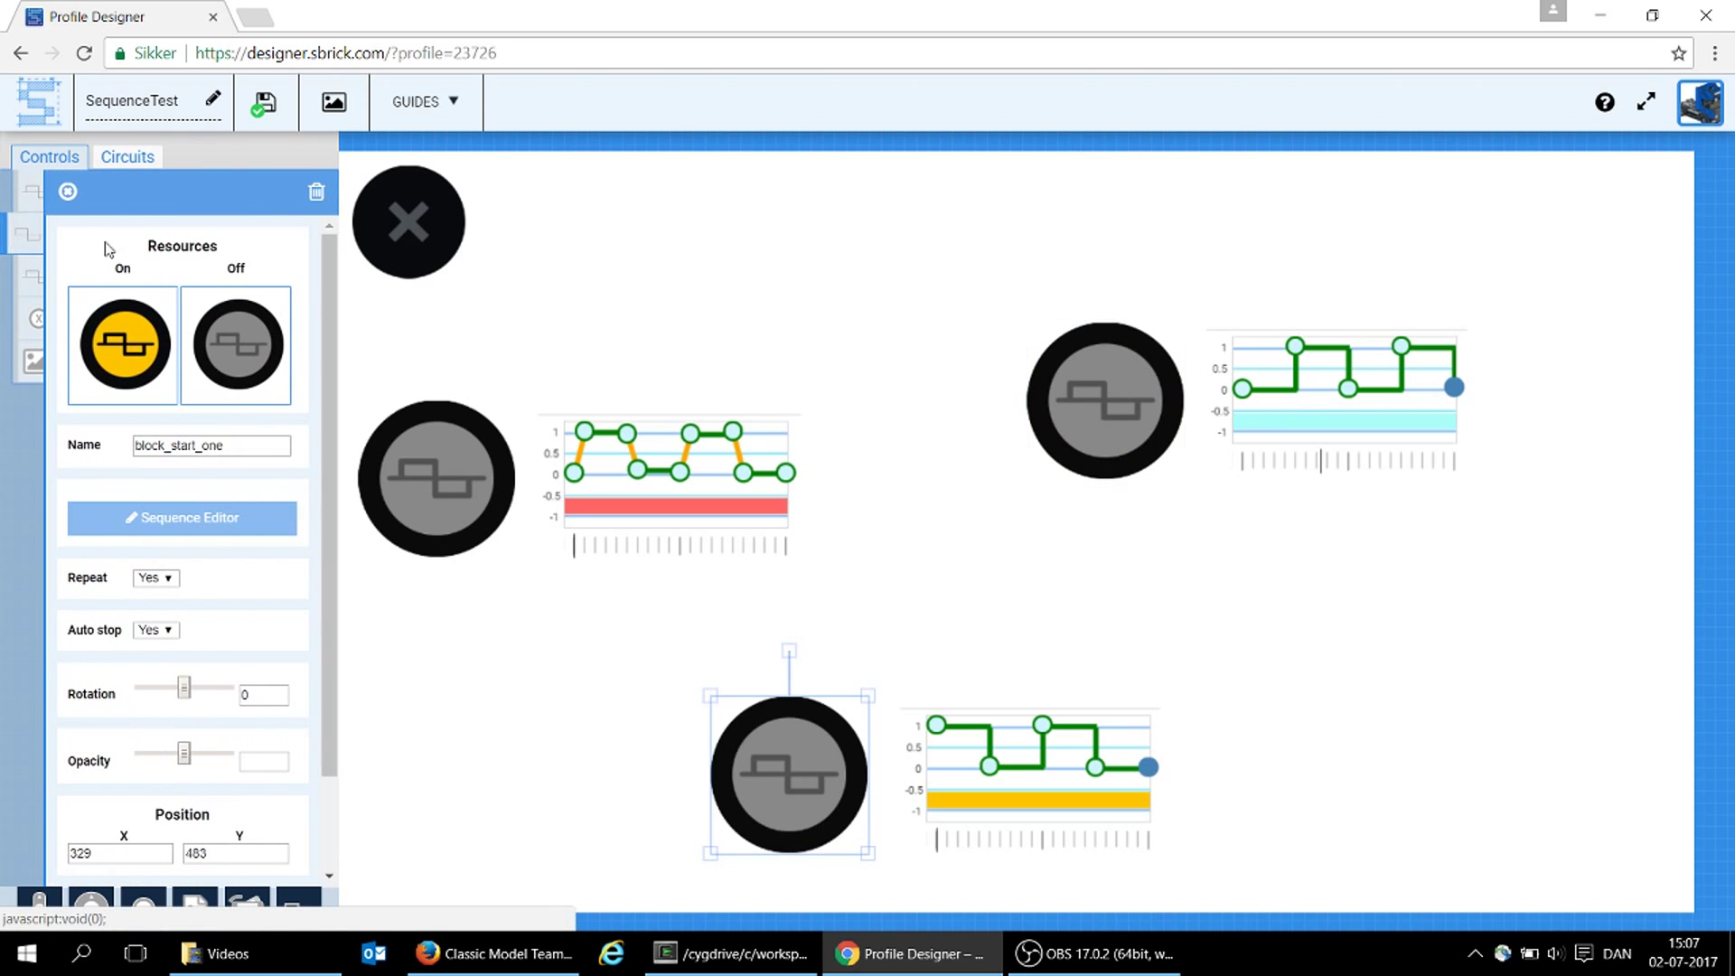
click(69, 194)
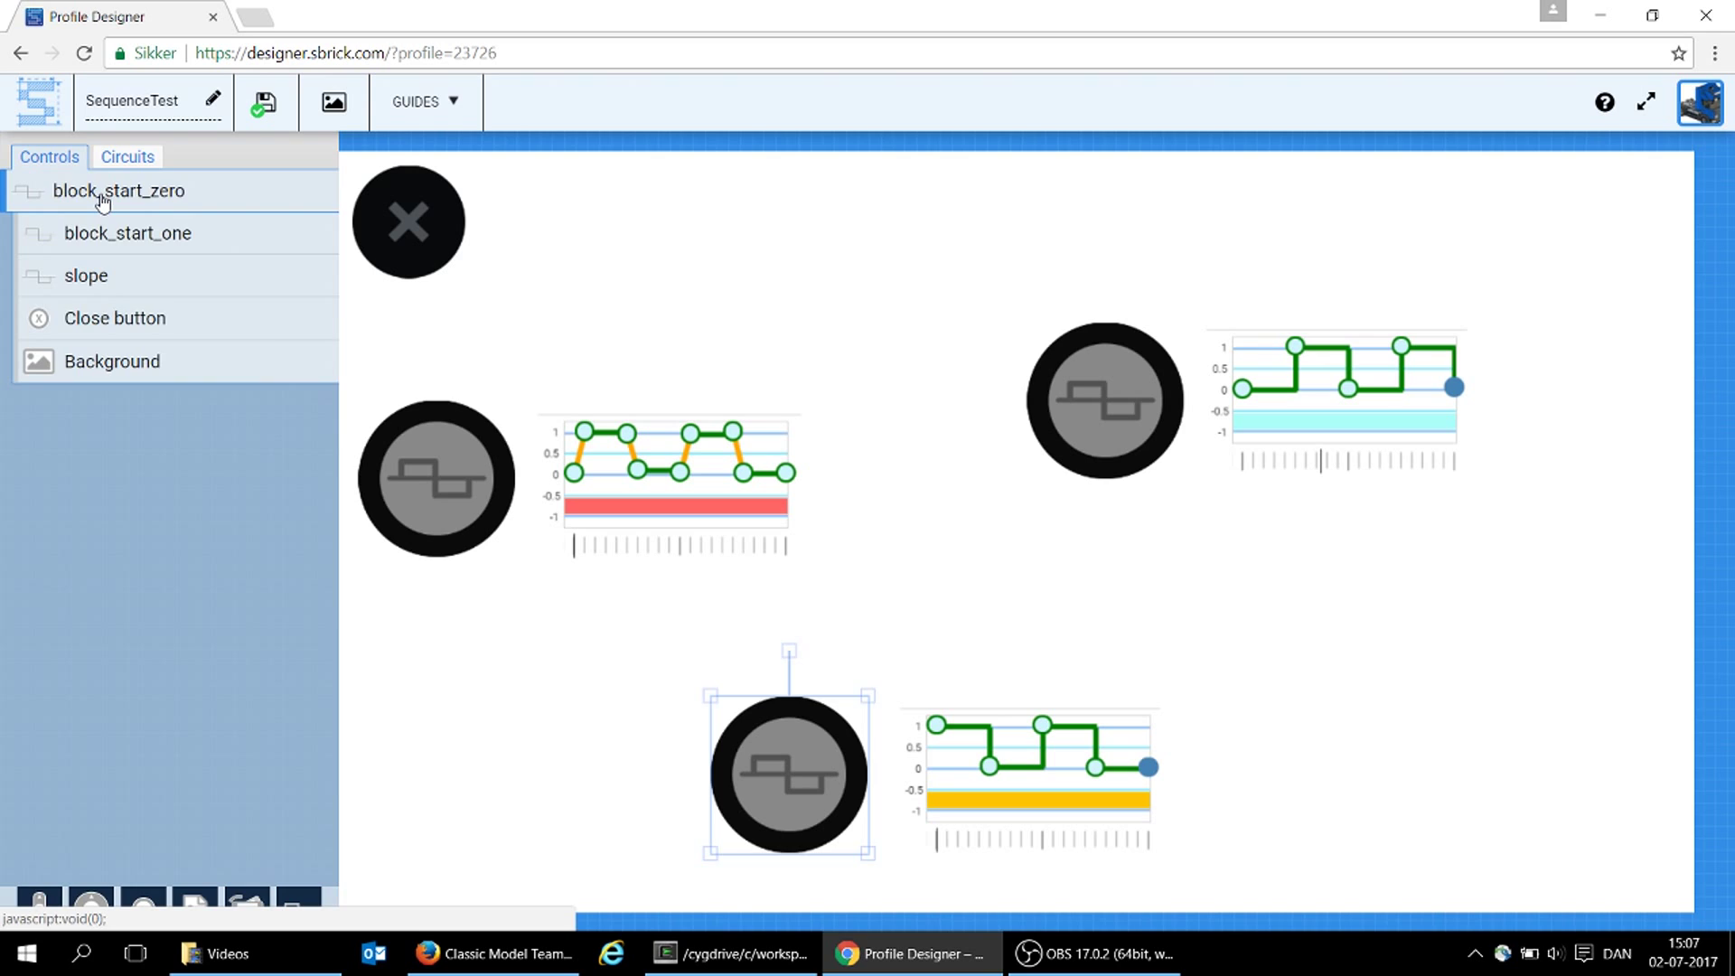
click(50, 193)
click(185, 516)
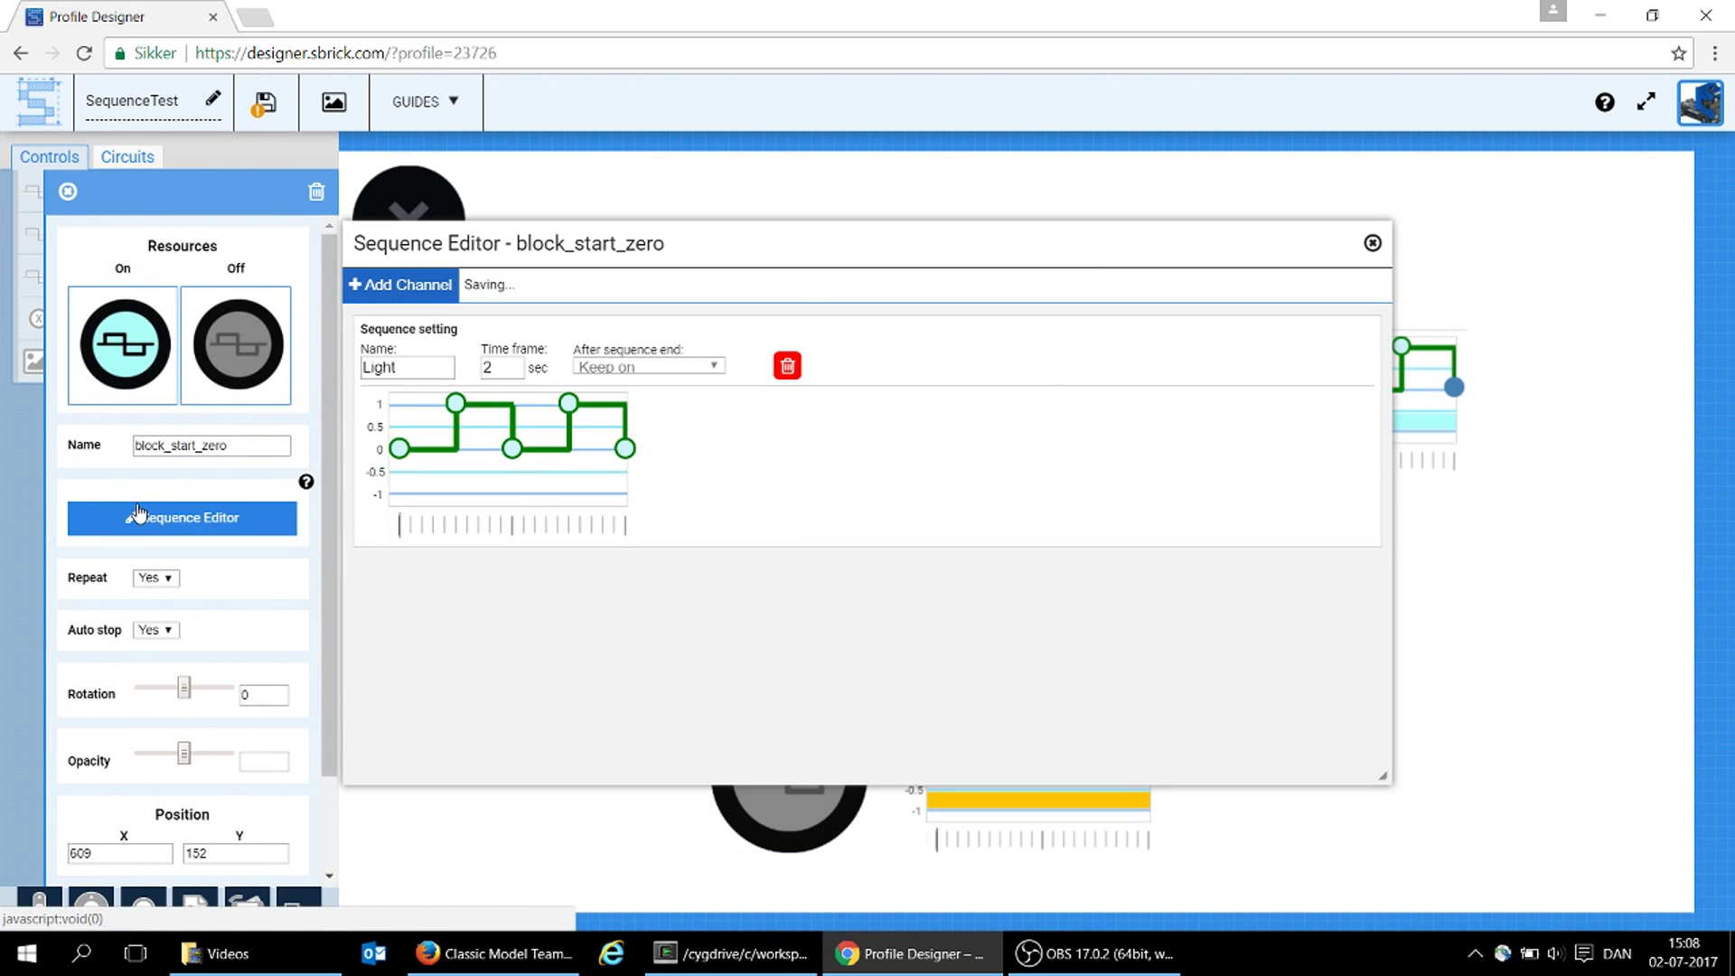
click(399, 449)
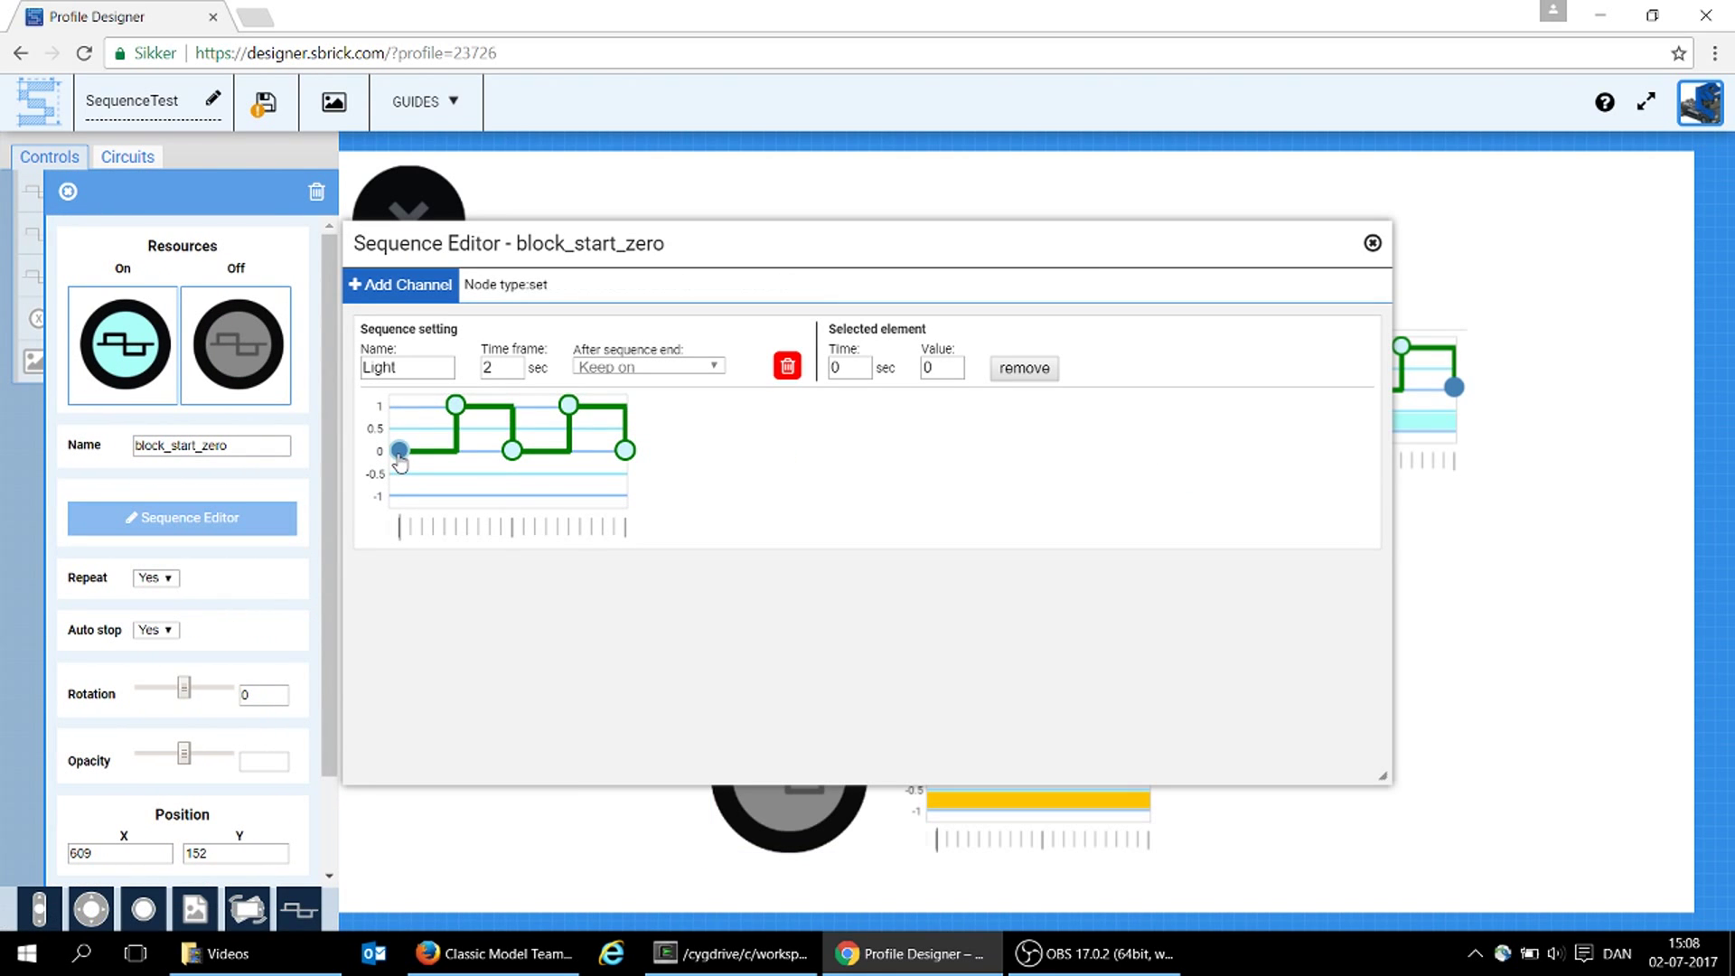
click(457, 404)
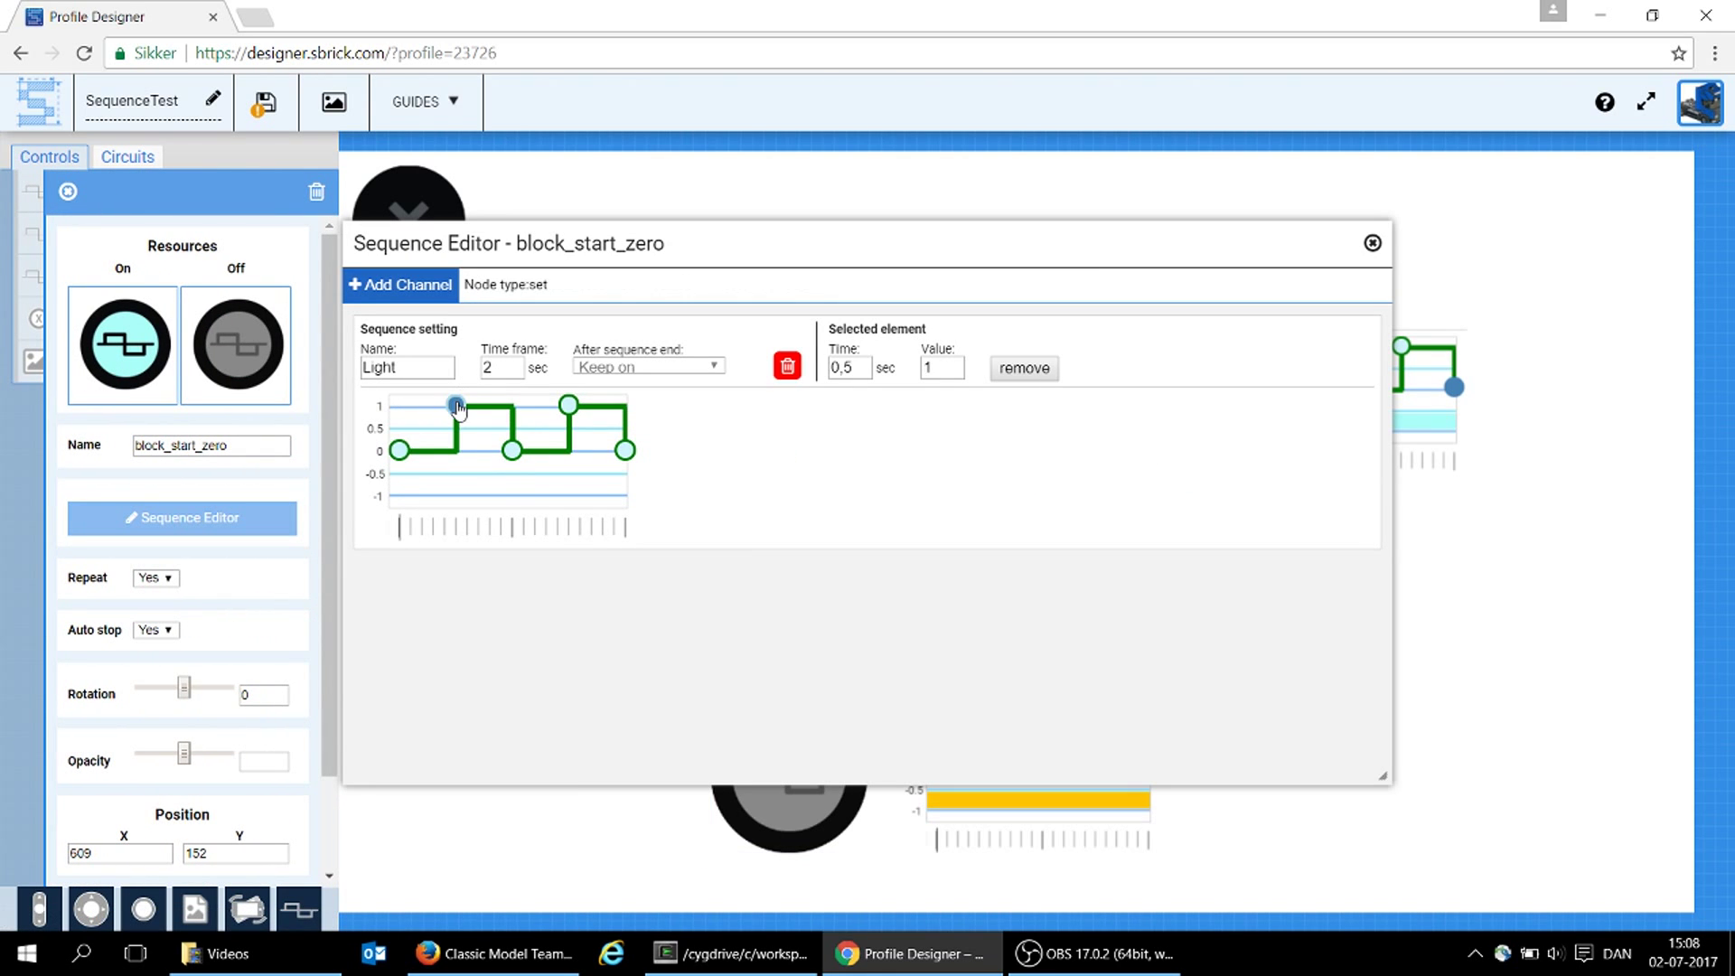
click(512, 450)
click(569, 404)
click(627, 451)
click(1373, 244)
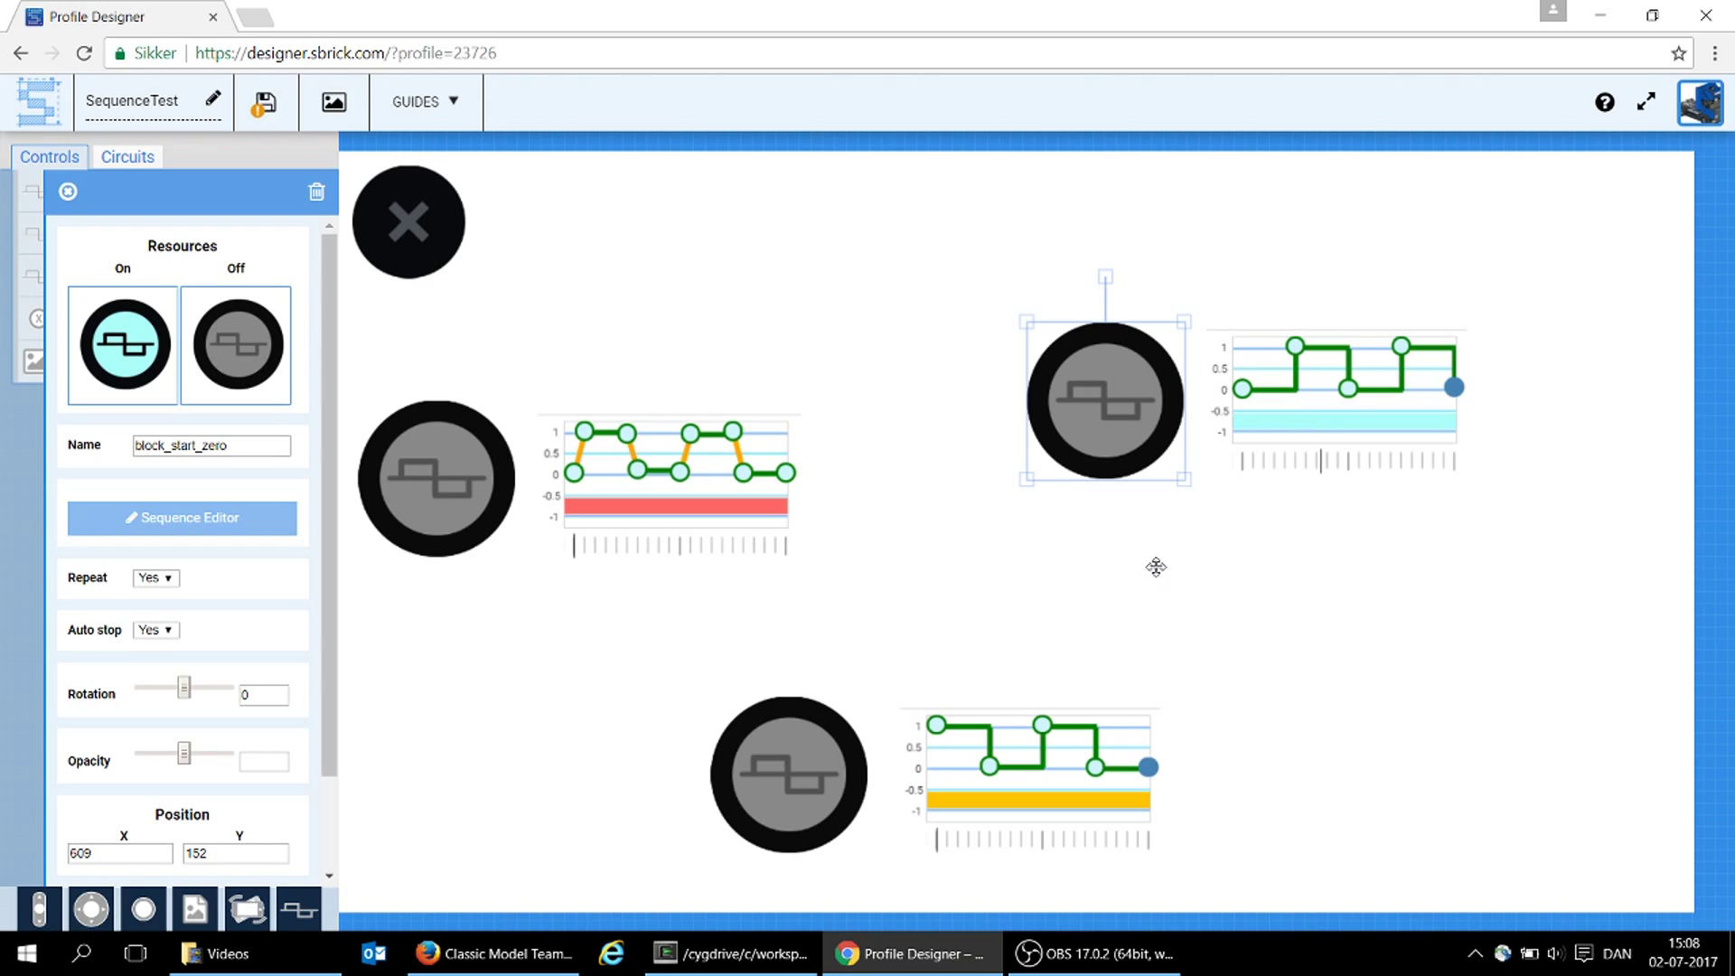
Preview the right button's on state, then deselect it to close its properties
click(1137, 381)
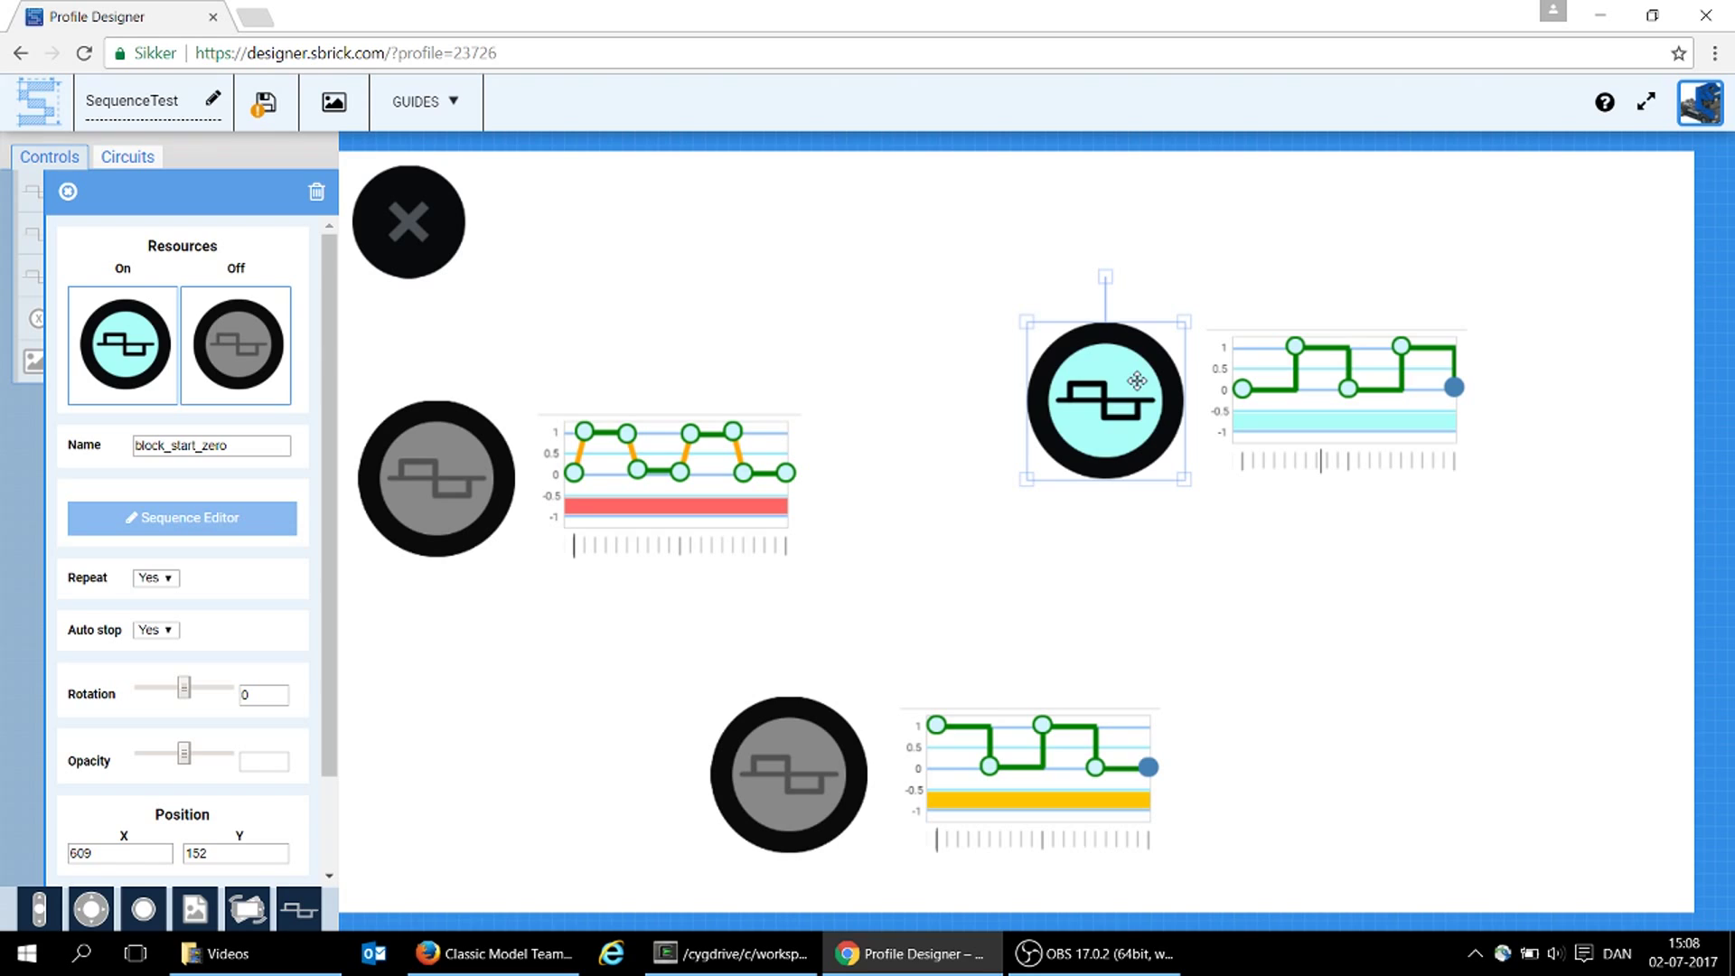
click(891, 248)
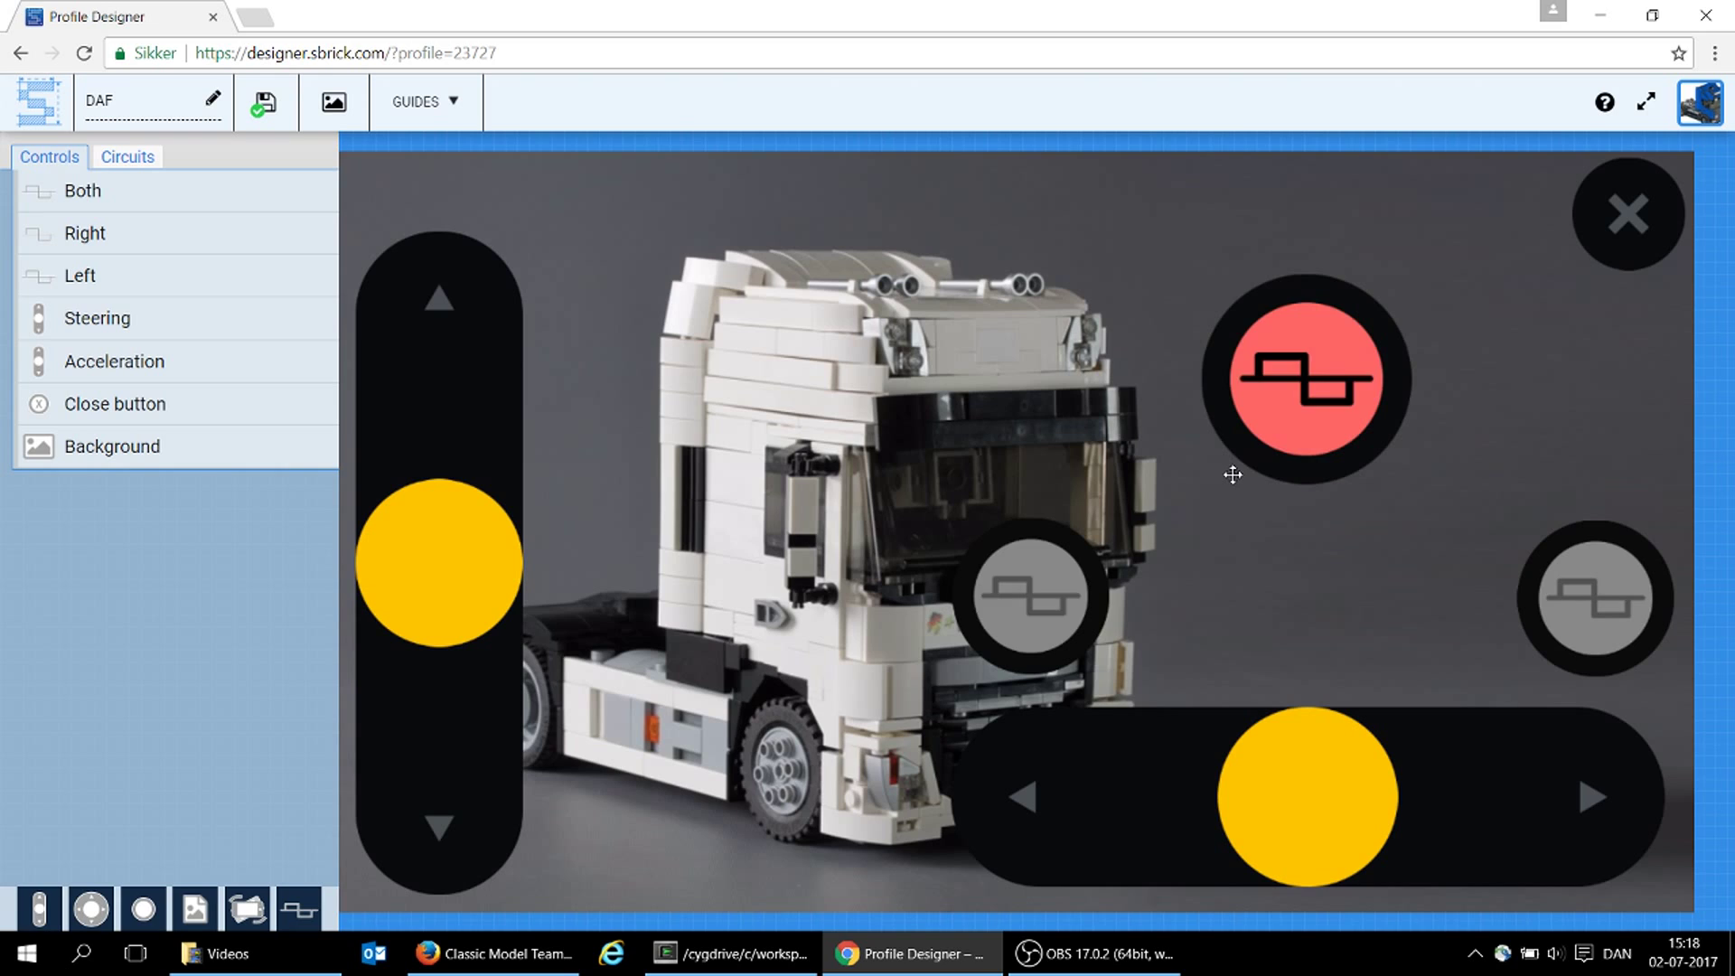
Check the Right sequence's node times and values, alternating between 1 and 0 over 2 seconds
click(994, 614)
click(1595, 598)
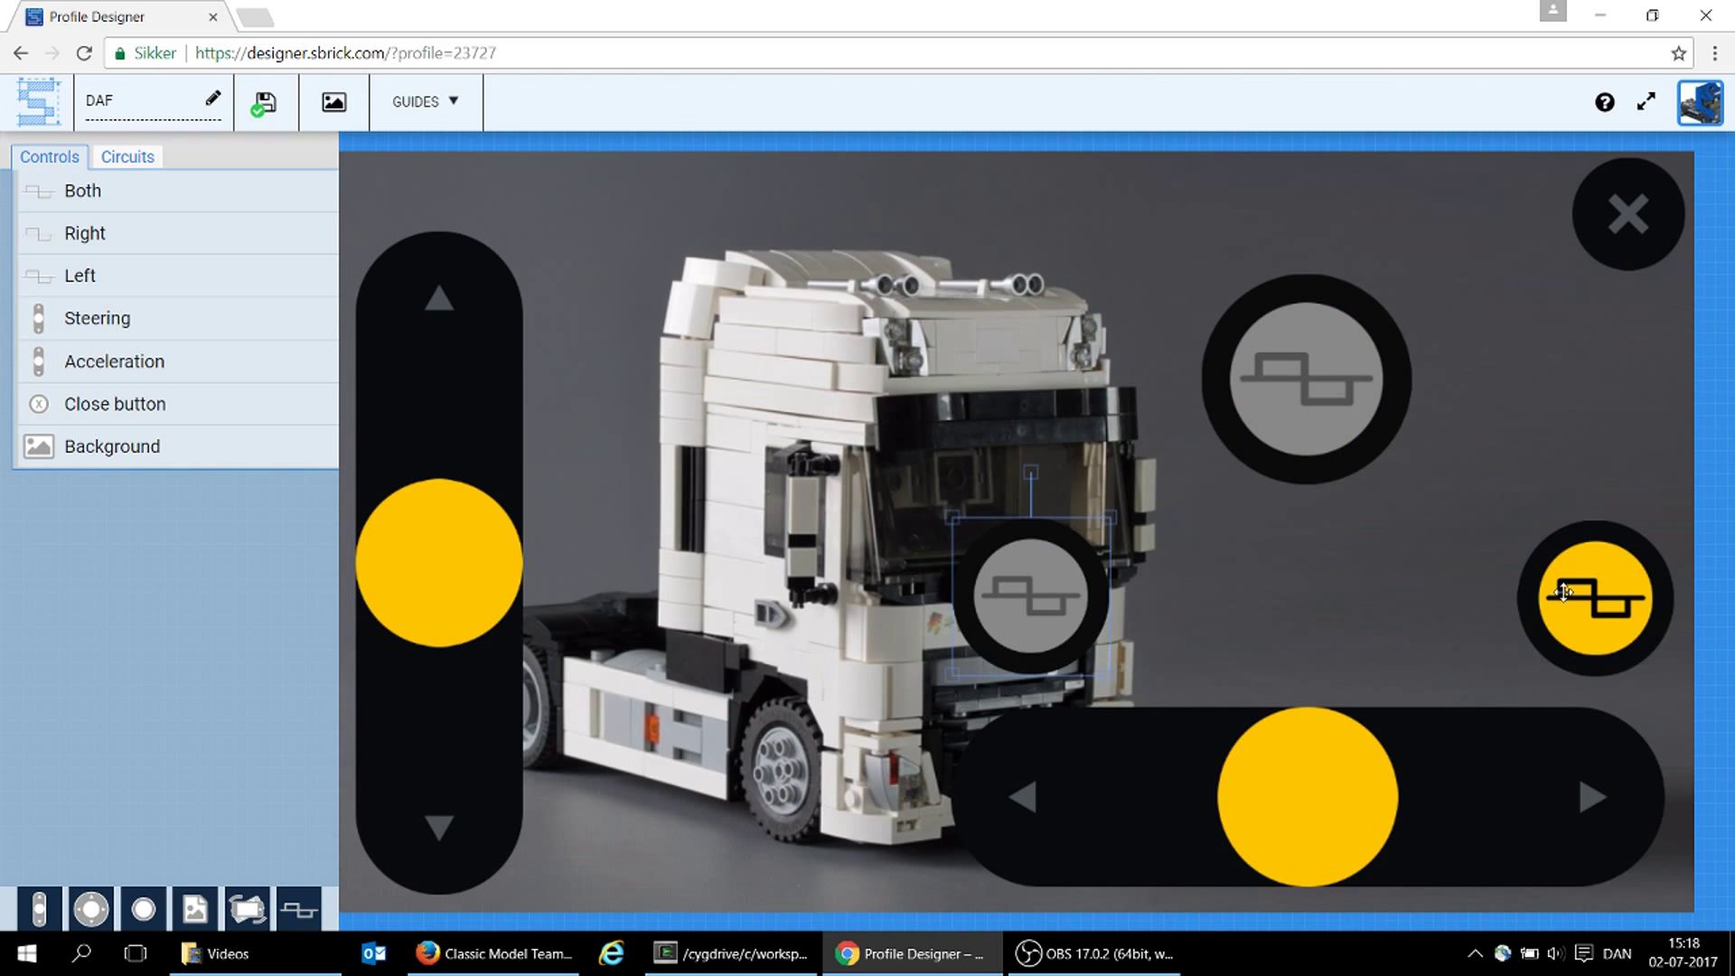
click(1288, 372)
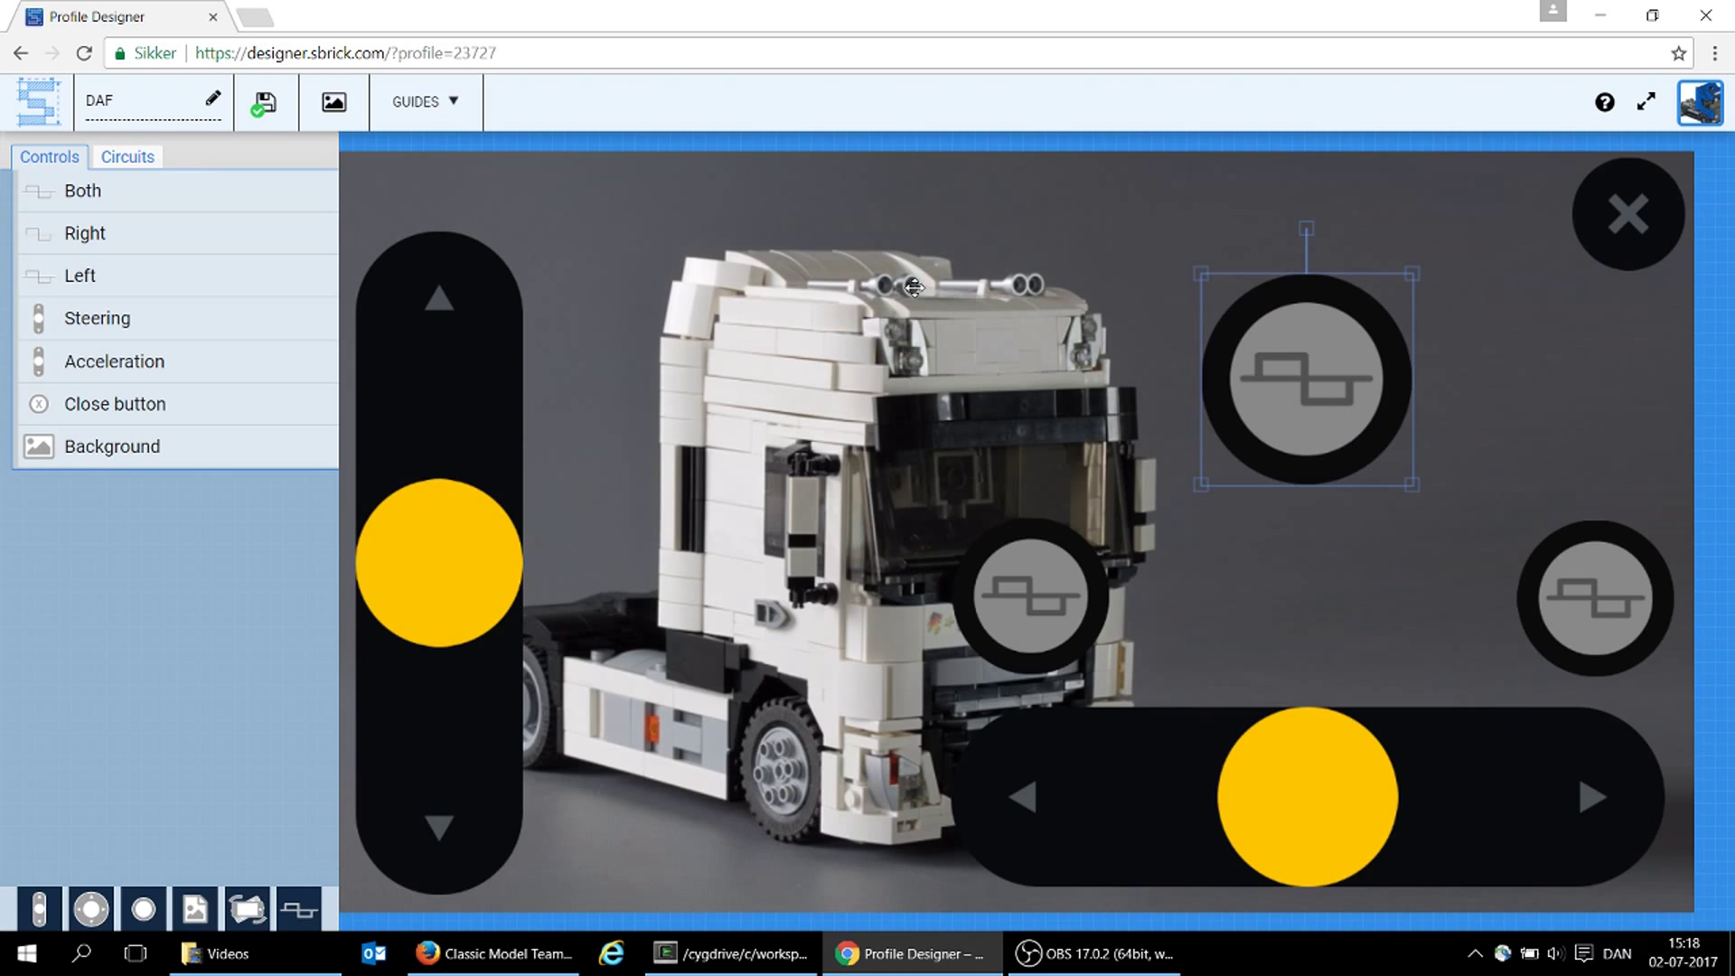
click(136, 240)
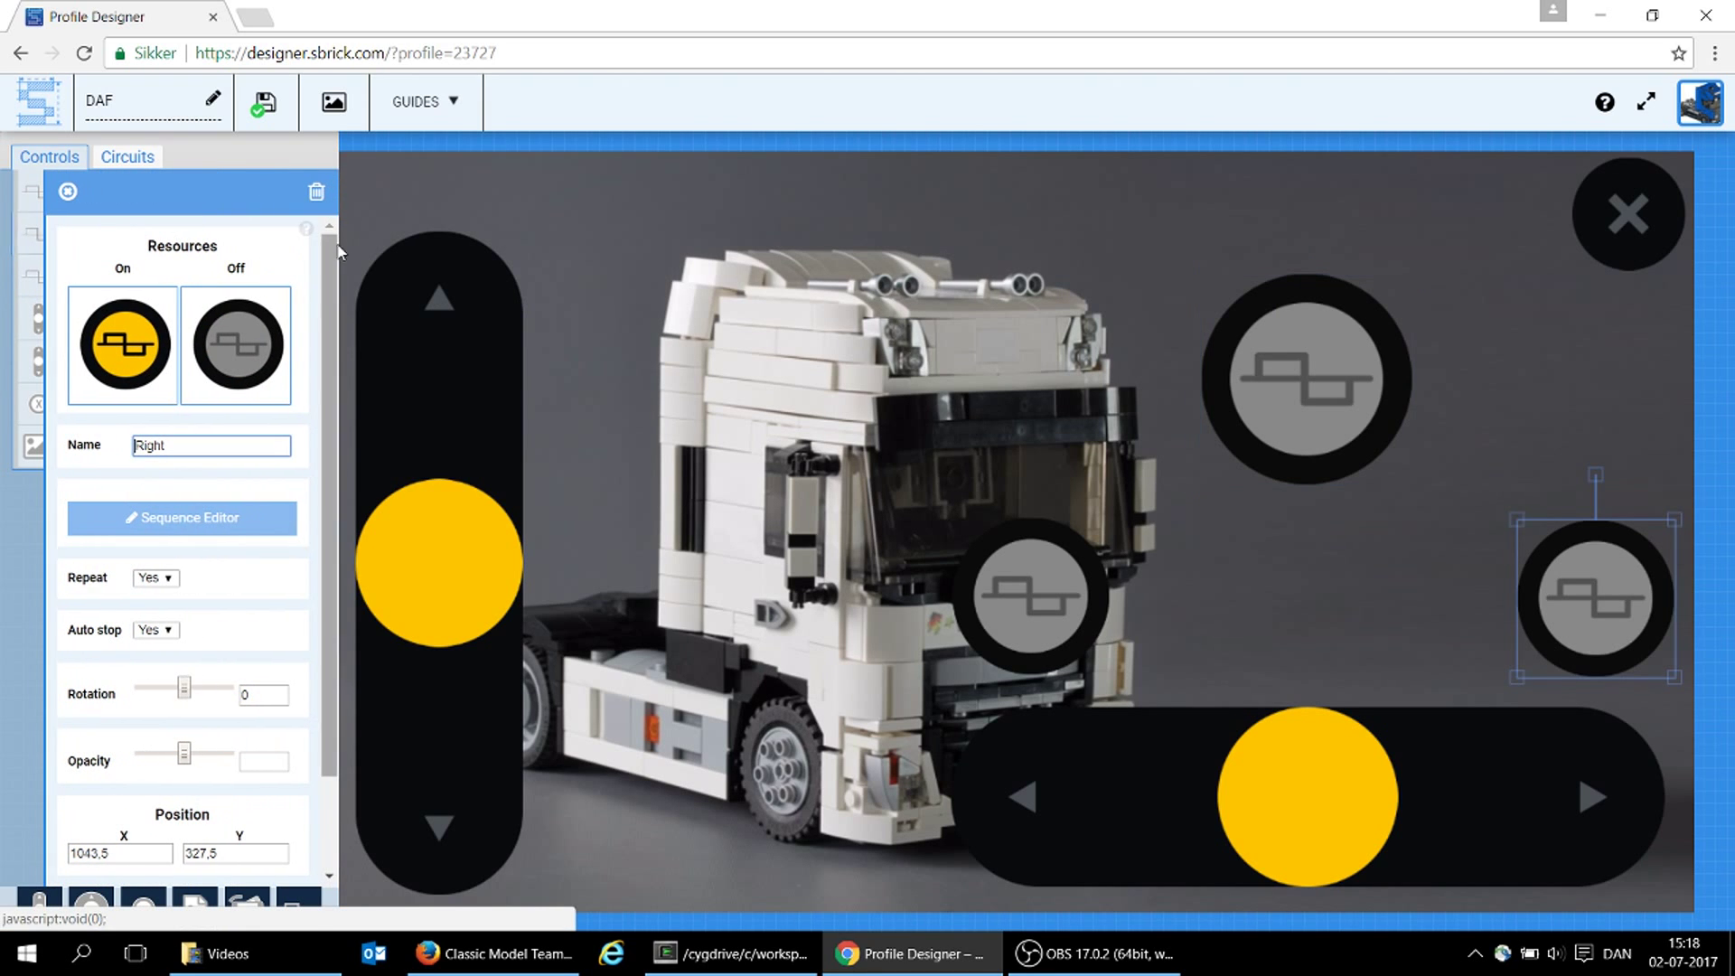
click(204, 519)
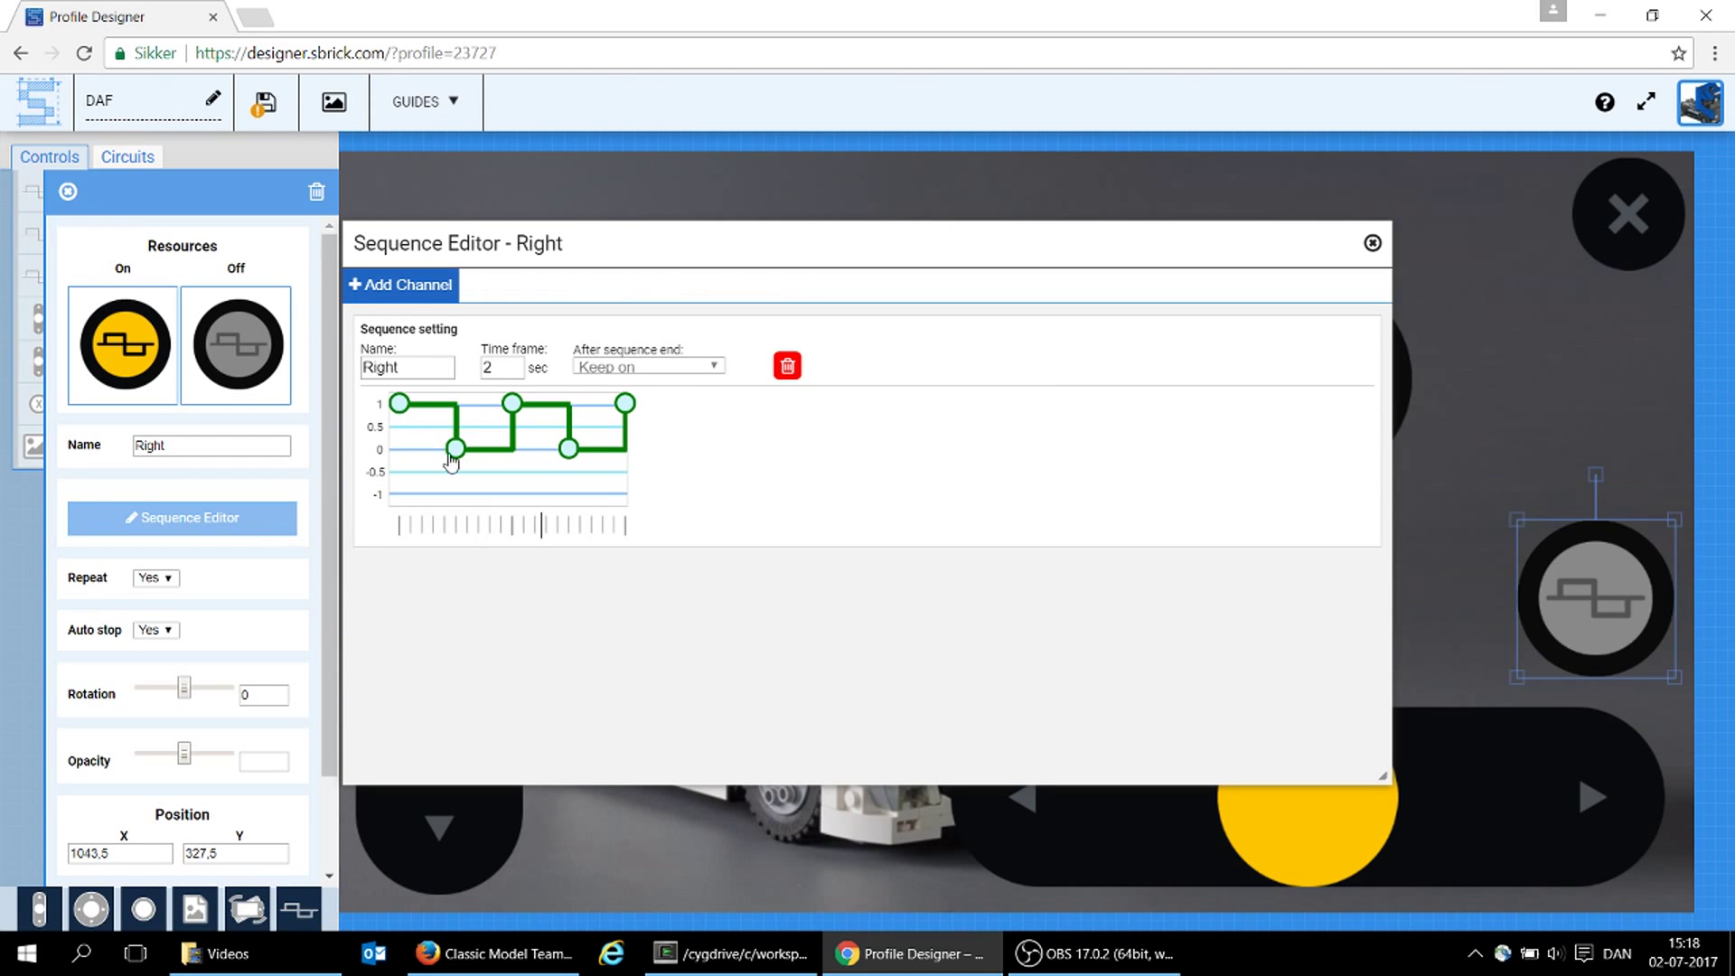
click(399, 407)
click(399, 407)
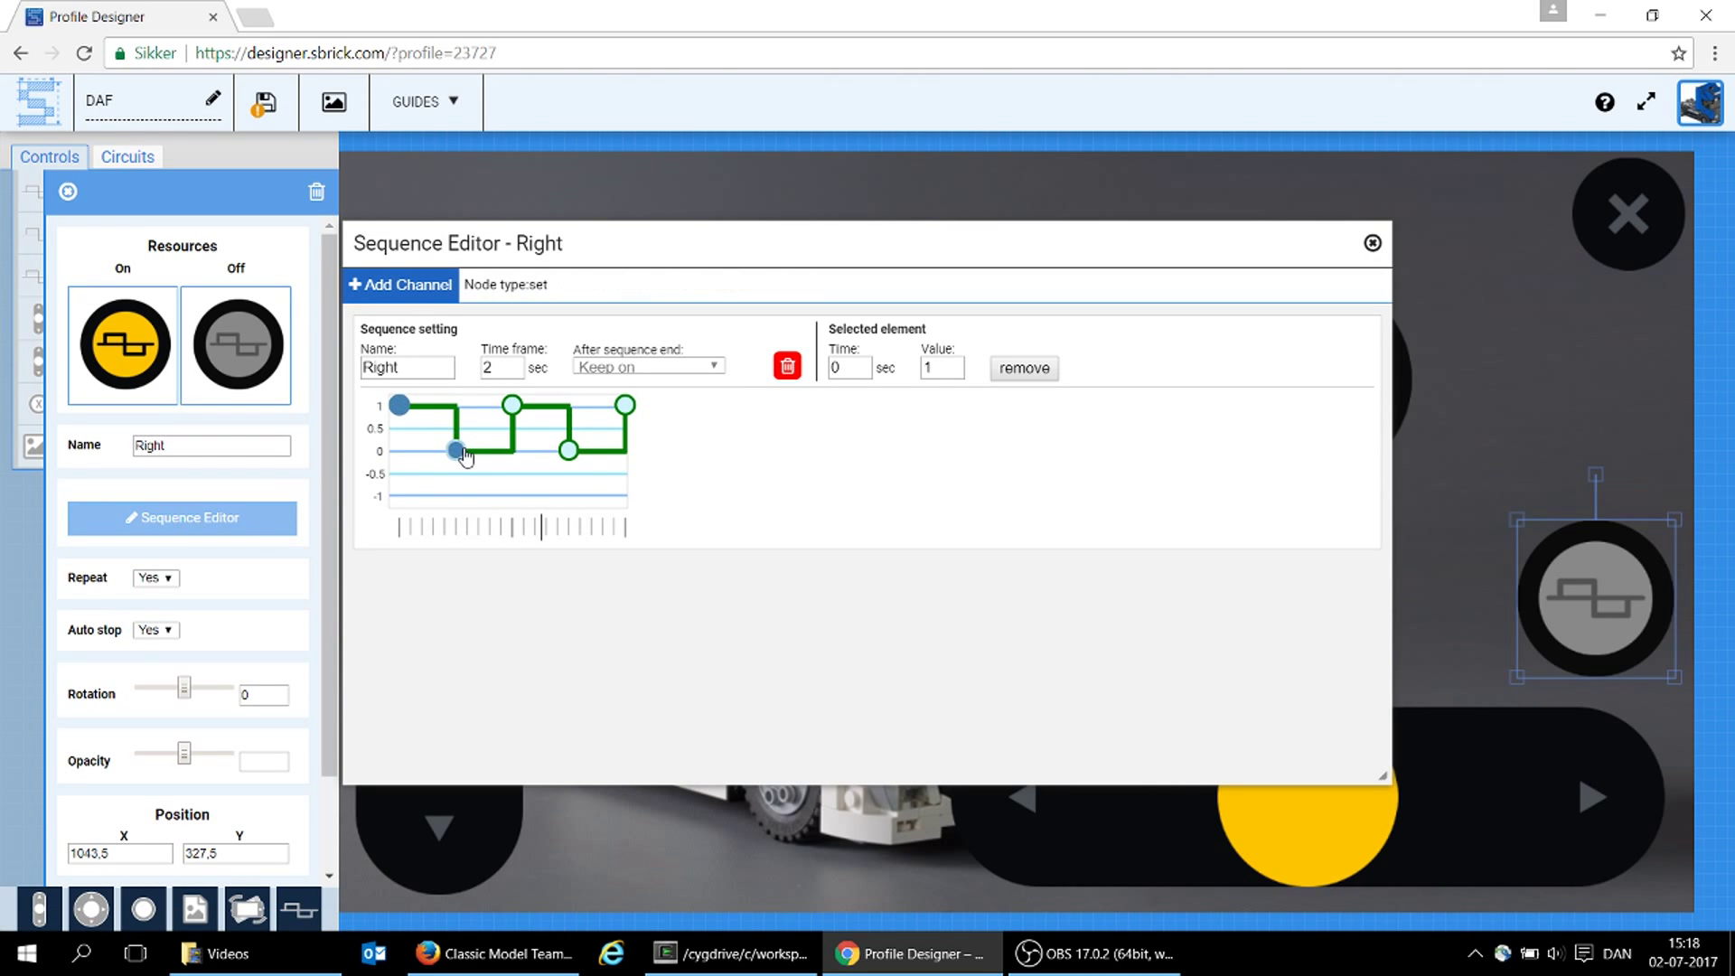
click(459, 452)
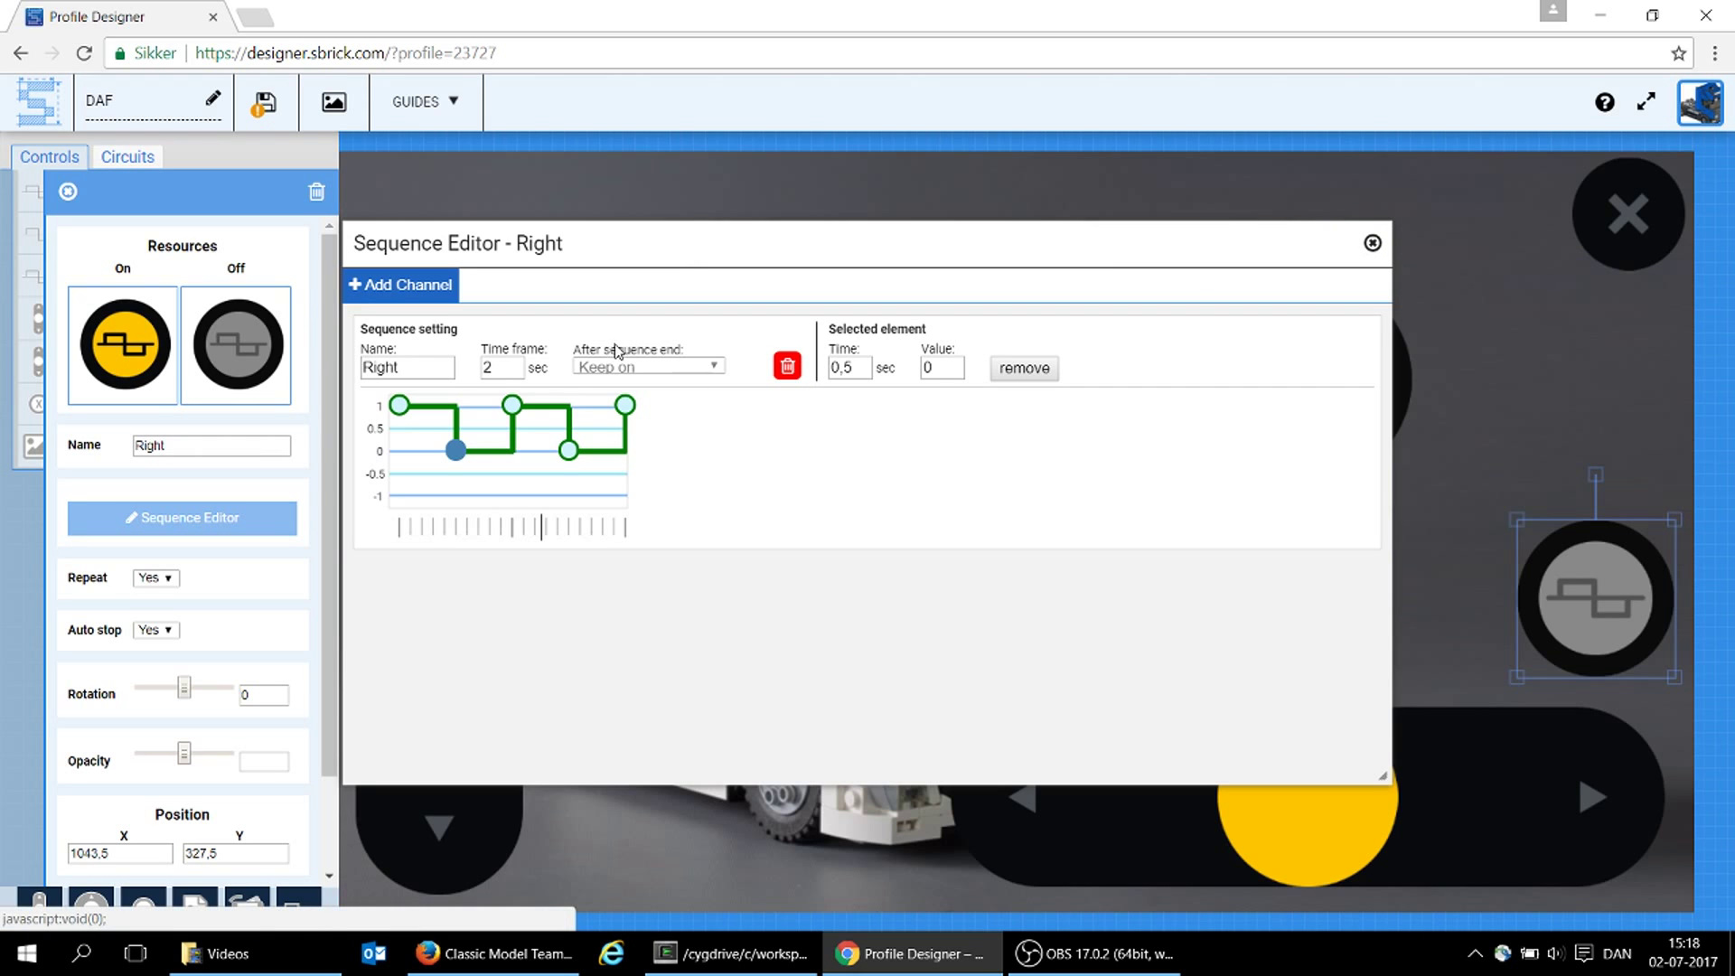
click(1371, 248)
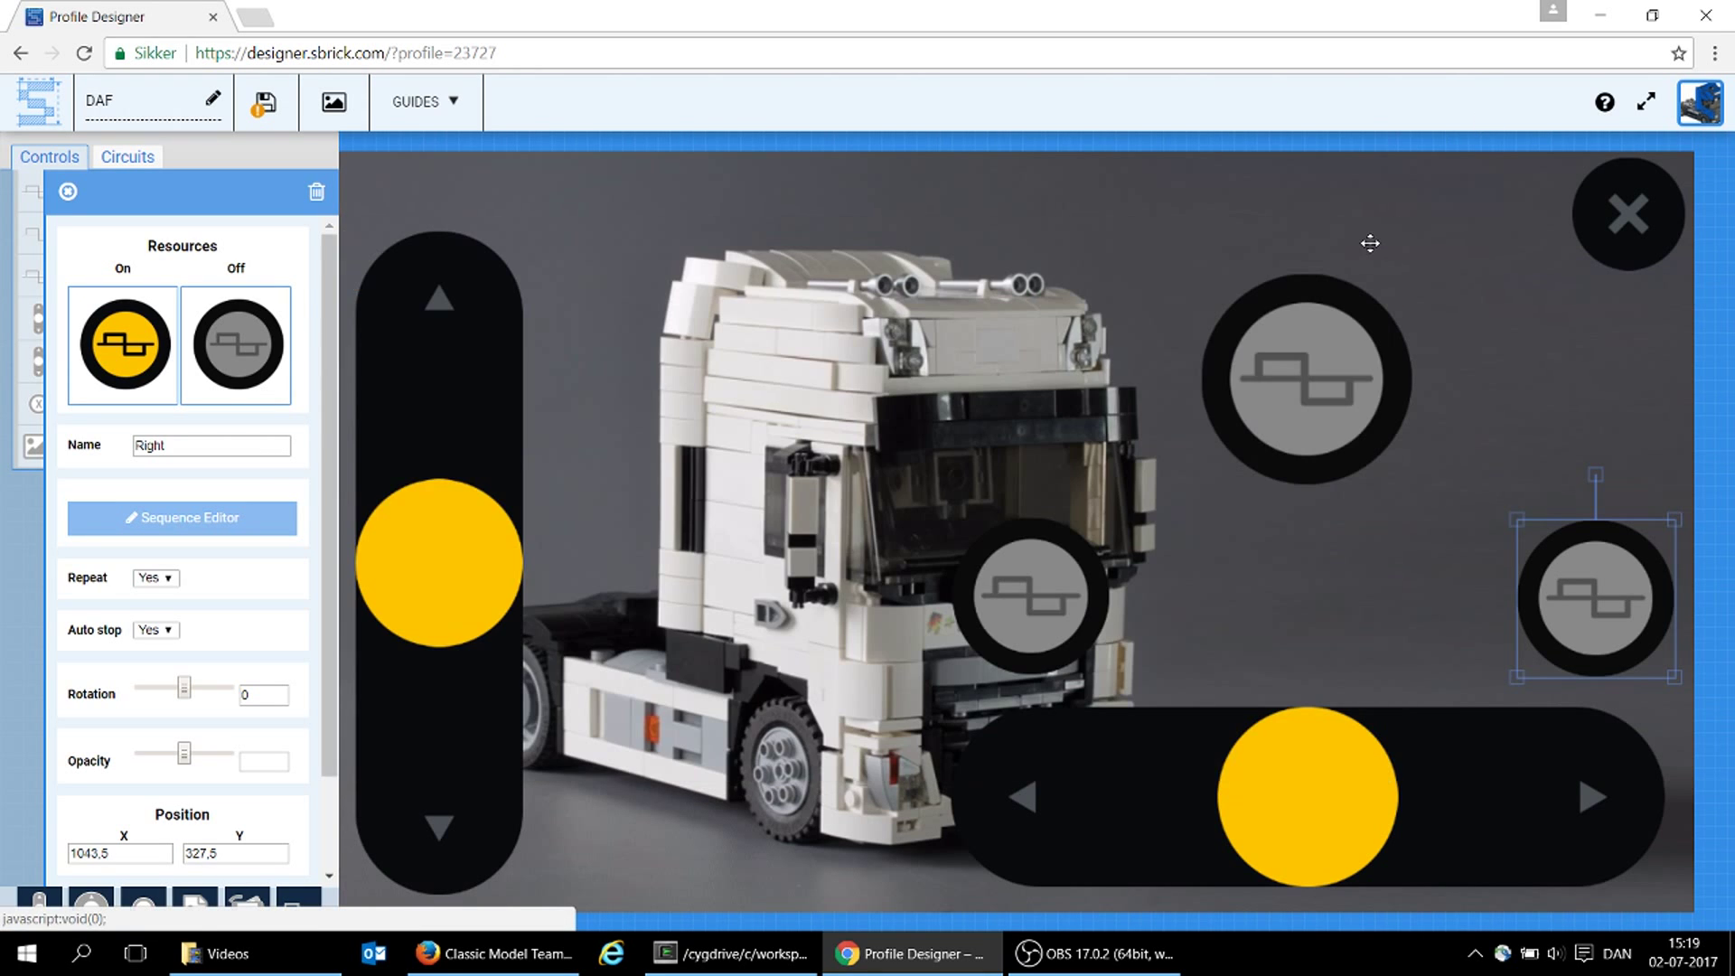
View the Left control's blink sequence in its sequence editor
click(66, 190)
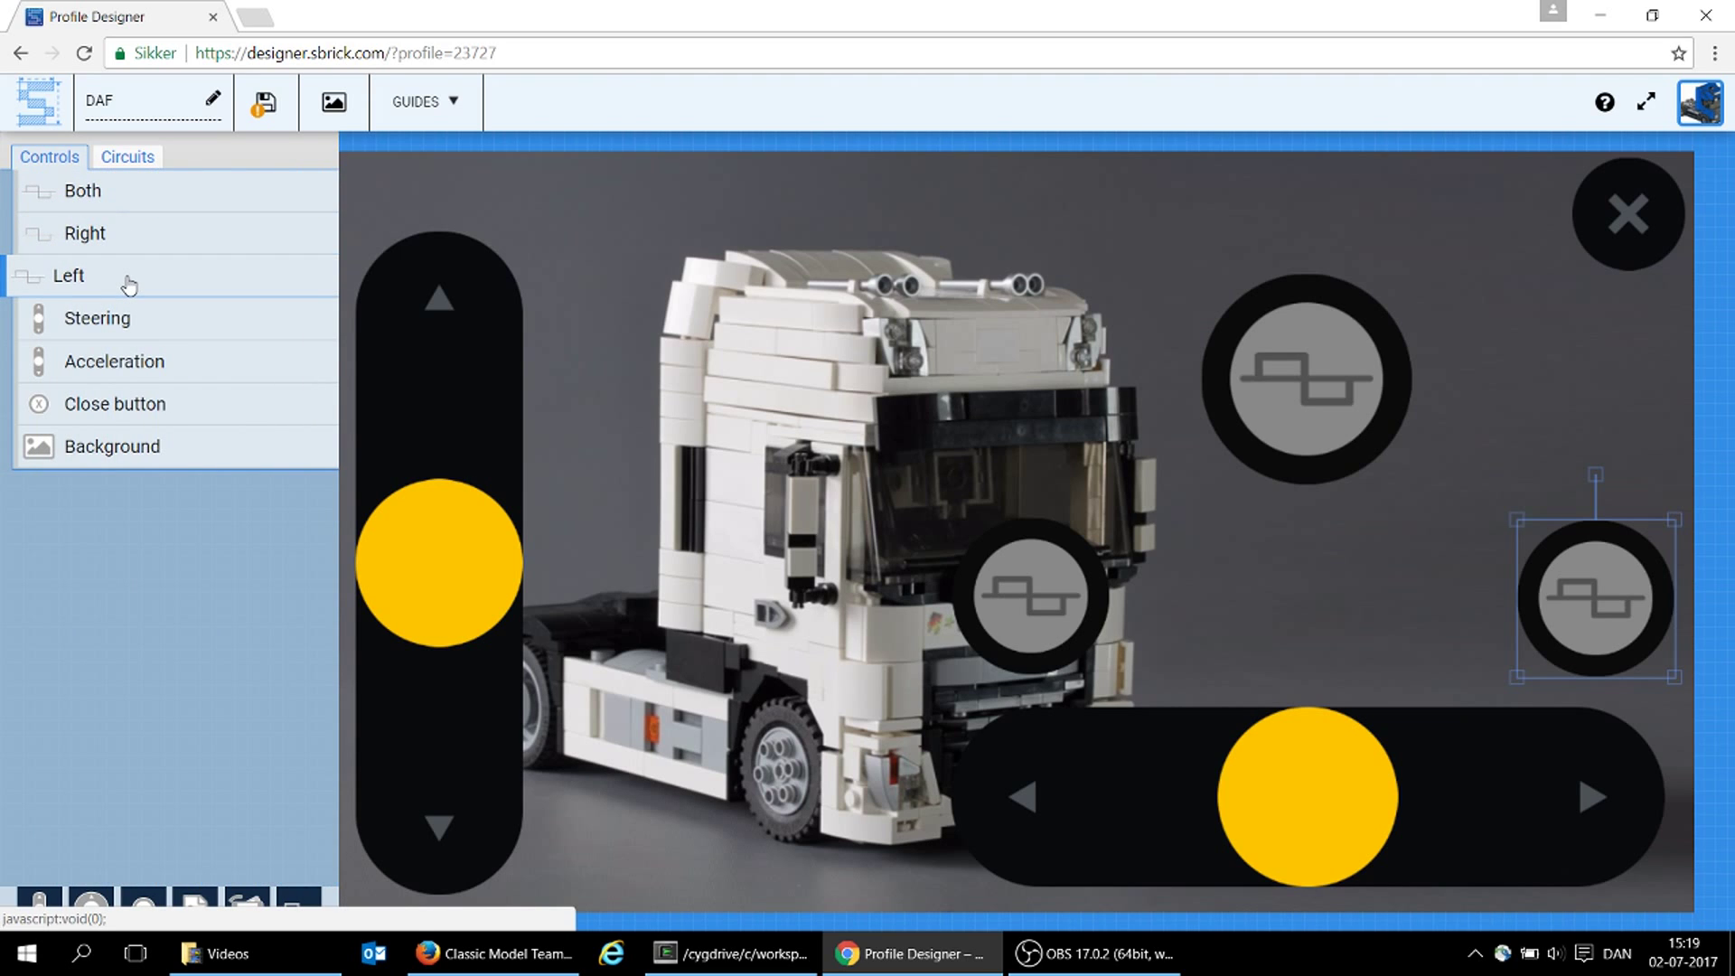
click(129, 280)
click(167, 523)
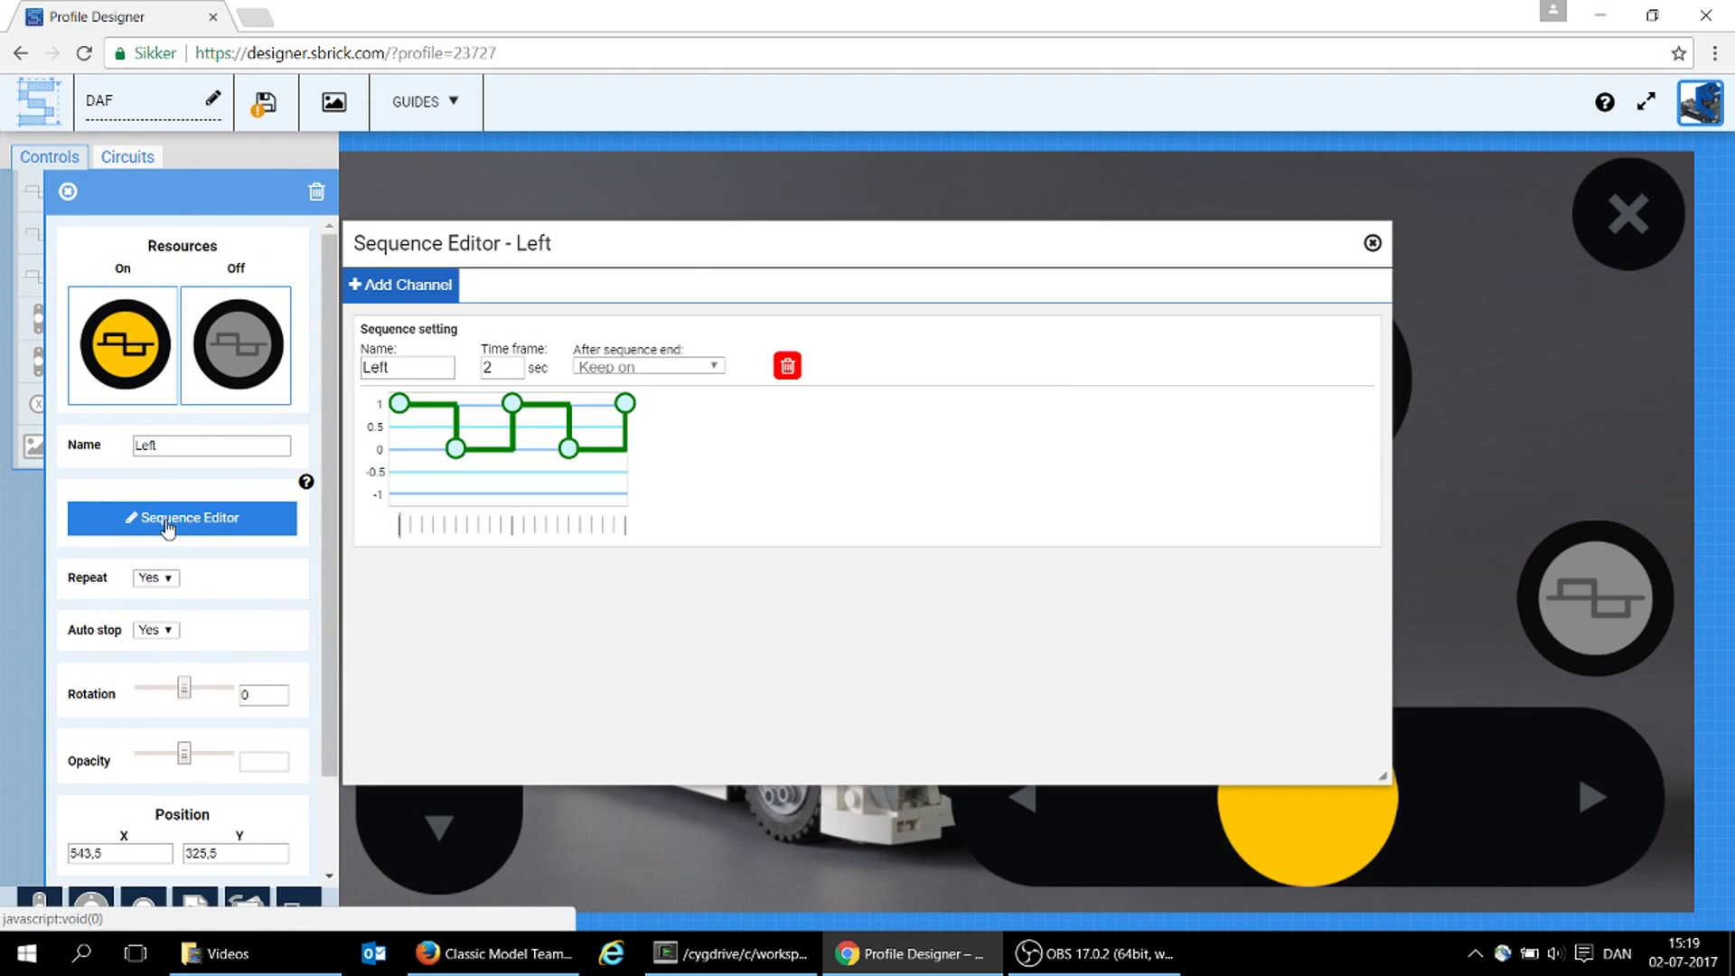
click(1373, 244)
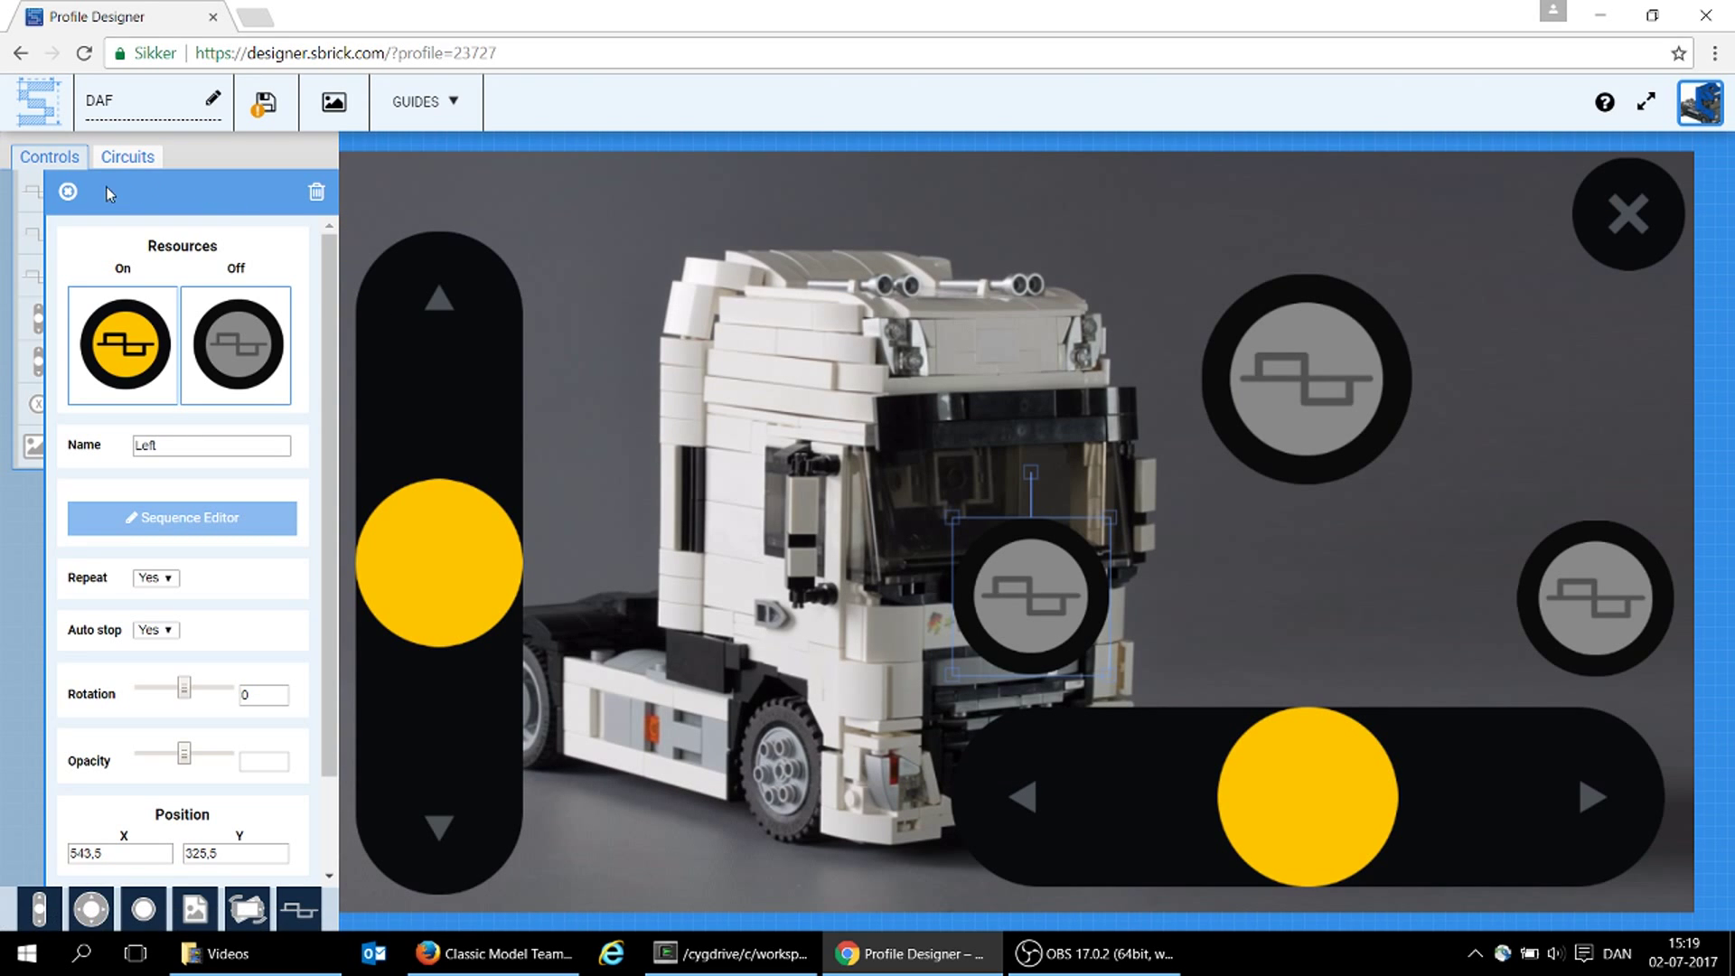
Show the Both control's settings and view its sequence
click(68, 191)
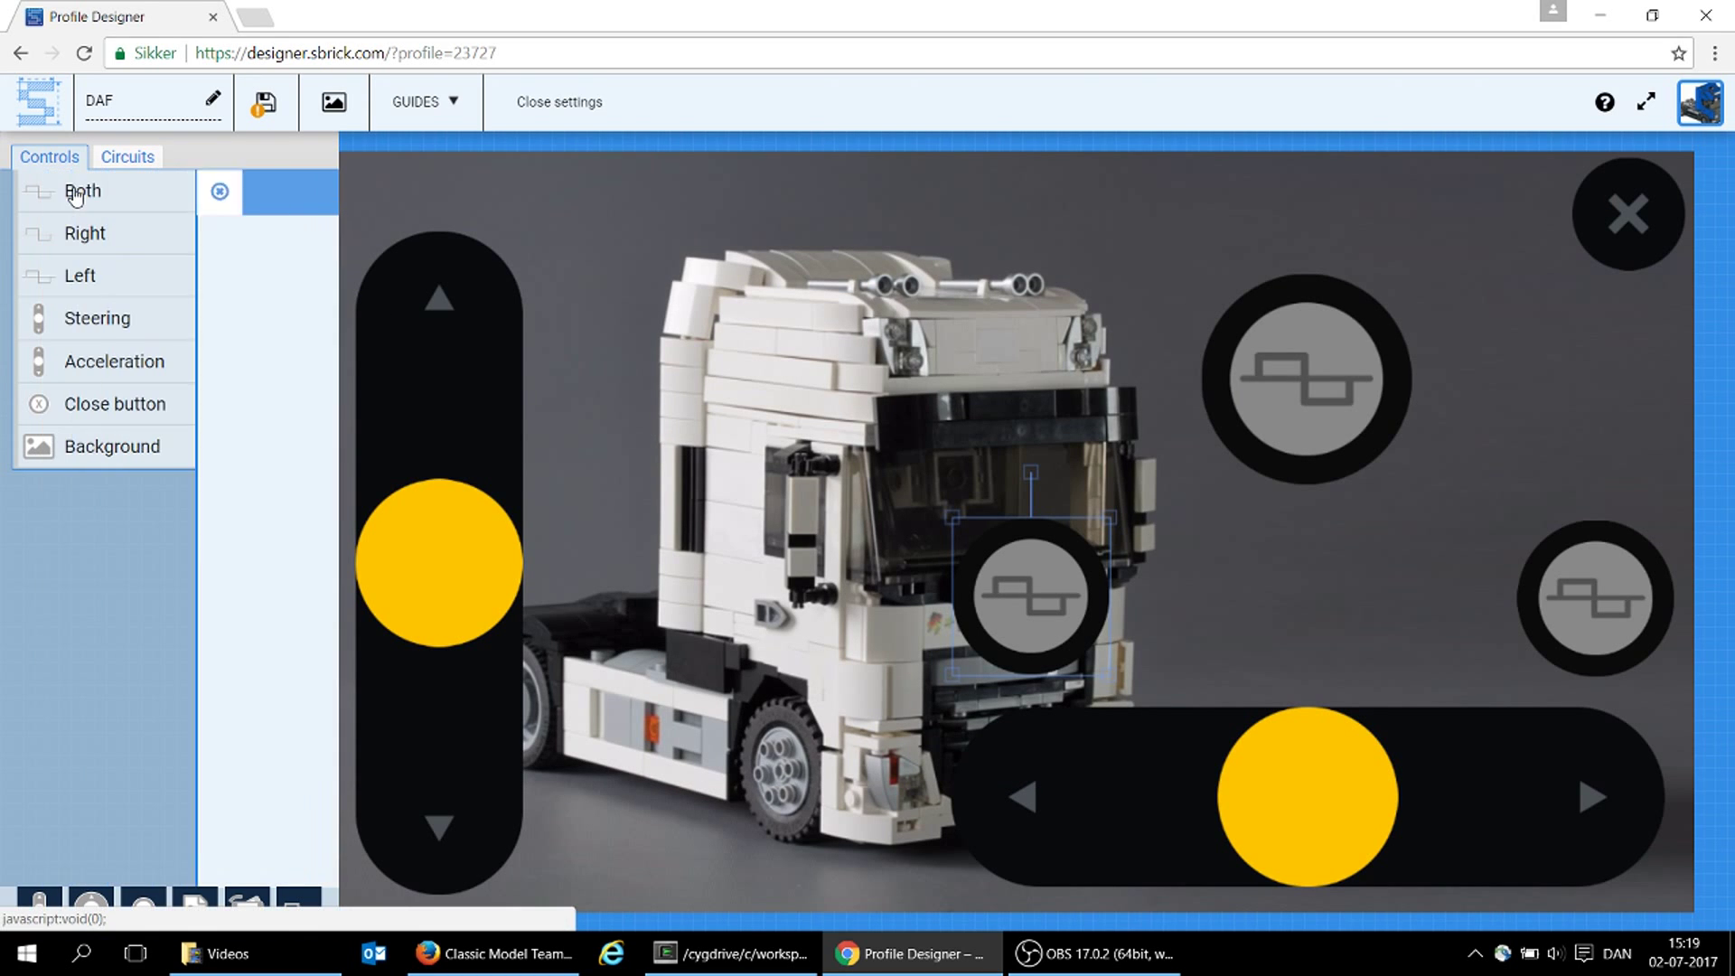
click(143, 194)
click(183, 527)
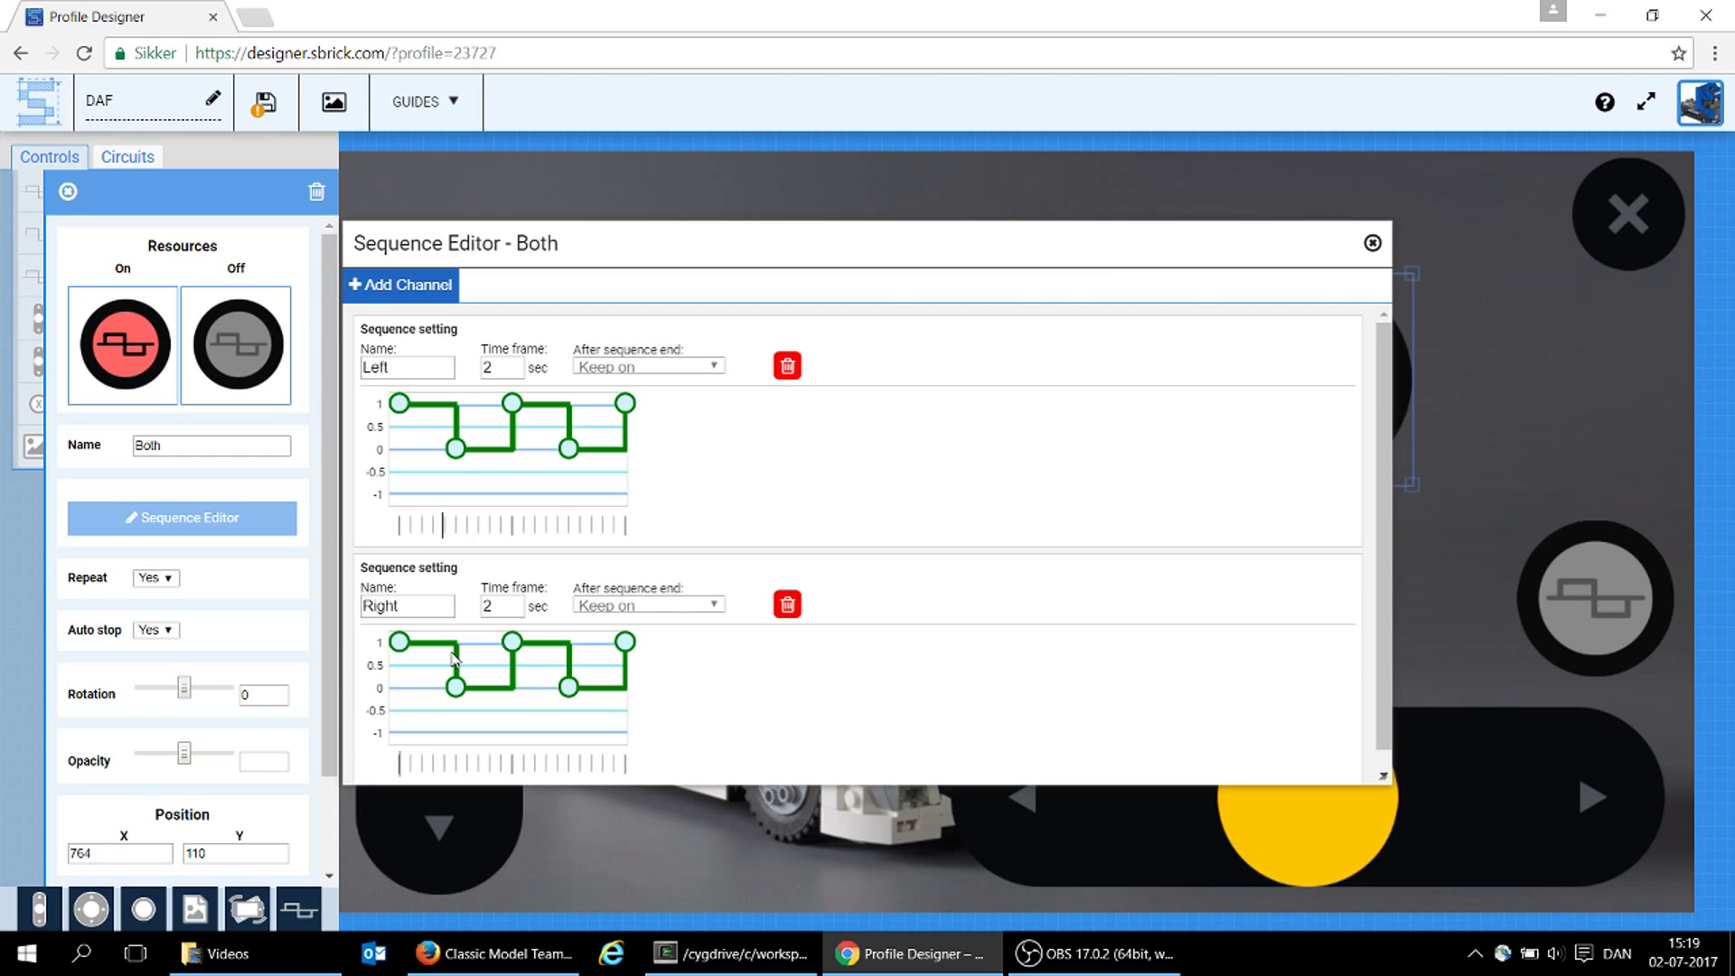
Select the steering and acceleration sliders, then list the BlinkRight and BlinkLeft circuits
click(1372, 245)
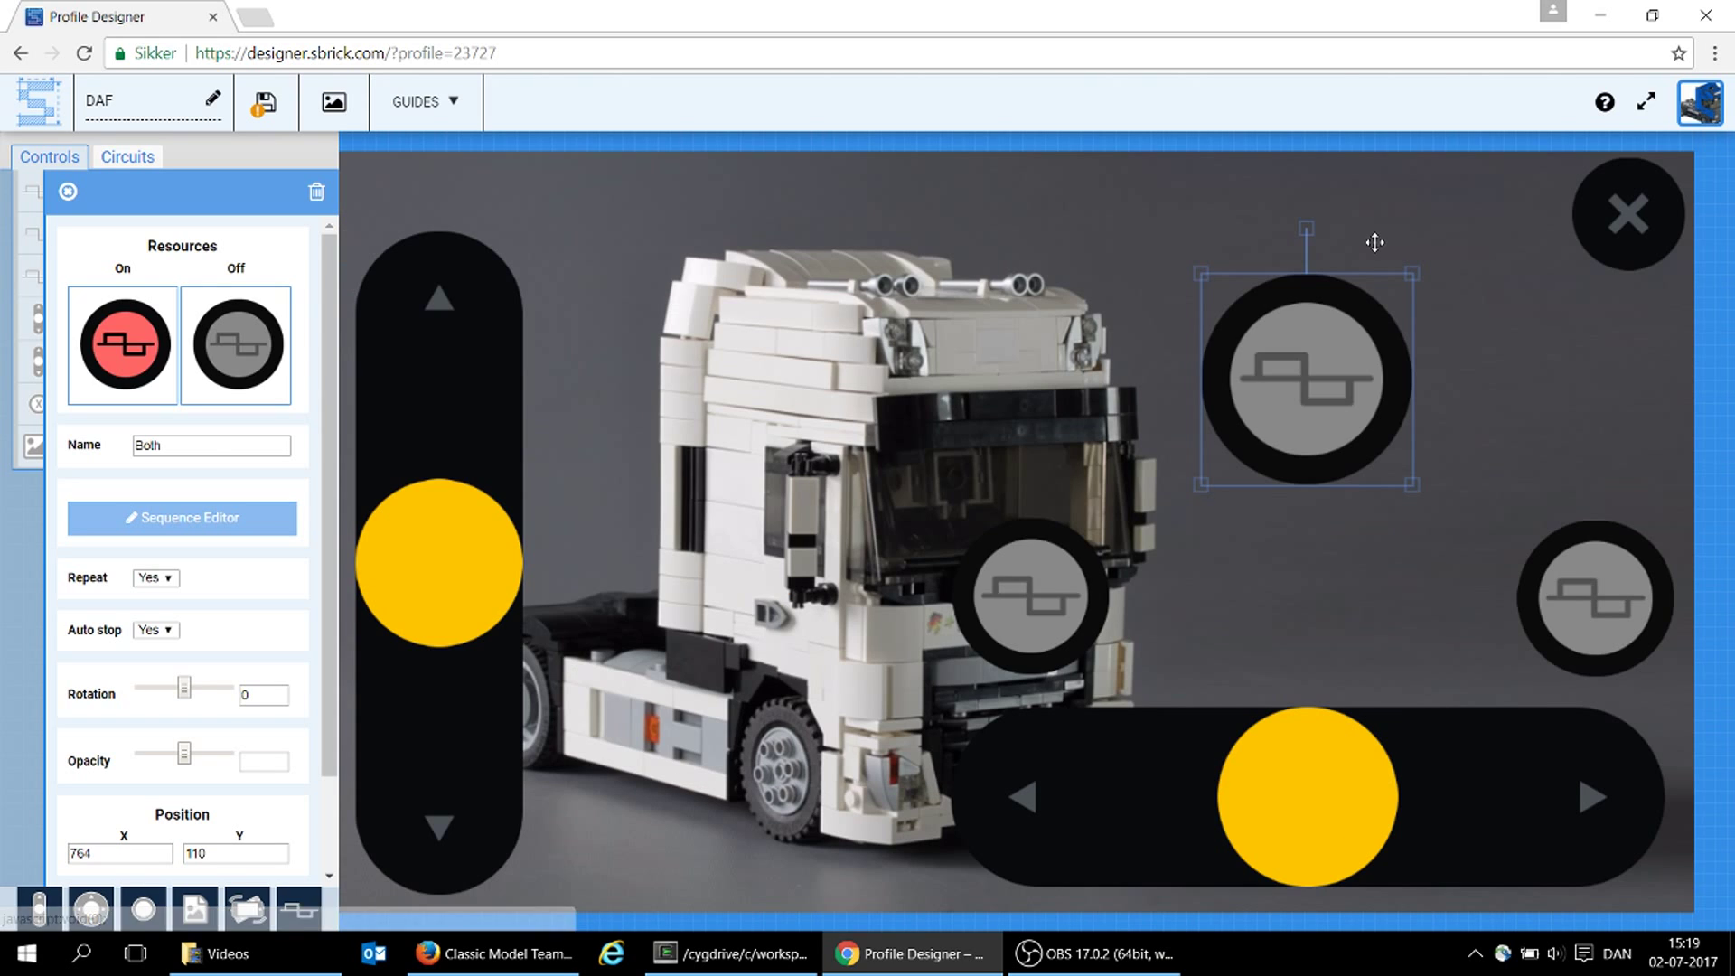
click(461, 565)
click(1321, 788)
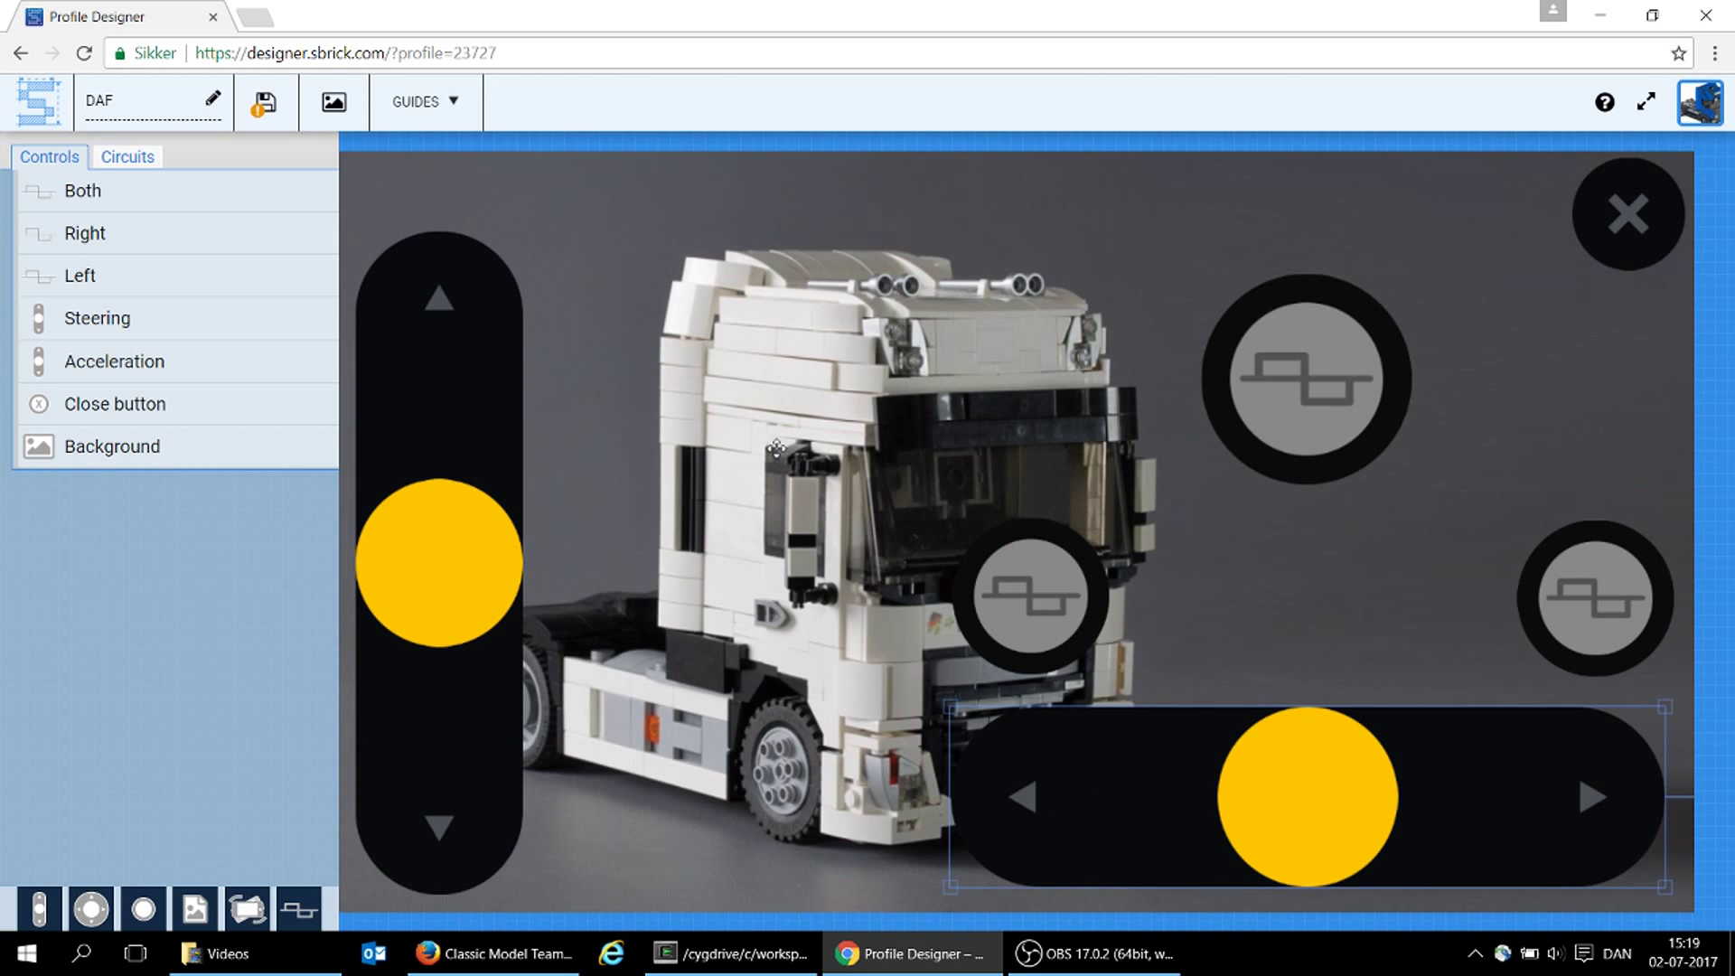
click(125, 157)
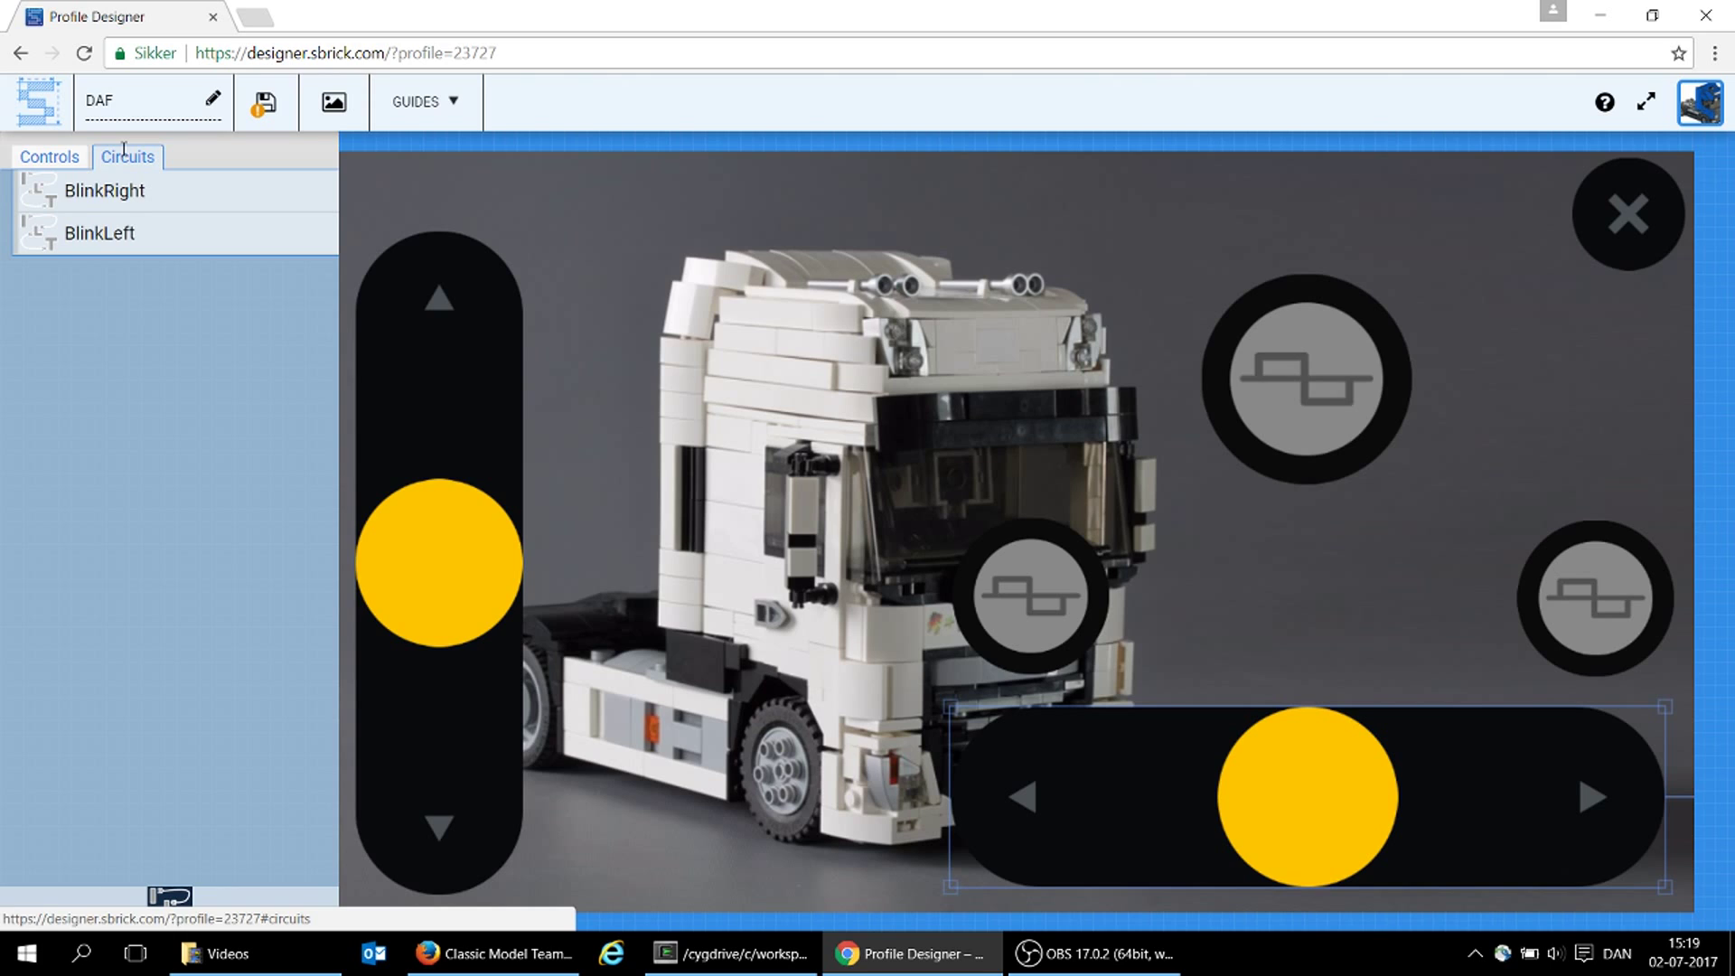
Review BlinkRight's event logic on Steering: upper limit 1, lower limit 0,2, closed option
click(179, 204)
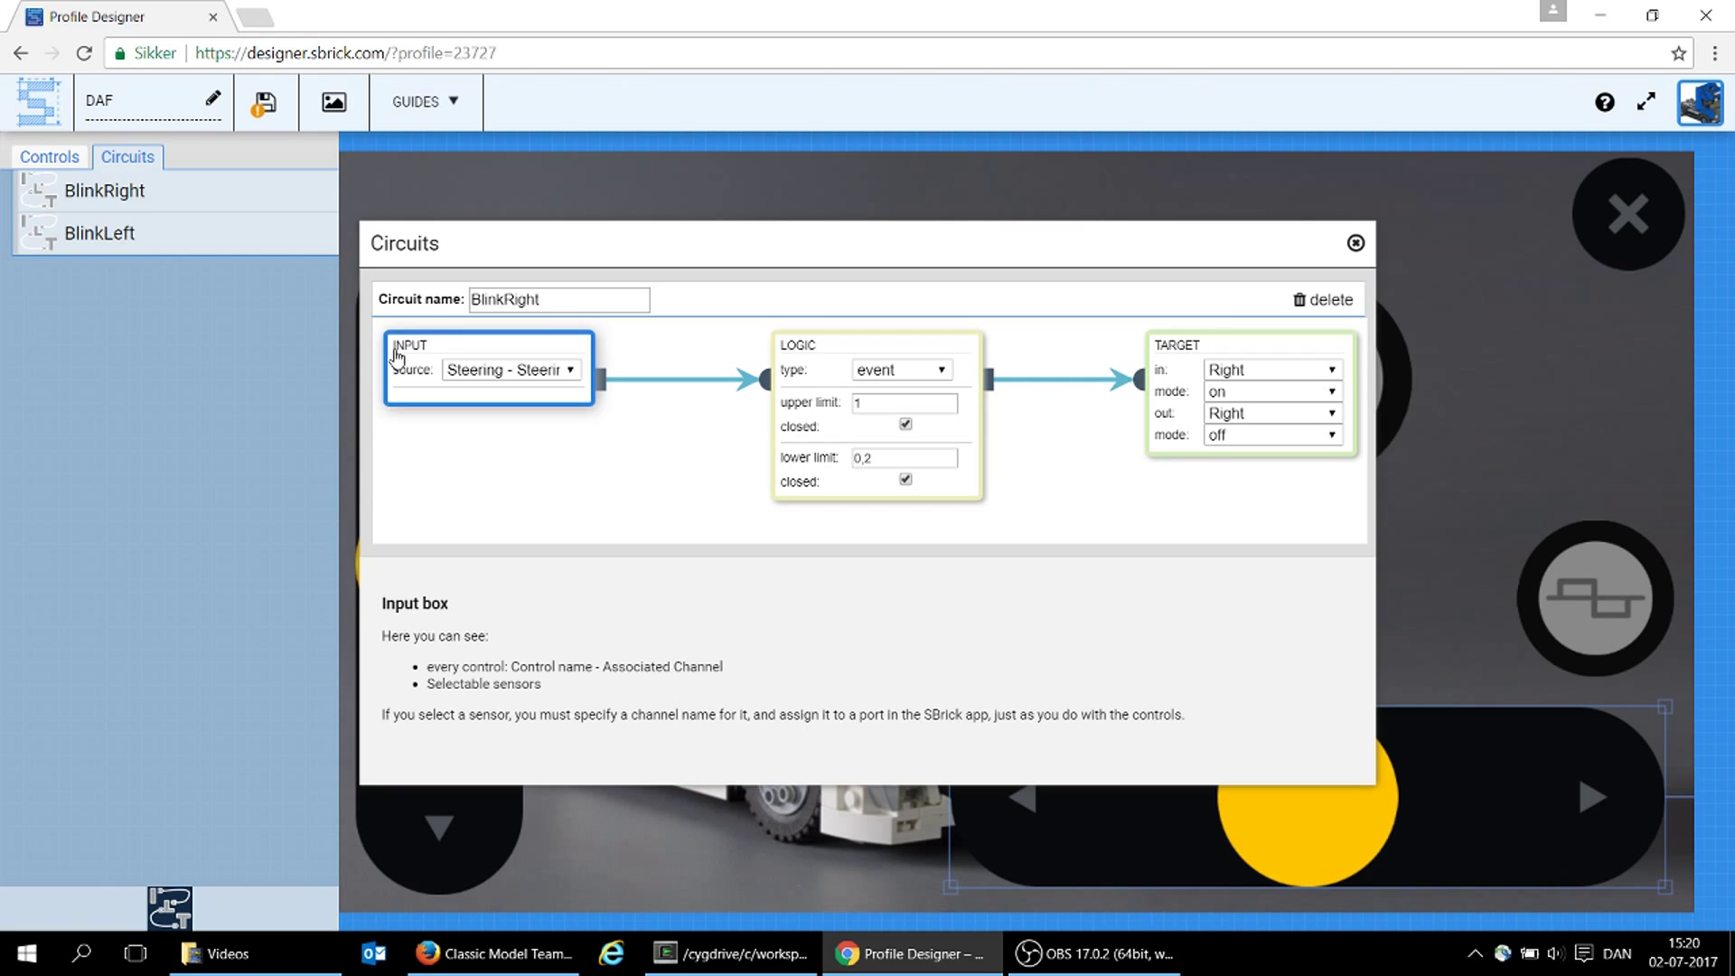
mouse_move(800, 375)
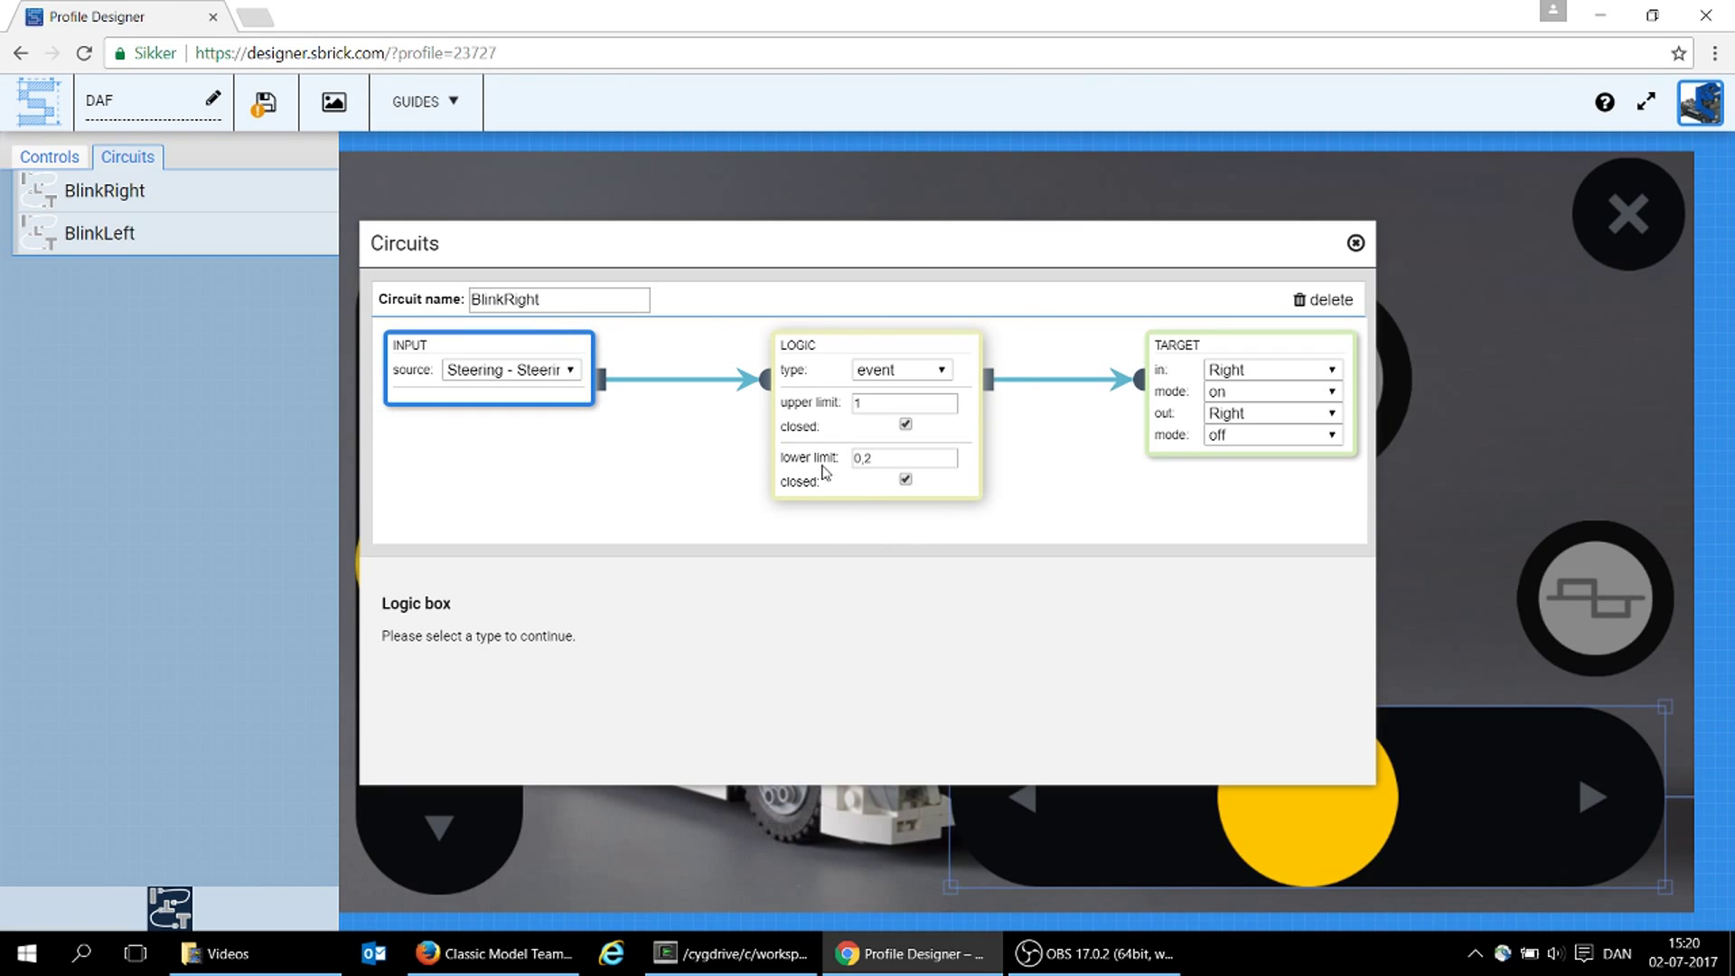
click(942, 378)
click(943, 378)
click(873, 404)
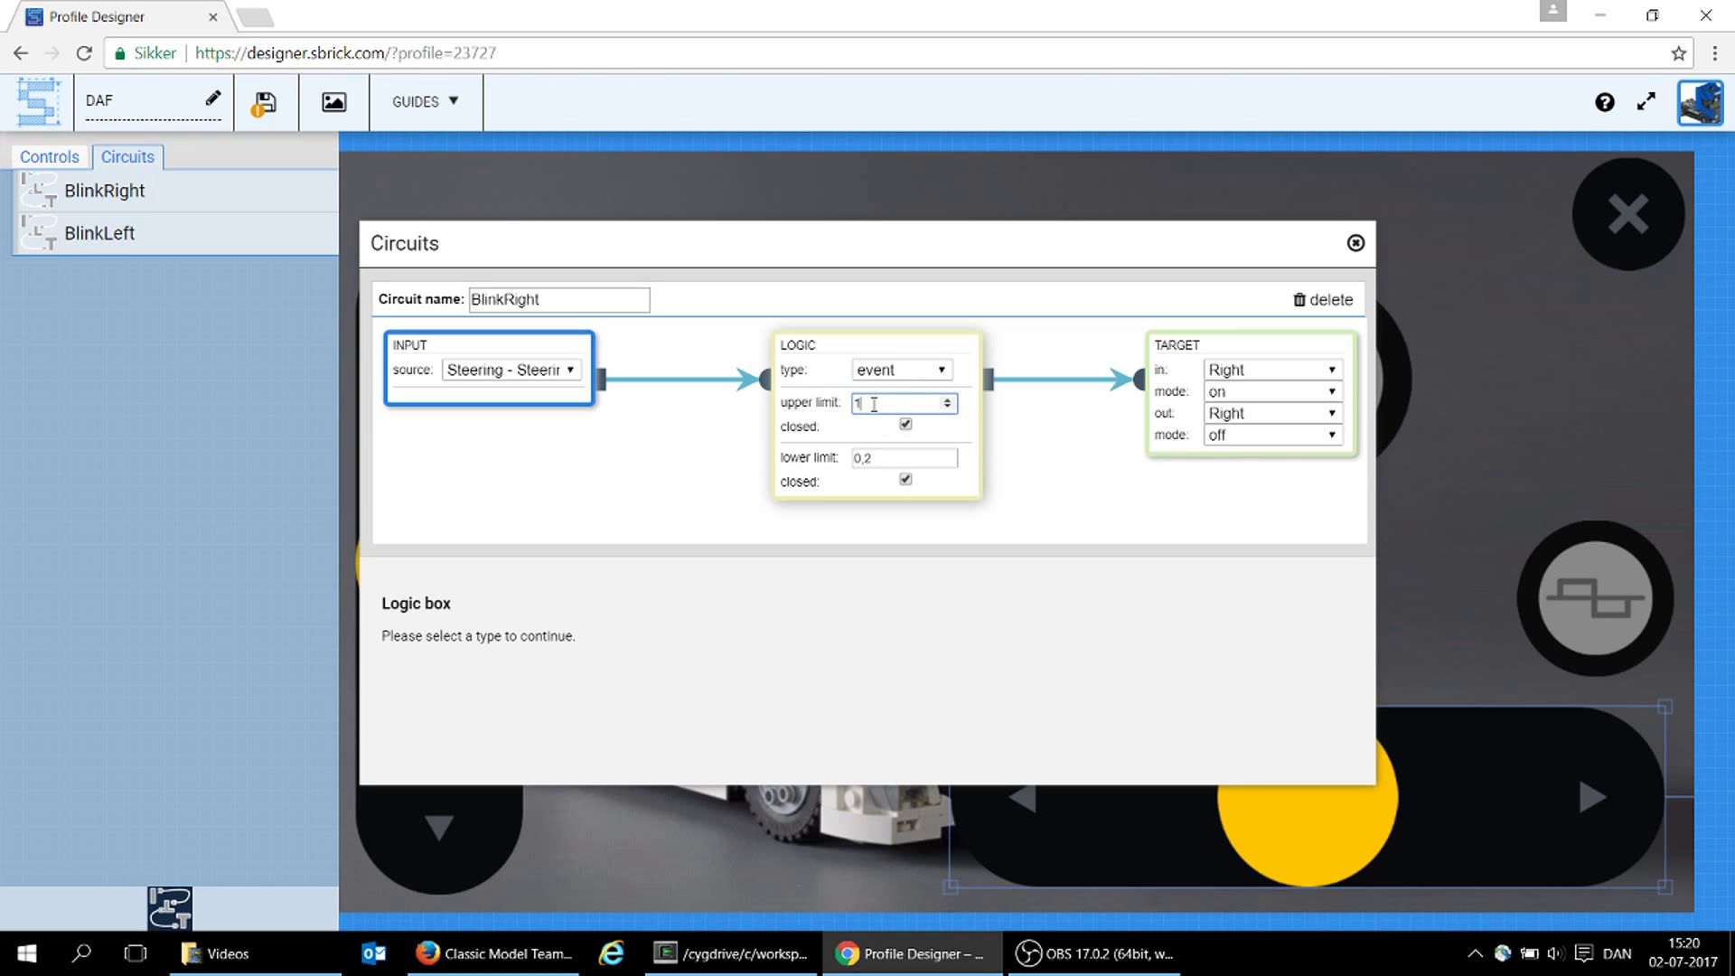
click(901, 456)
mouse_move(560, 342)
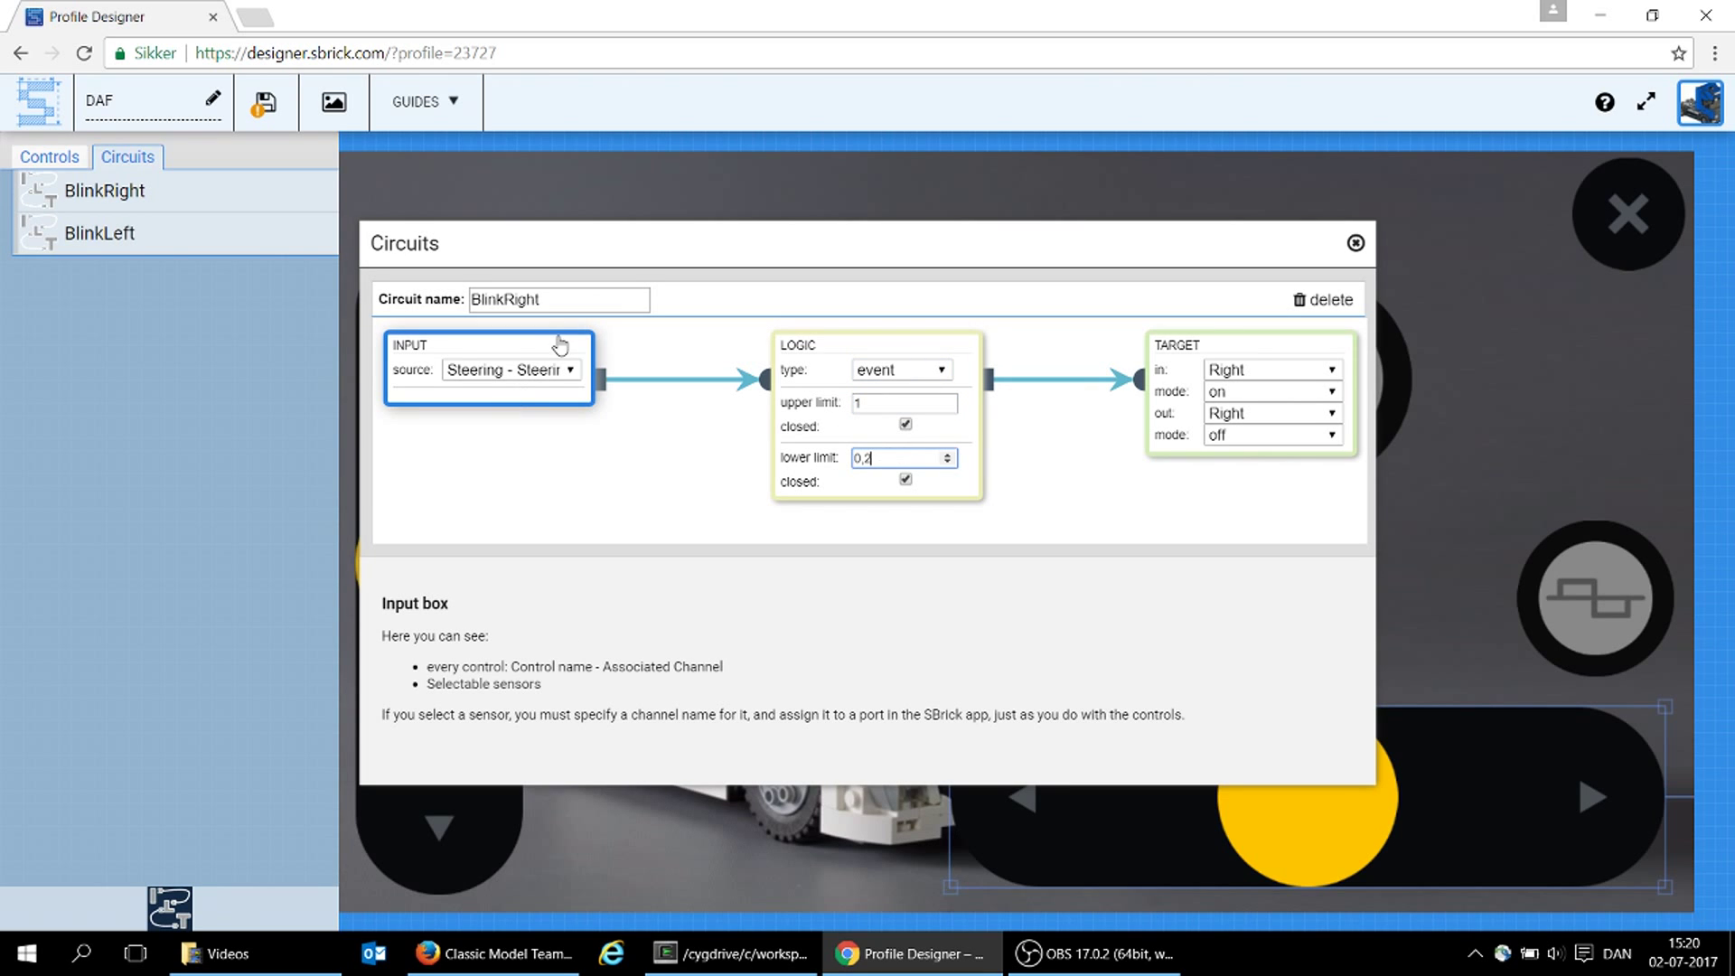
mouse_move(822, 353)
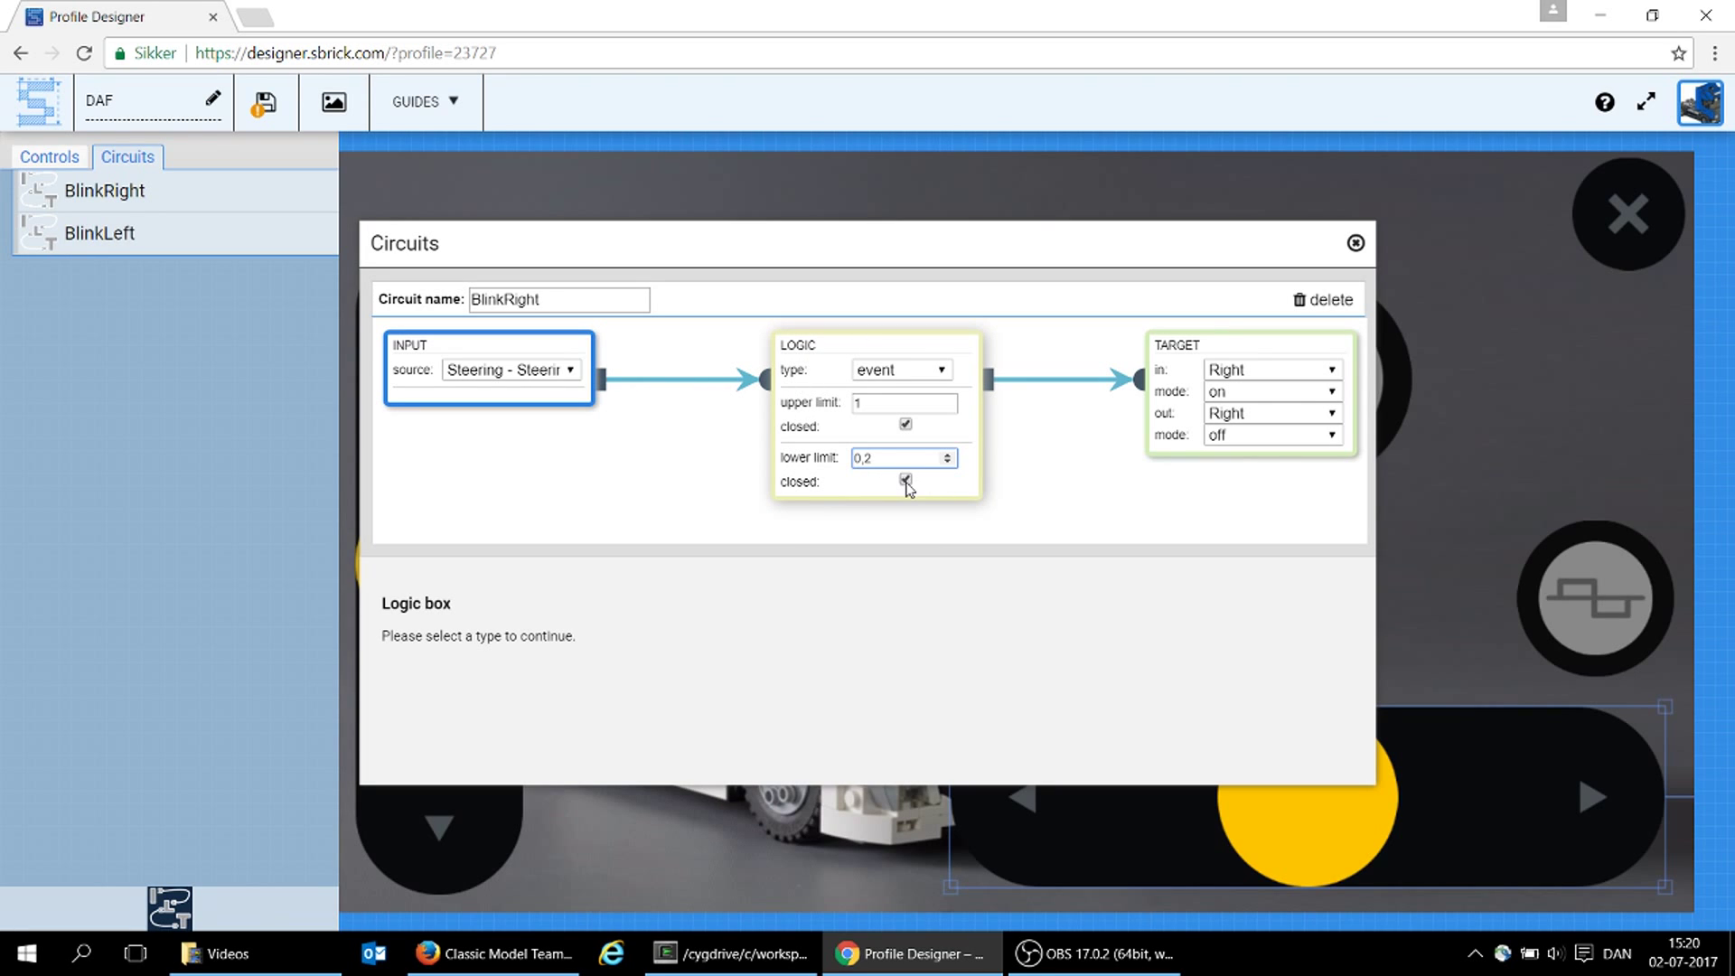
click(908, 423)
Cycle BlinkRight's logic type through blank and event, ending on linear f(x) = a*x + b
click(945, 377)
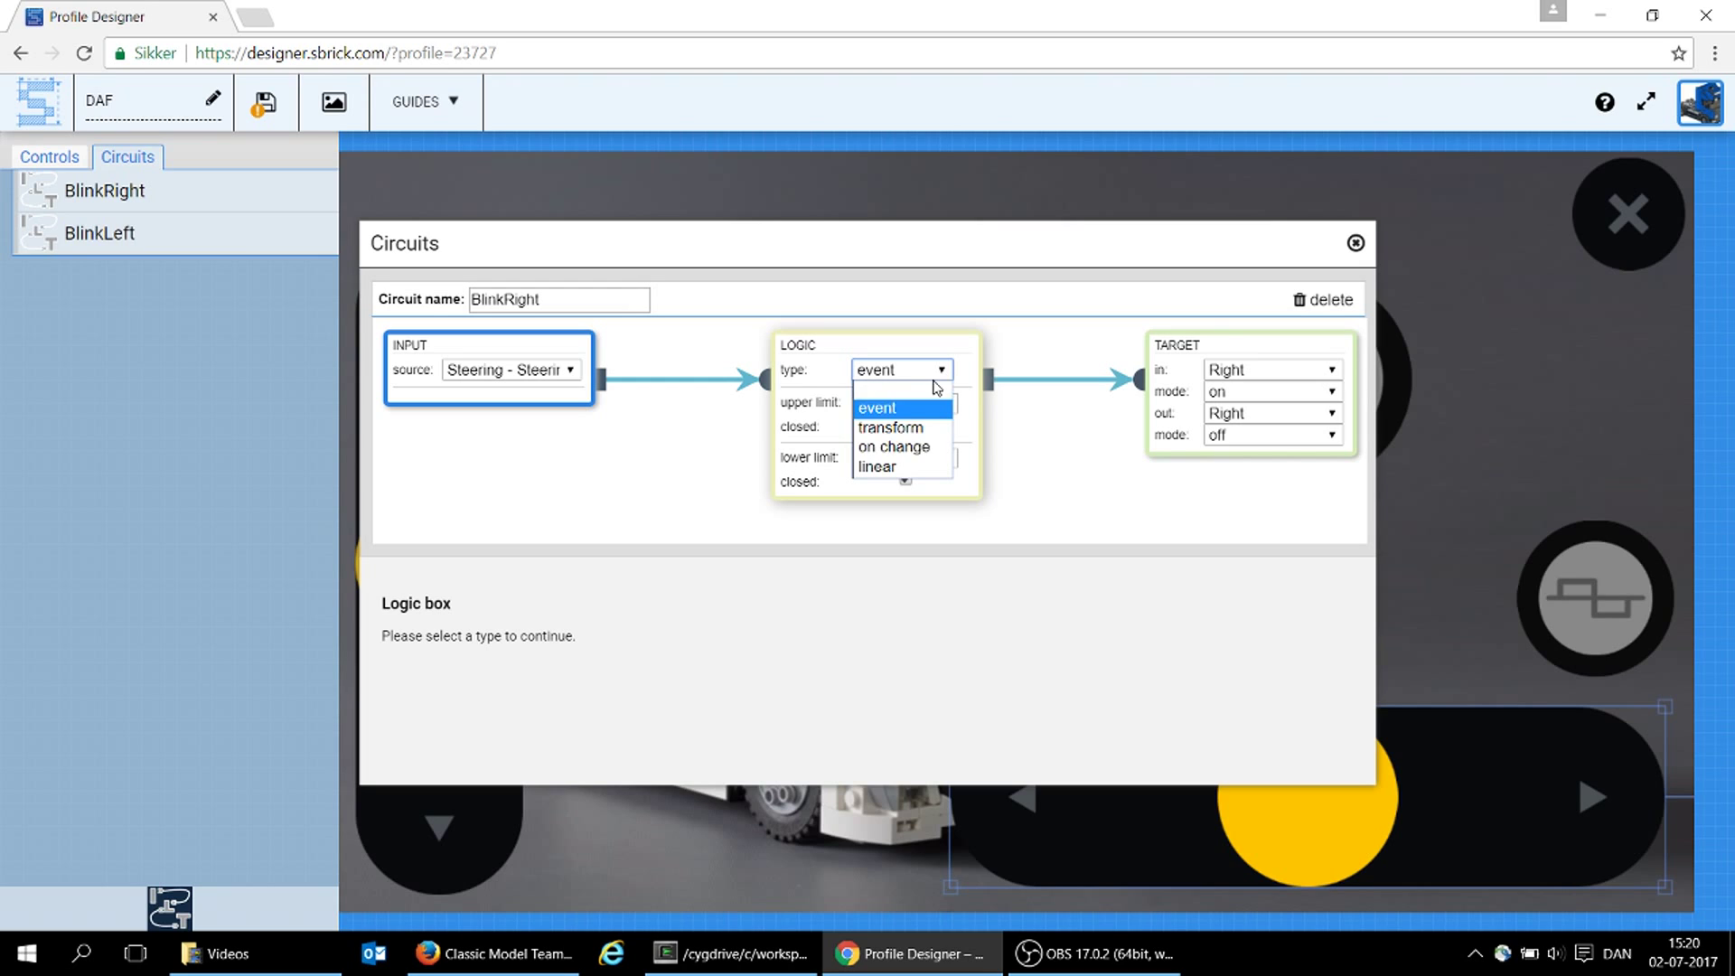
click(873, 395)
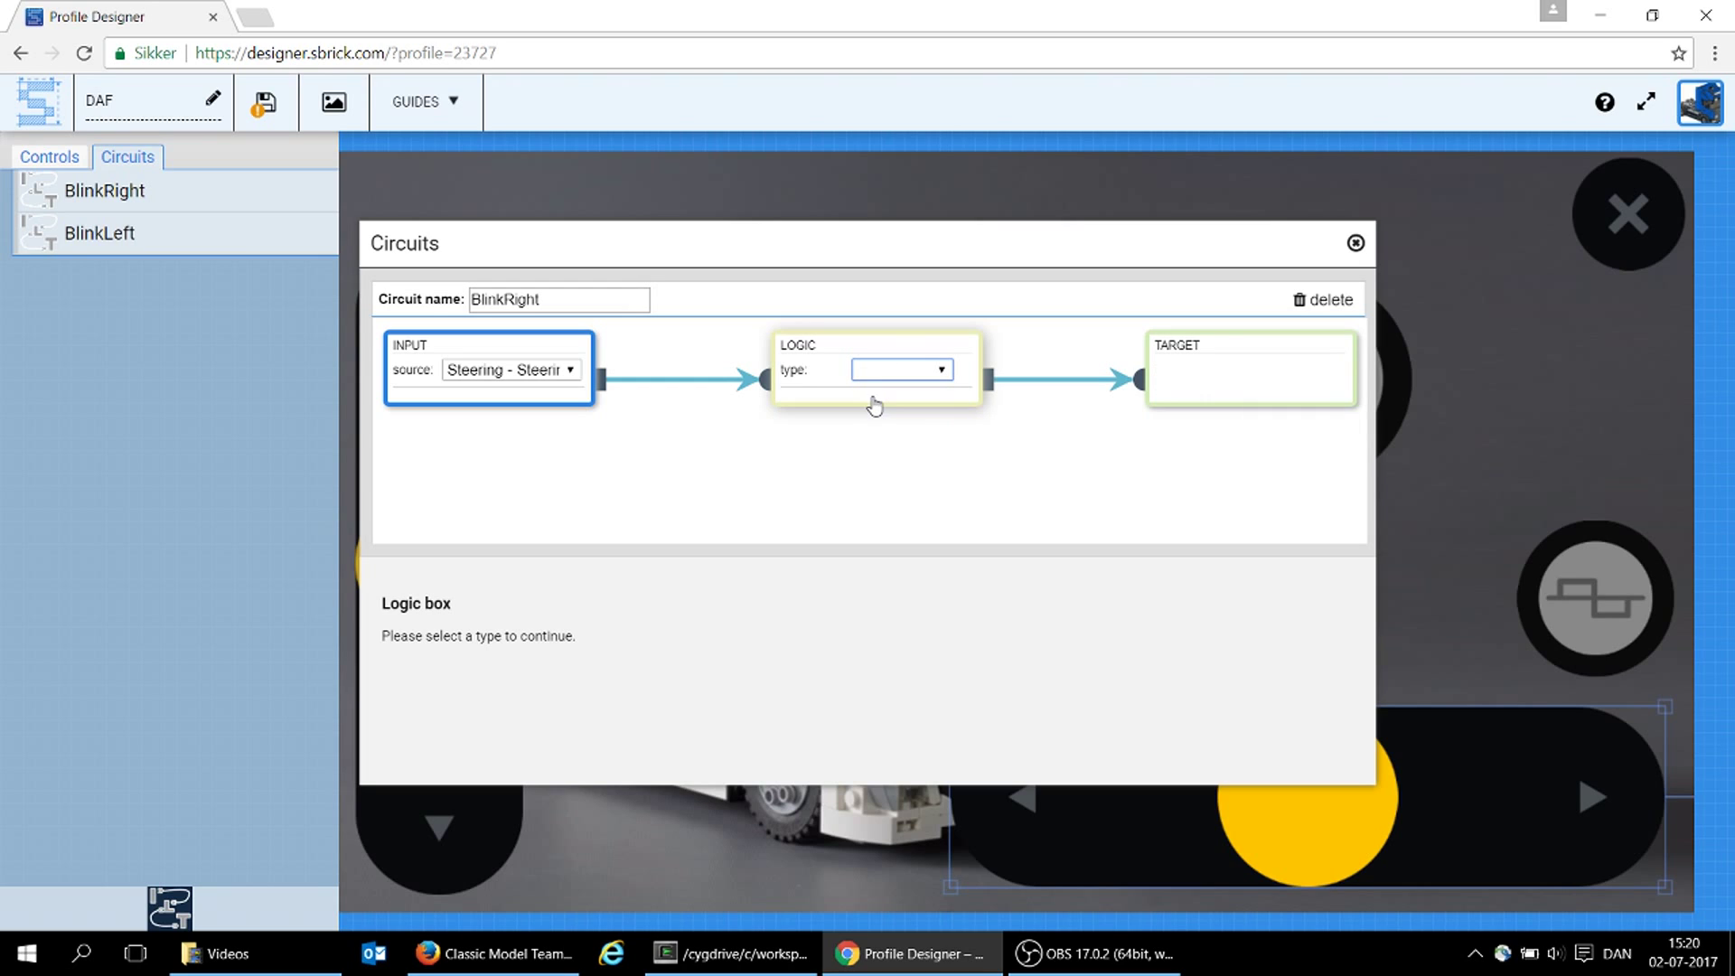
click(945, 376)
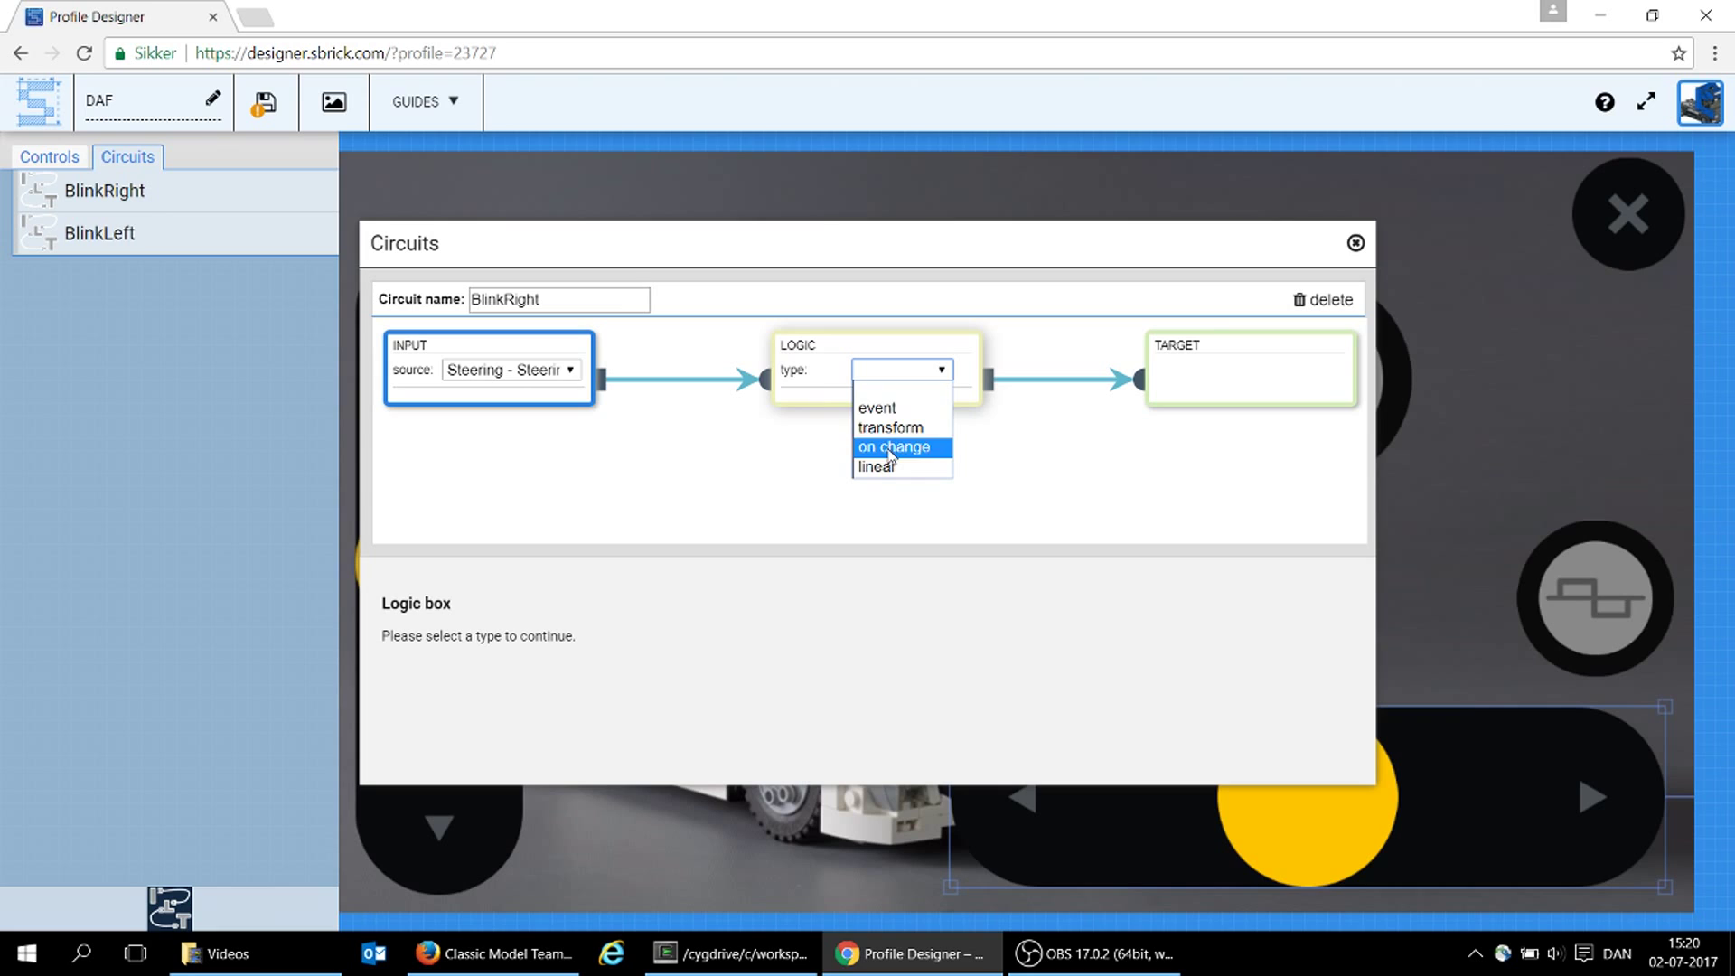
click(891, 407)
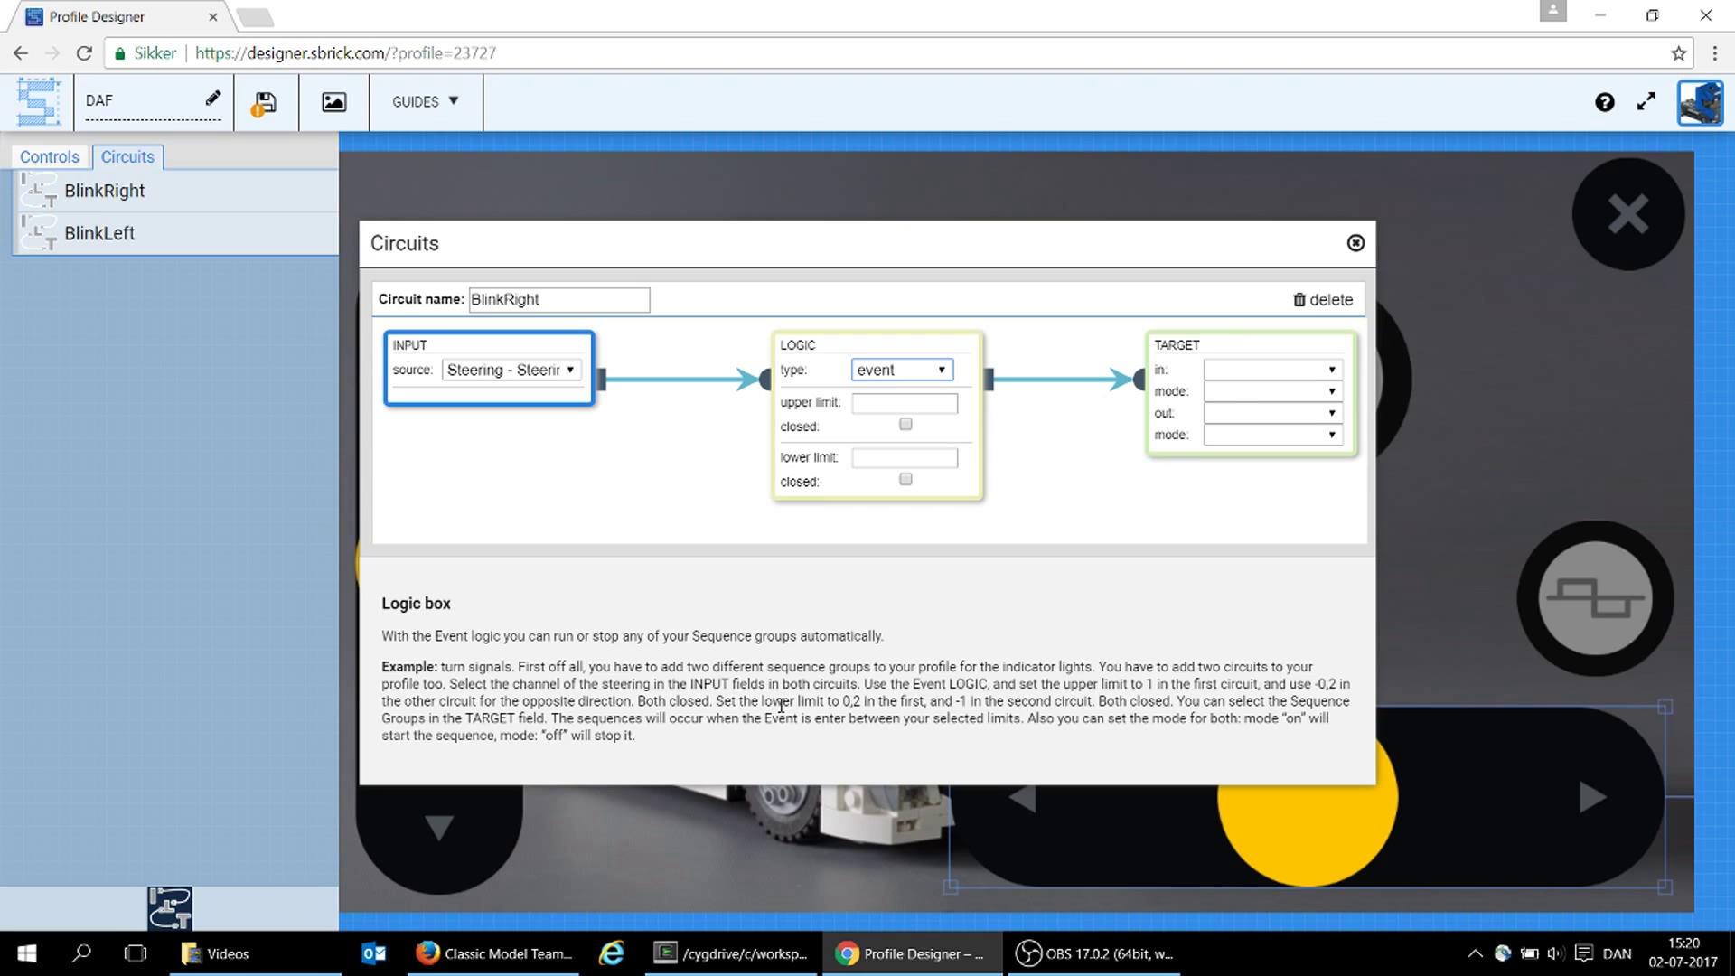
mouse_move(1042, 456)
mouse_move(837, 398)
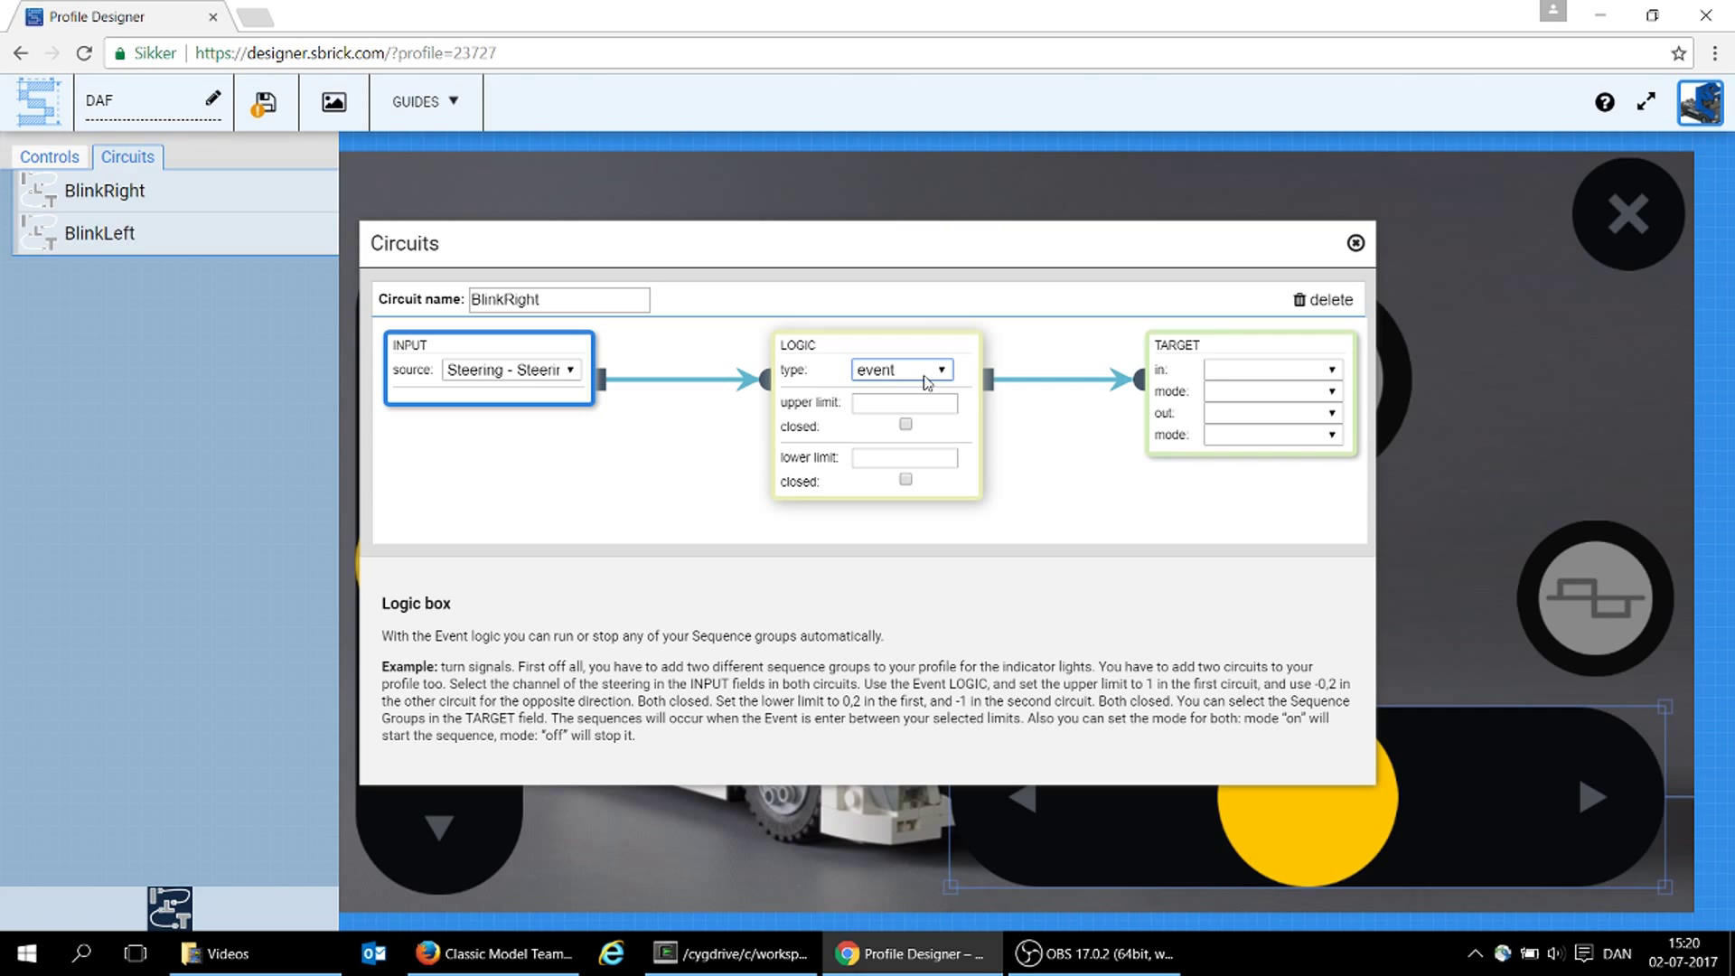
click(919, 379)
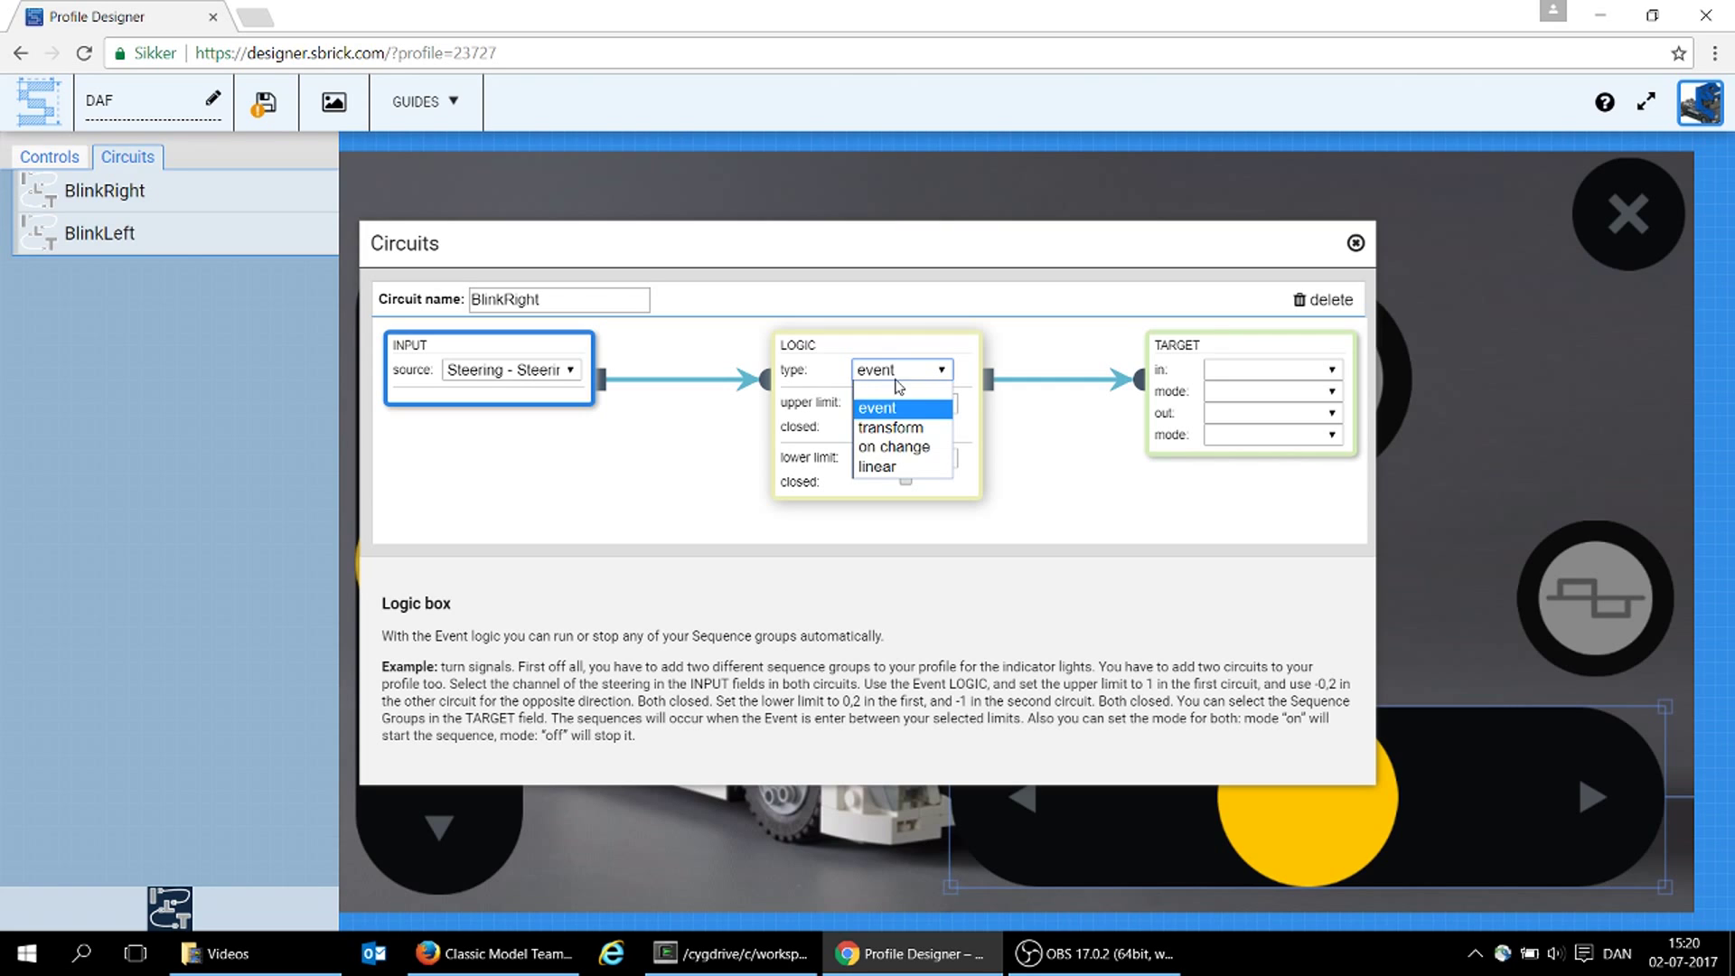
click(885, 467)
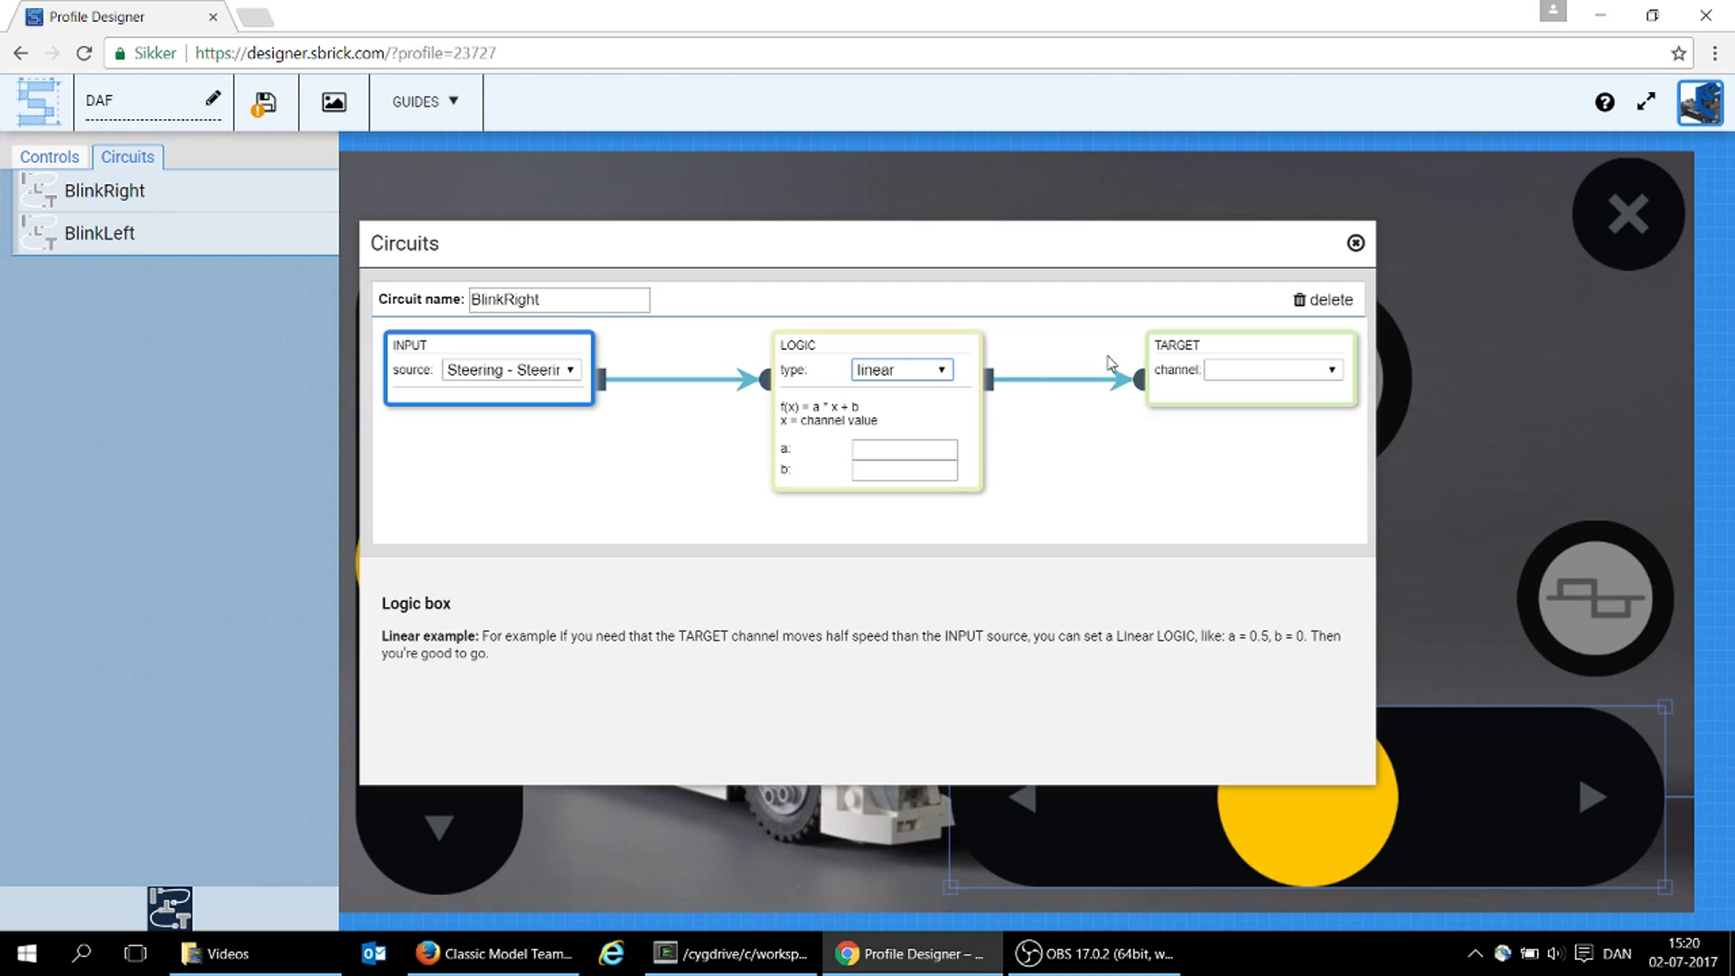
Switch BlinkRight's logic to on change with a 0,03 threshold
click(1214, 368)
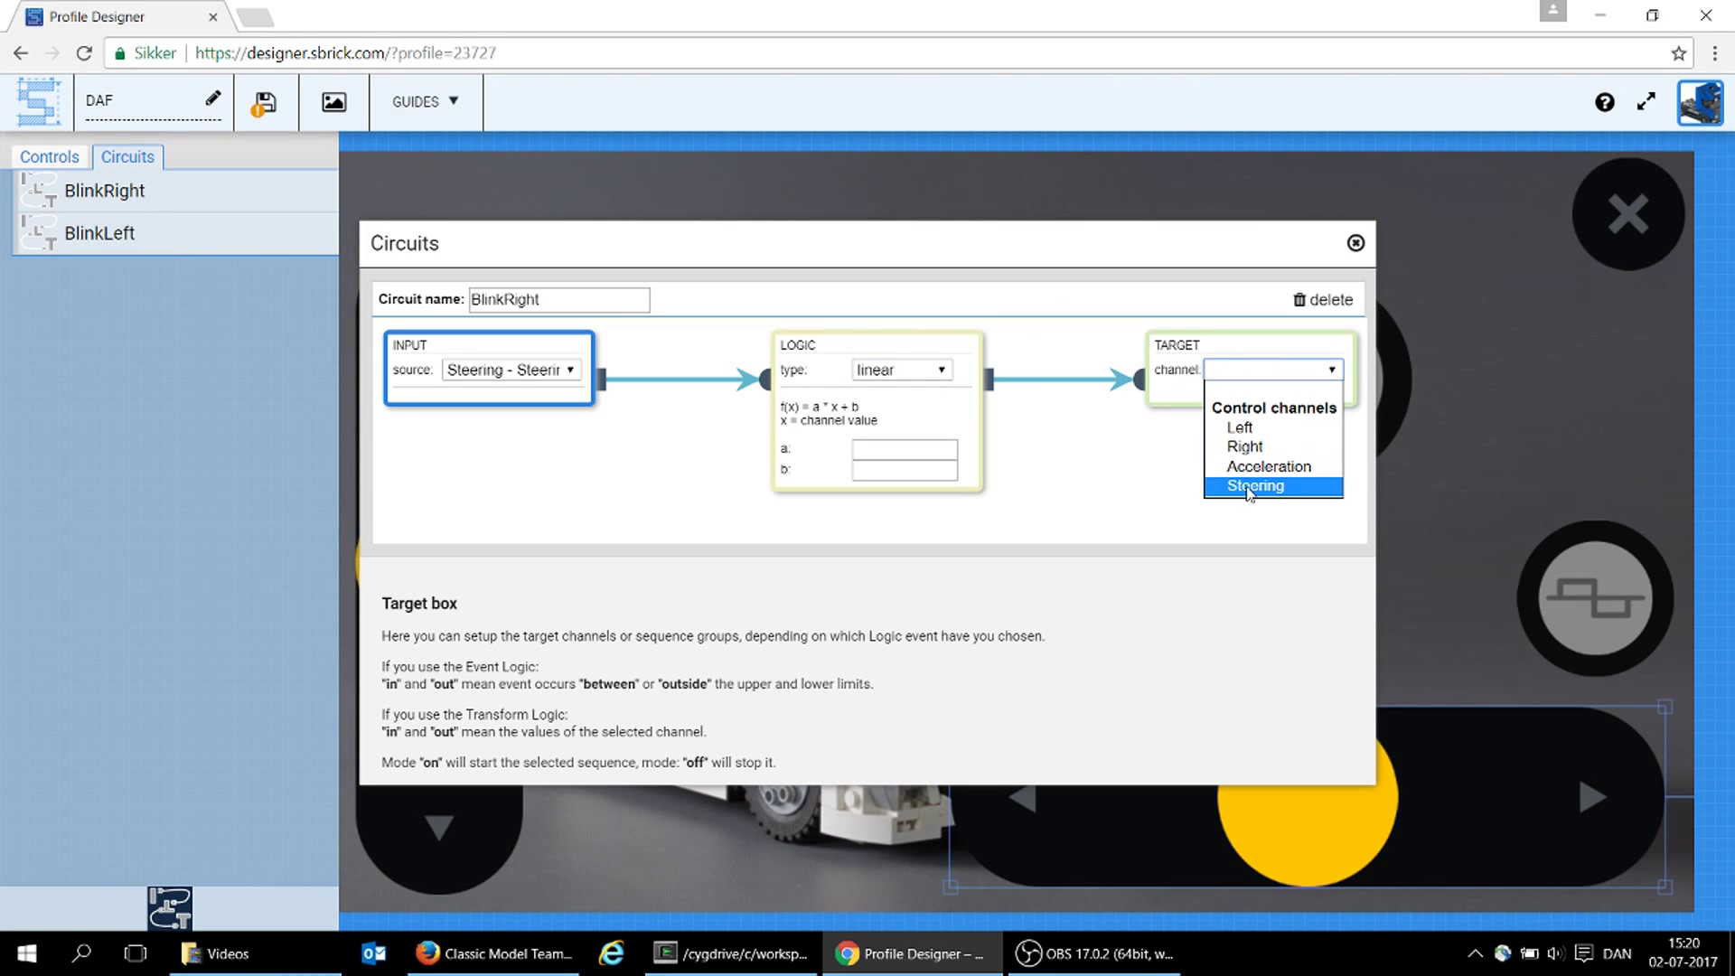
click(1263, 371)
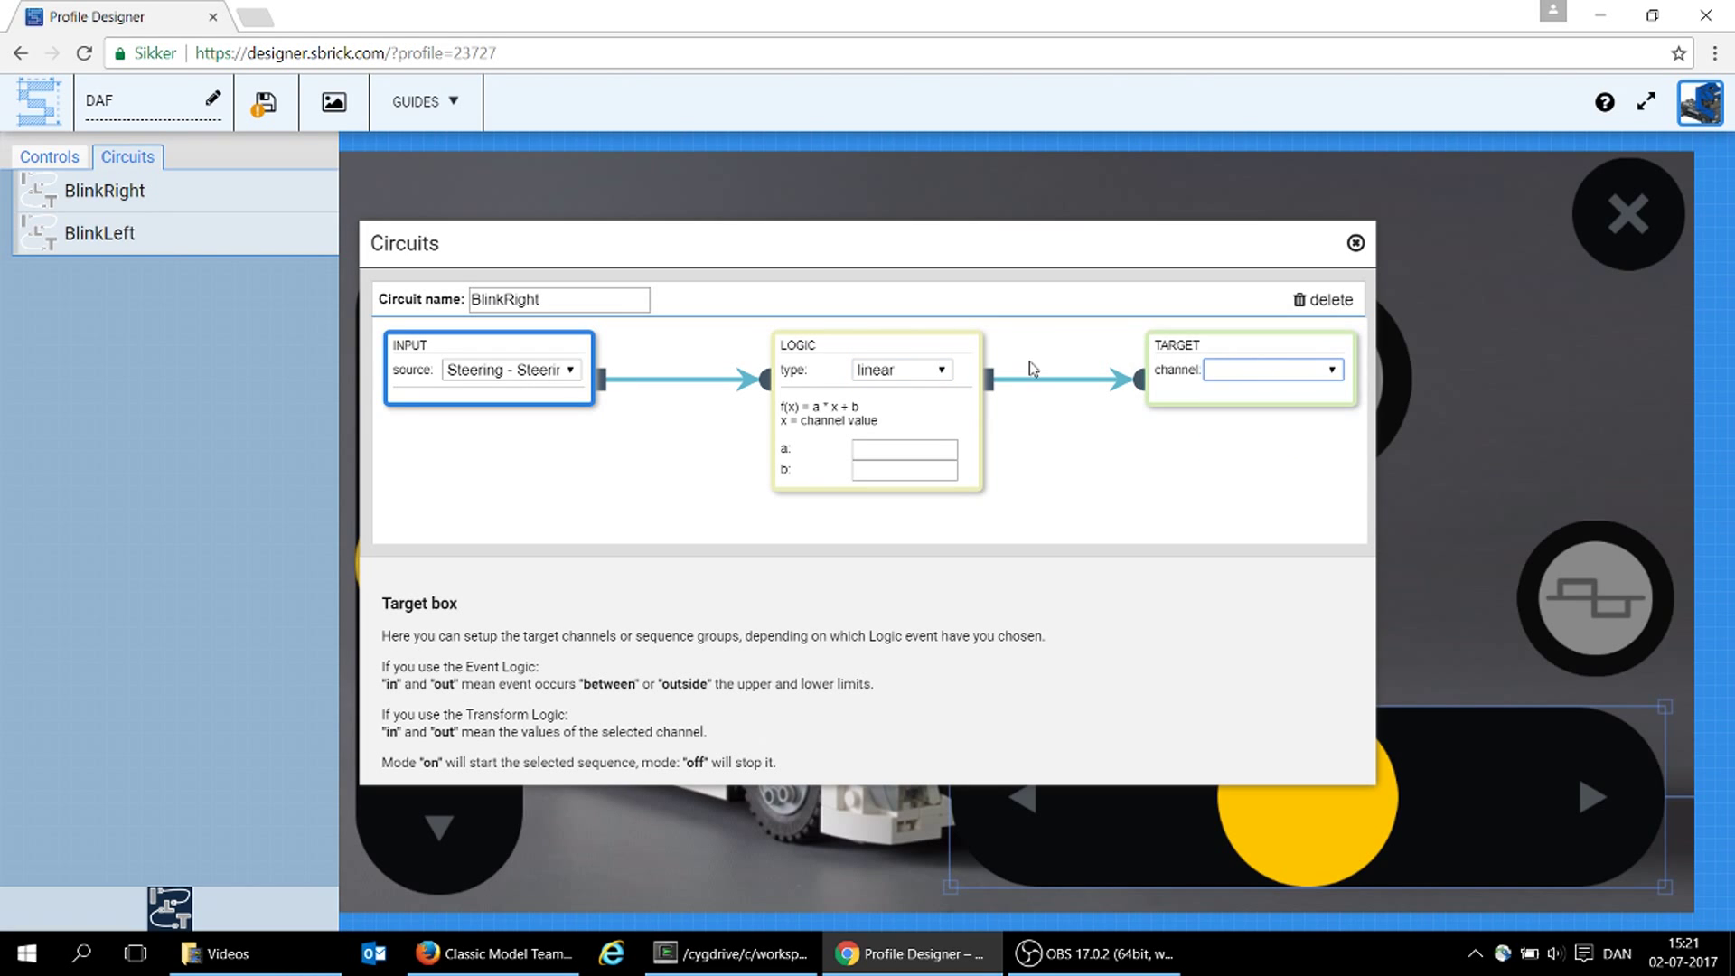
click(930, 370)
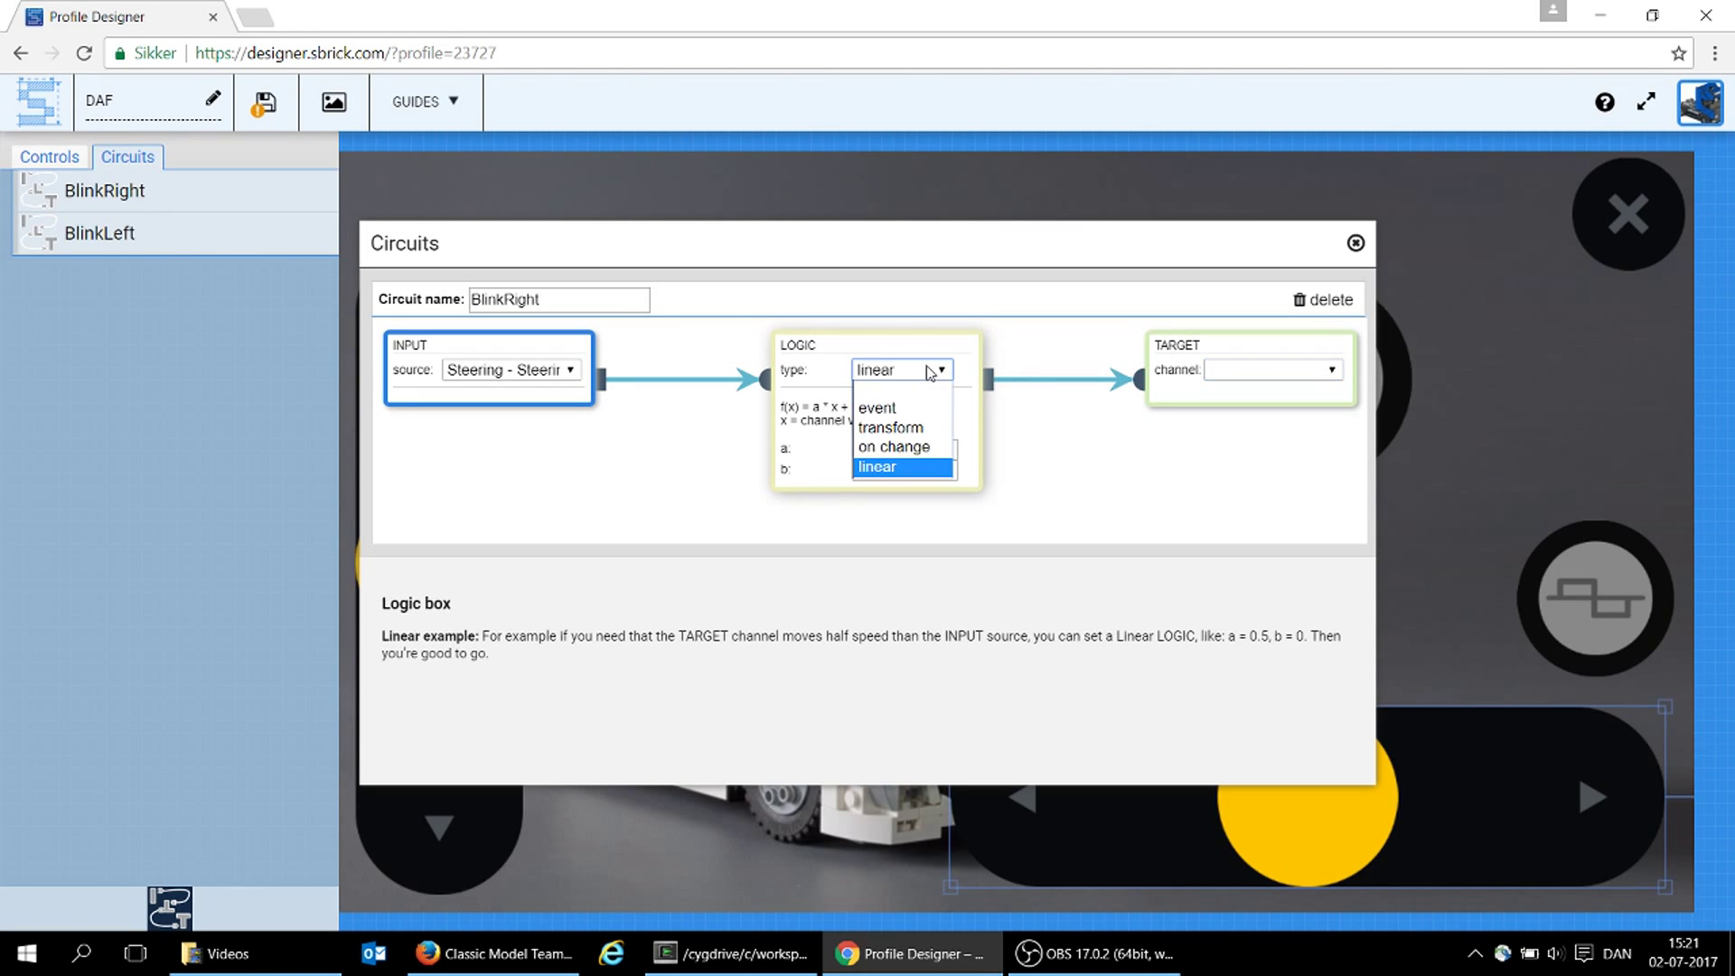
click(880, 456)
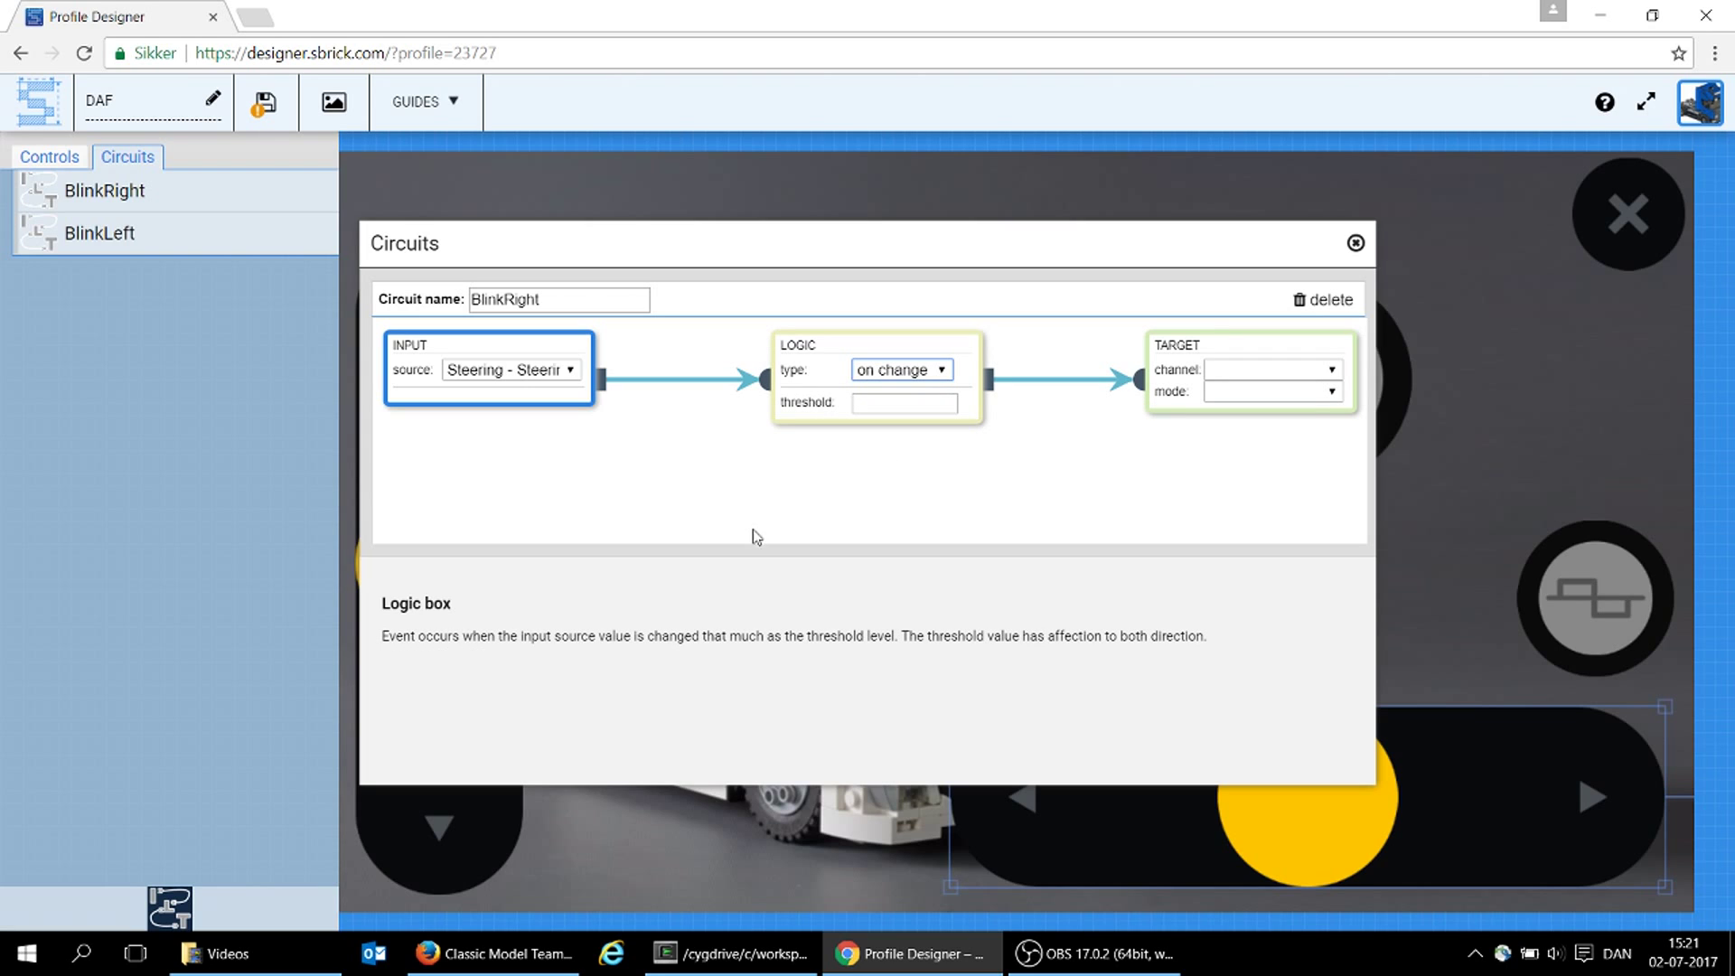
click(891, 404)
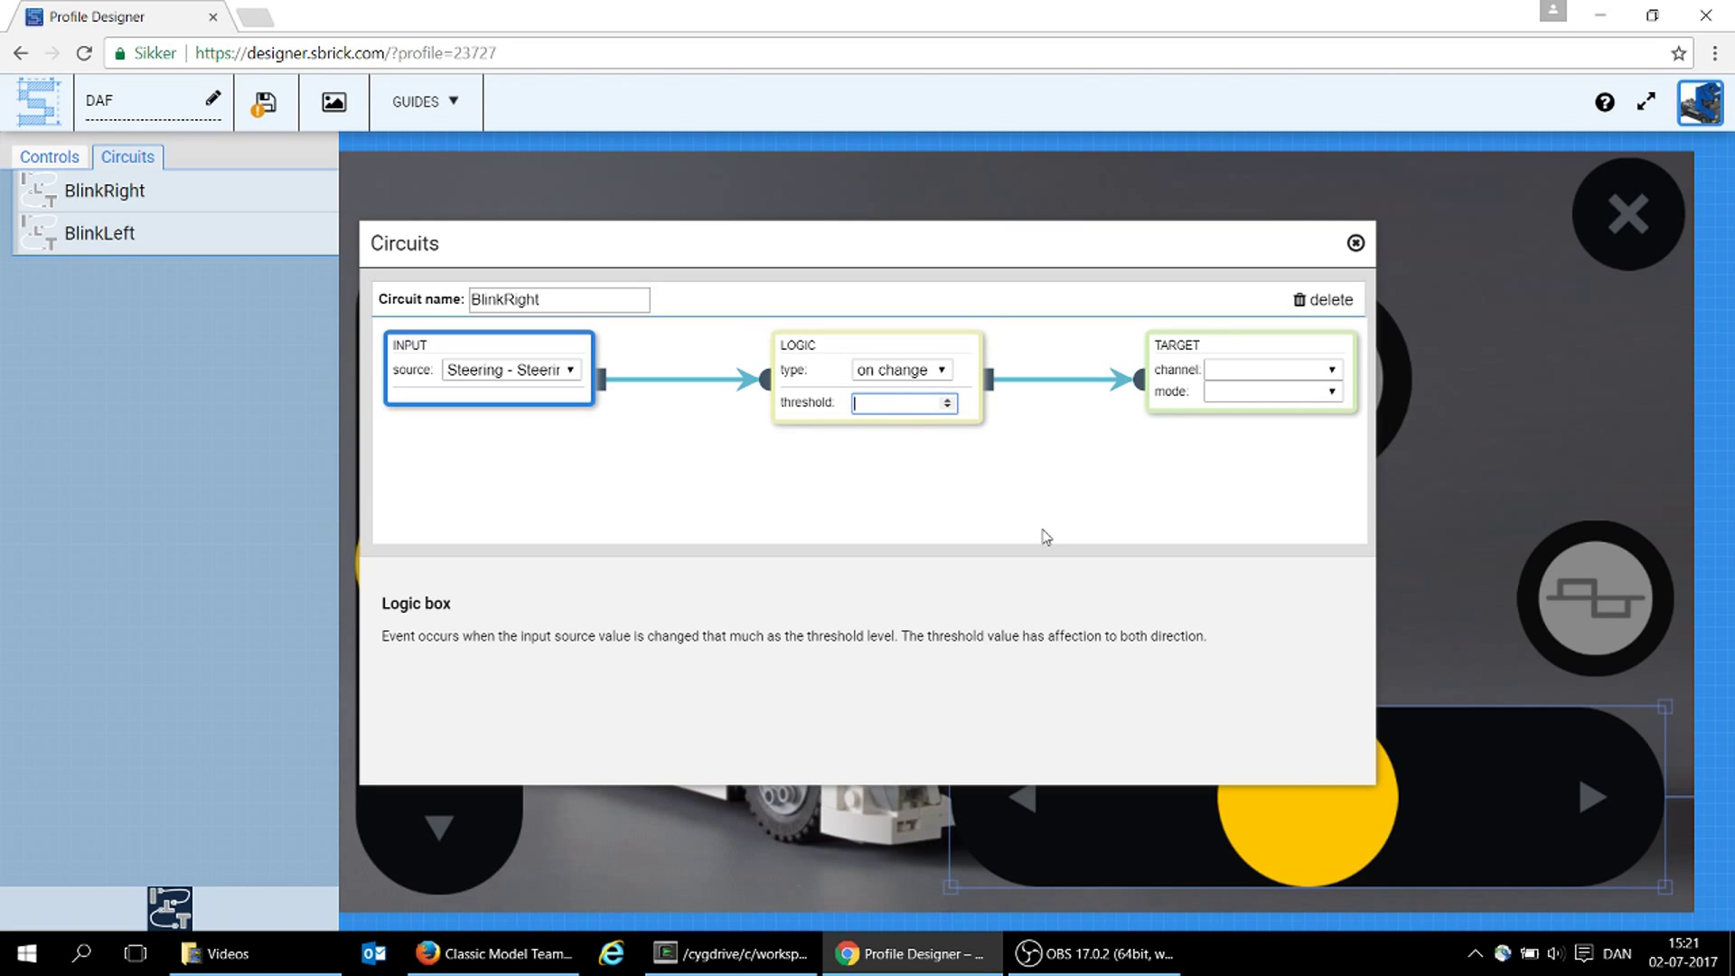
text(0,01)
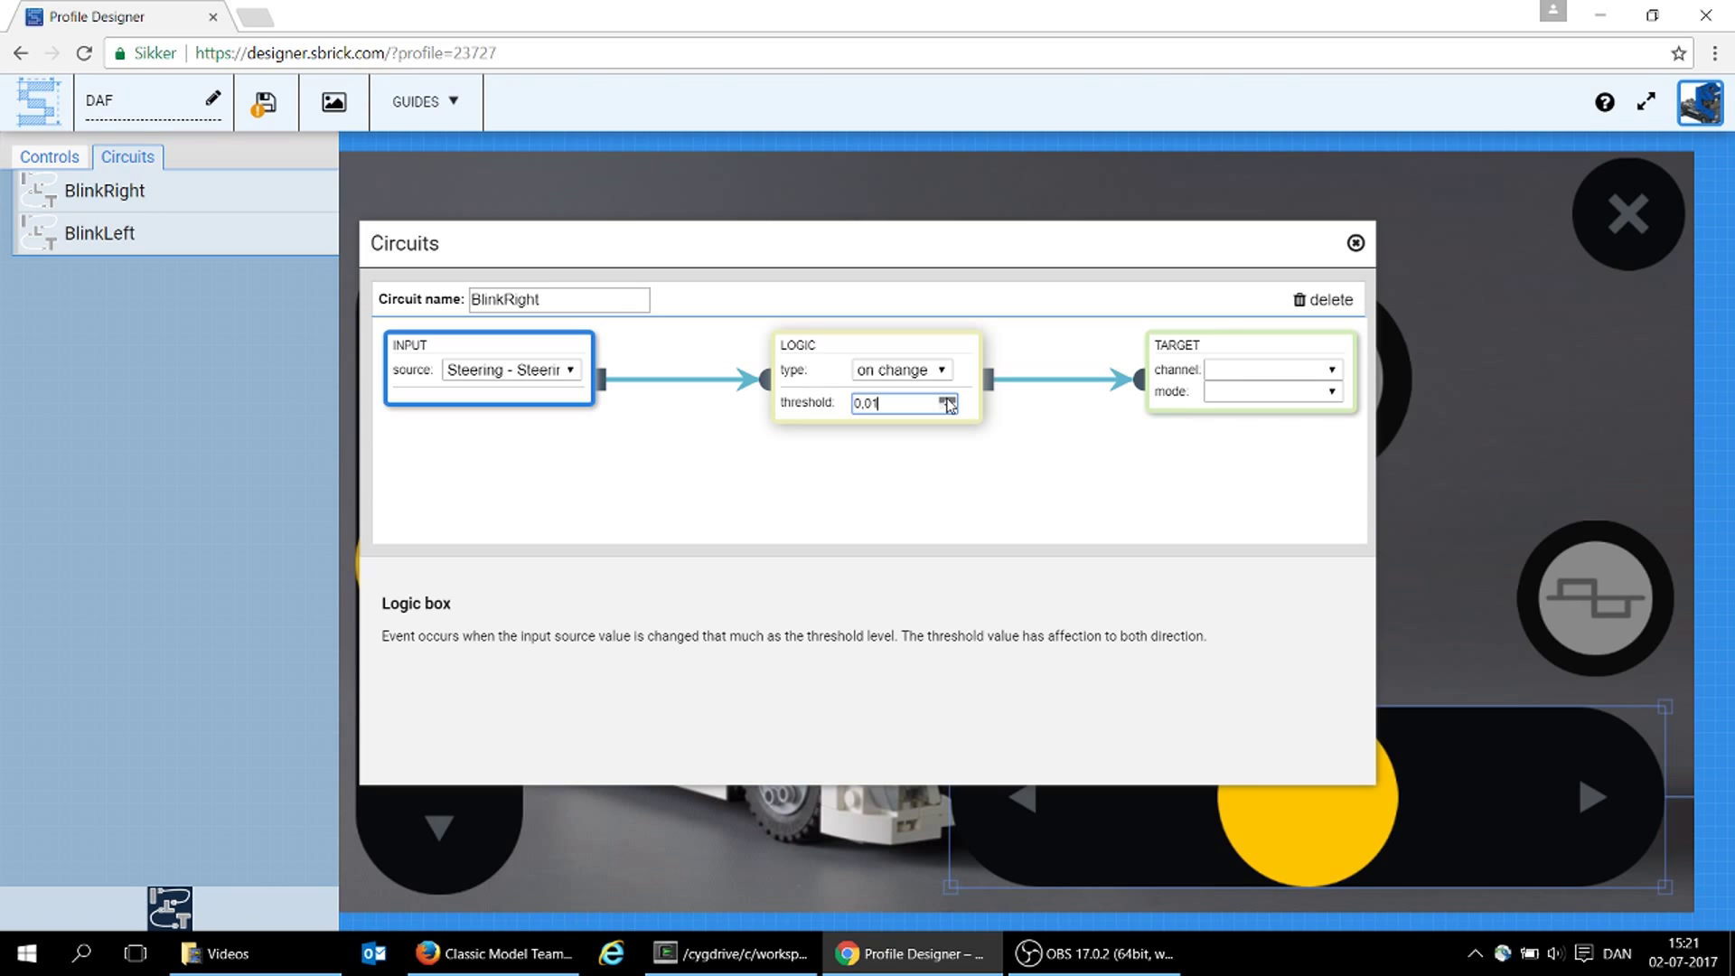
Target the Both sequence group with mode off
click(1243, 370)
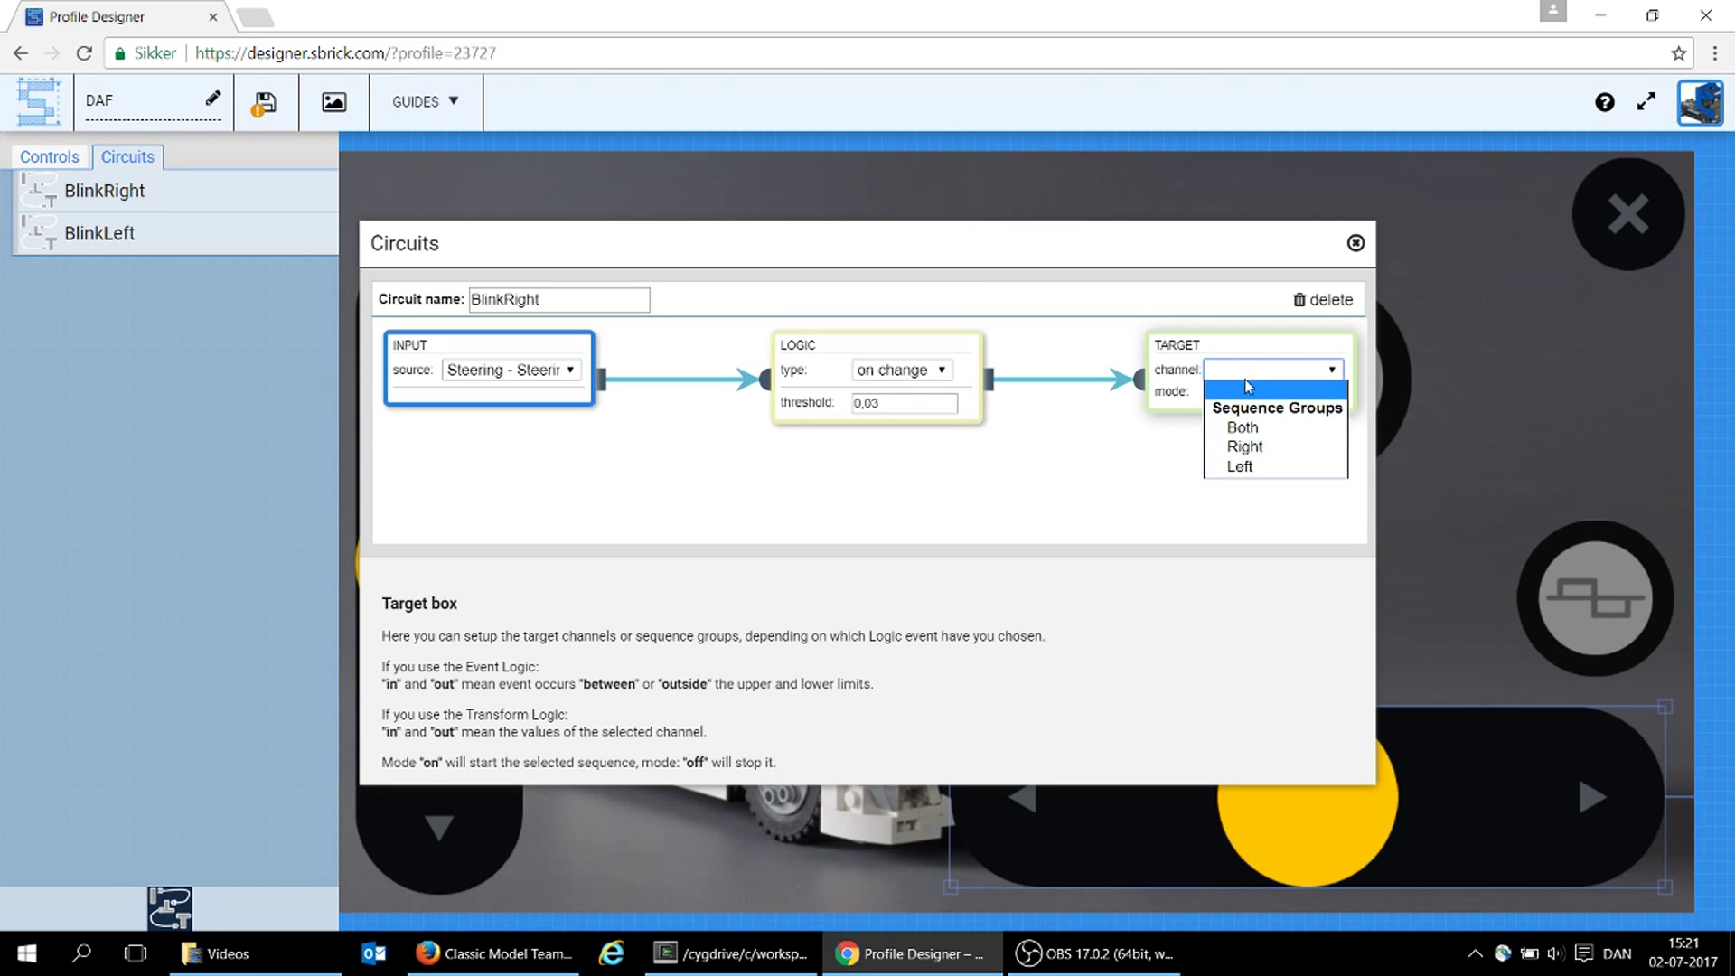
click(1251, 427)
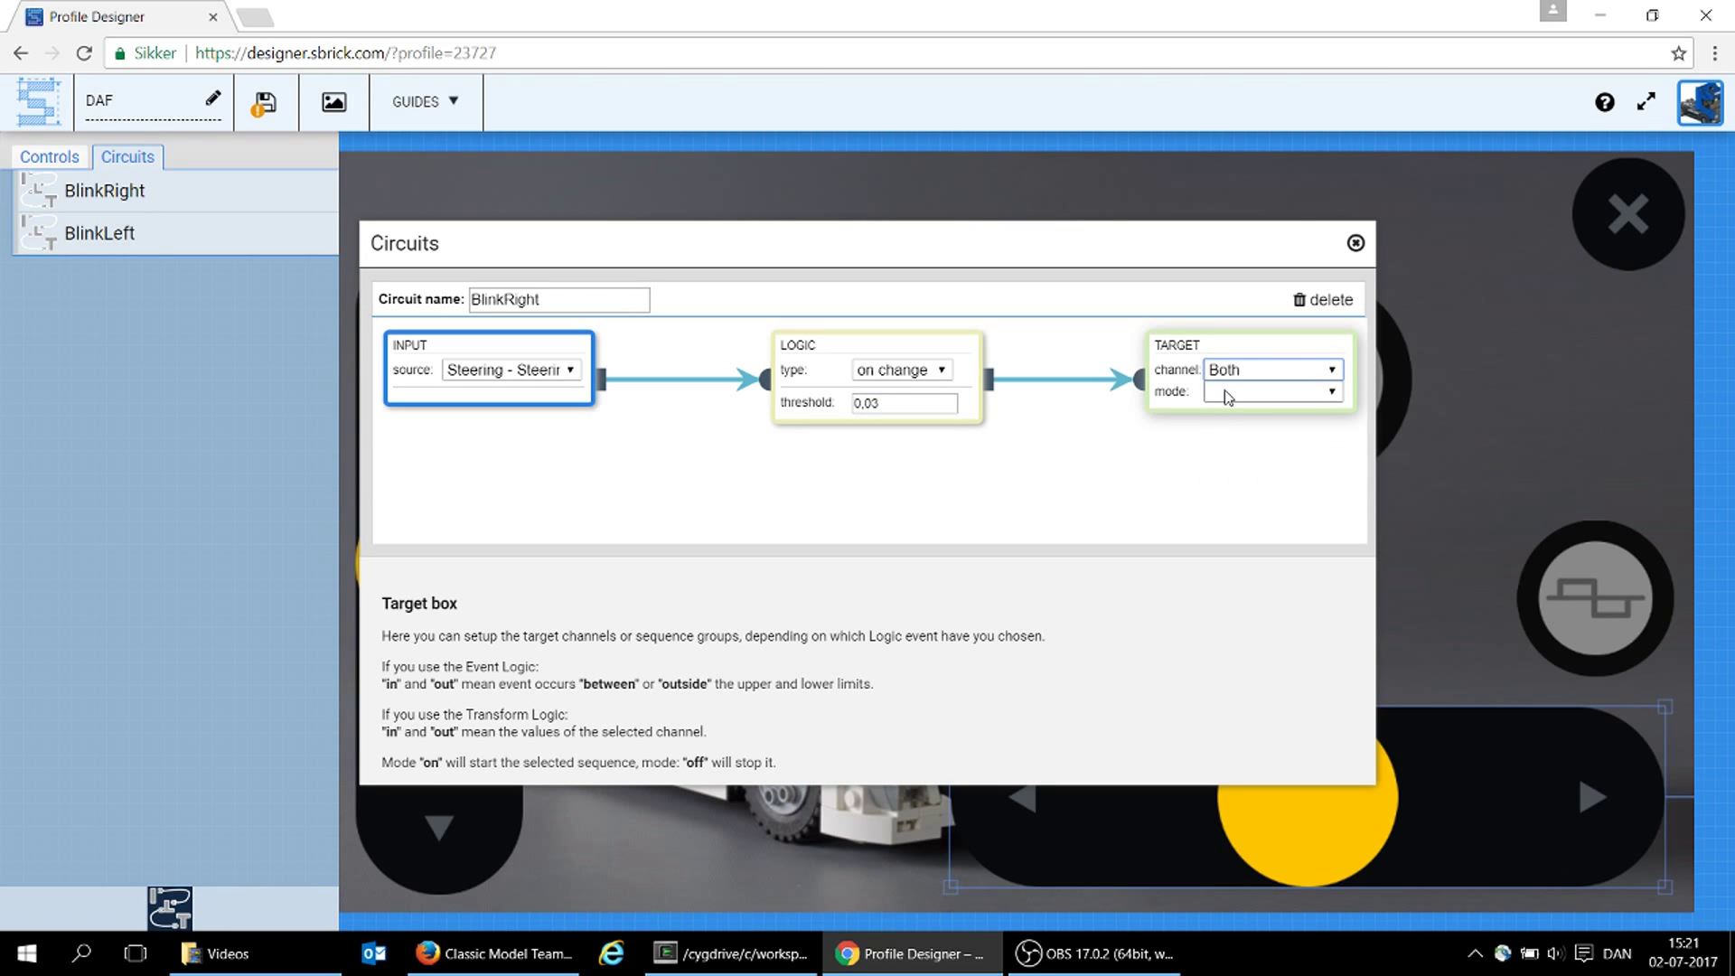
click(1228, 392)
click(1226, 433)
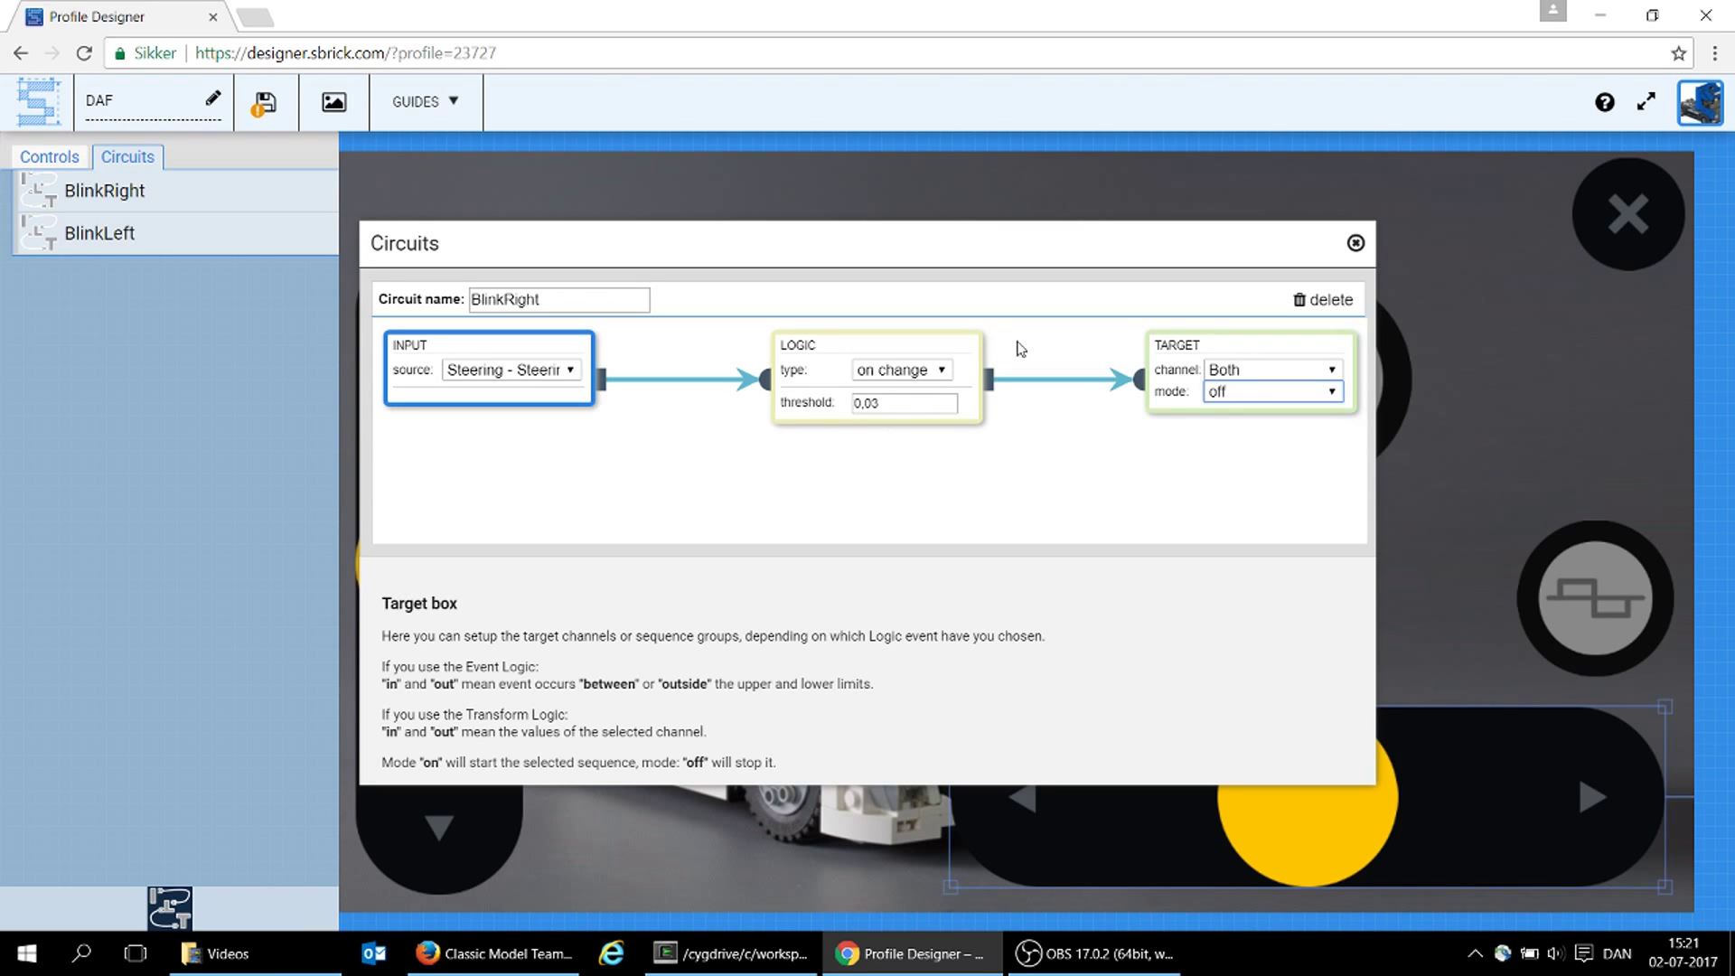
click(948, 370)
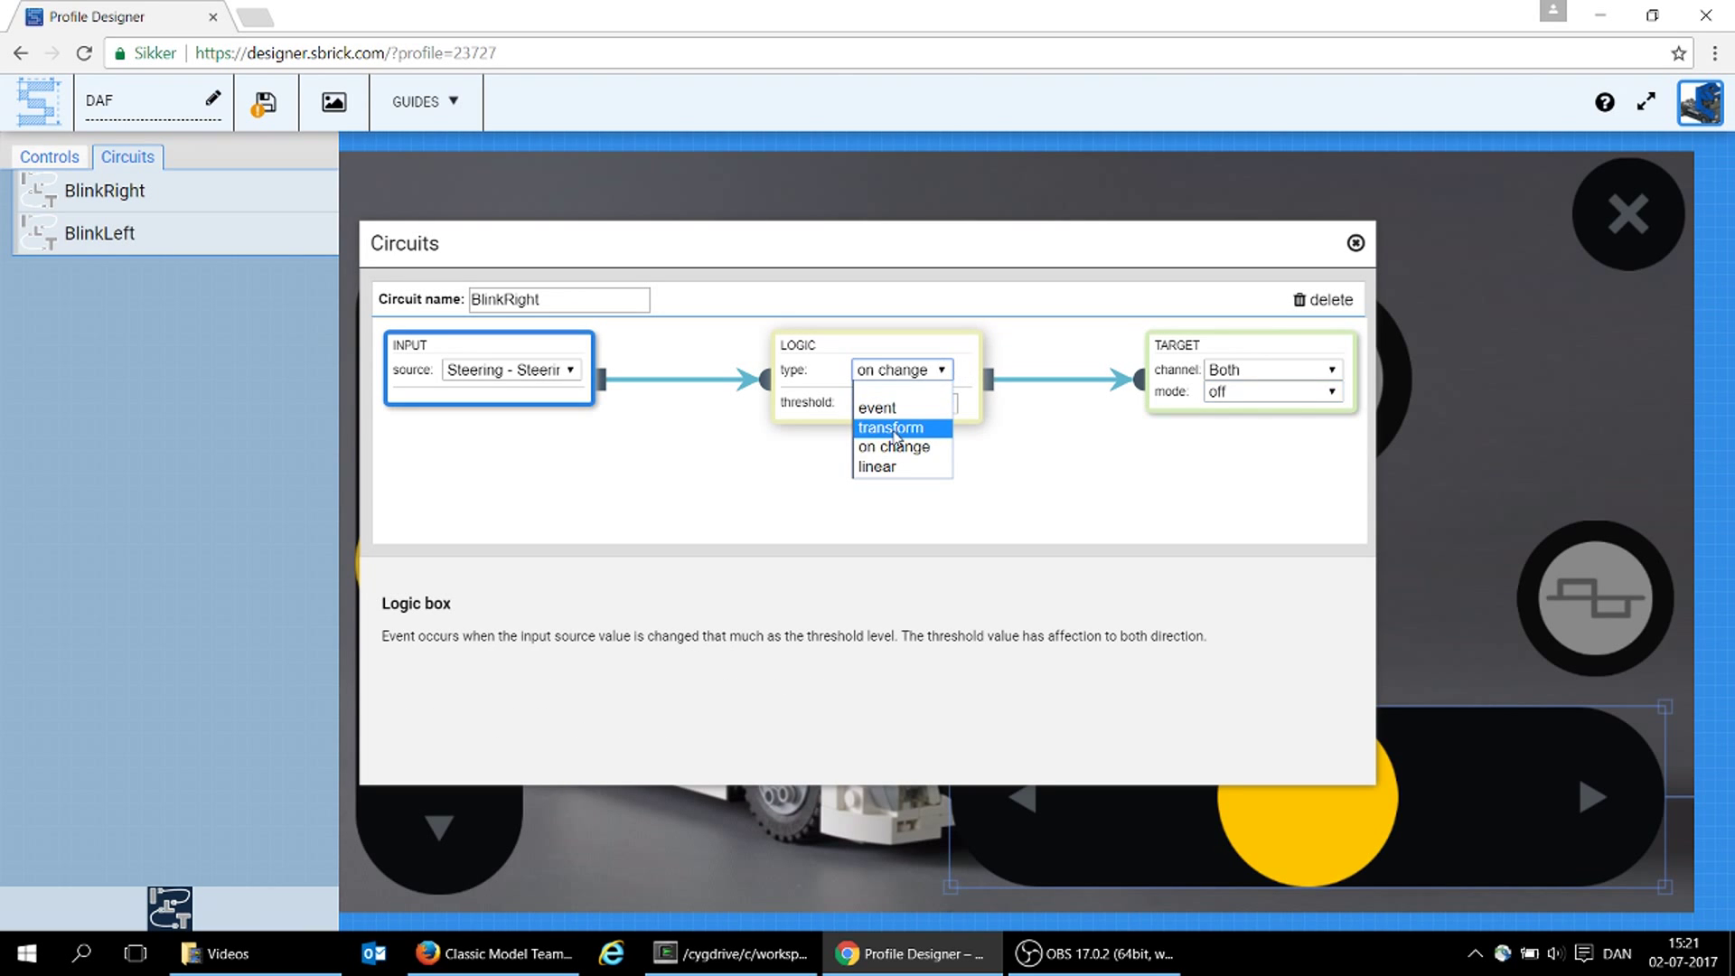
Set BlinkRight's logic to transform and try the target channel and in value
click(894, 429)
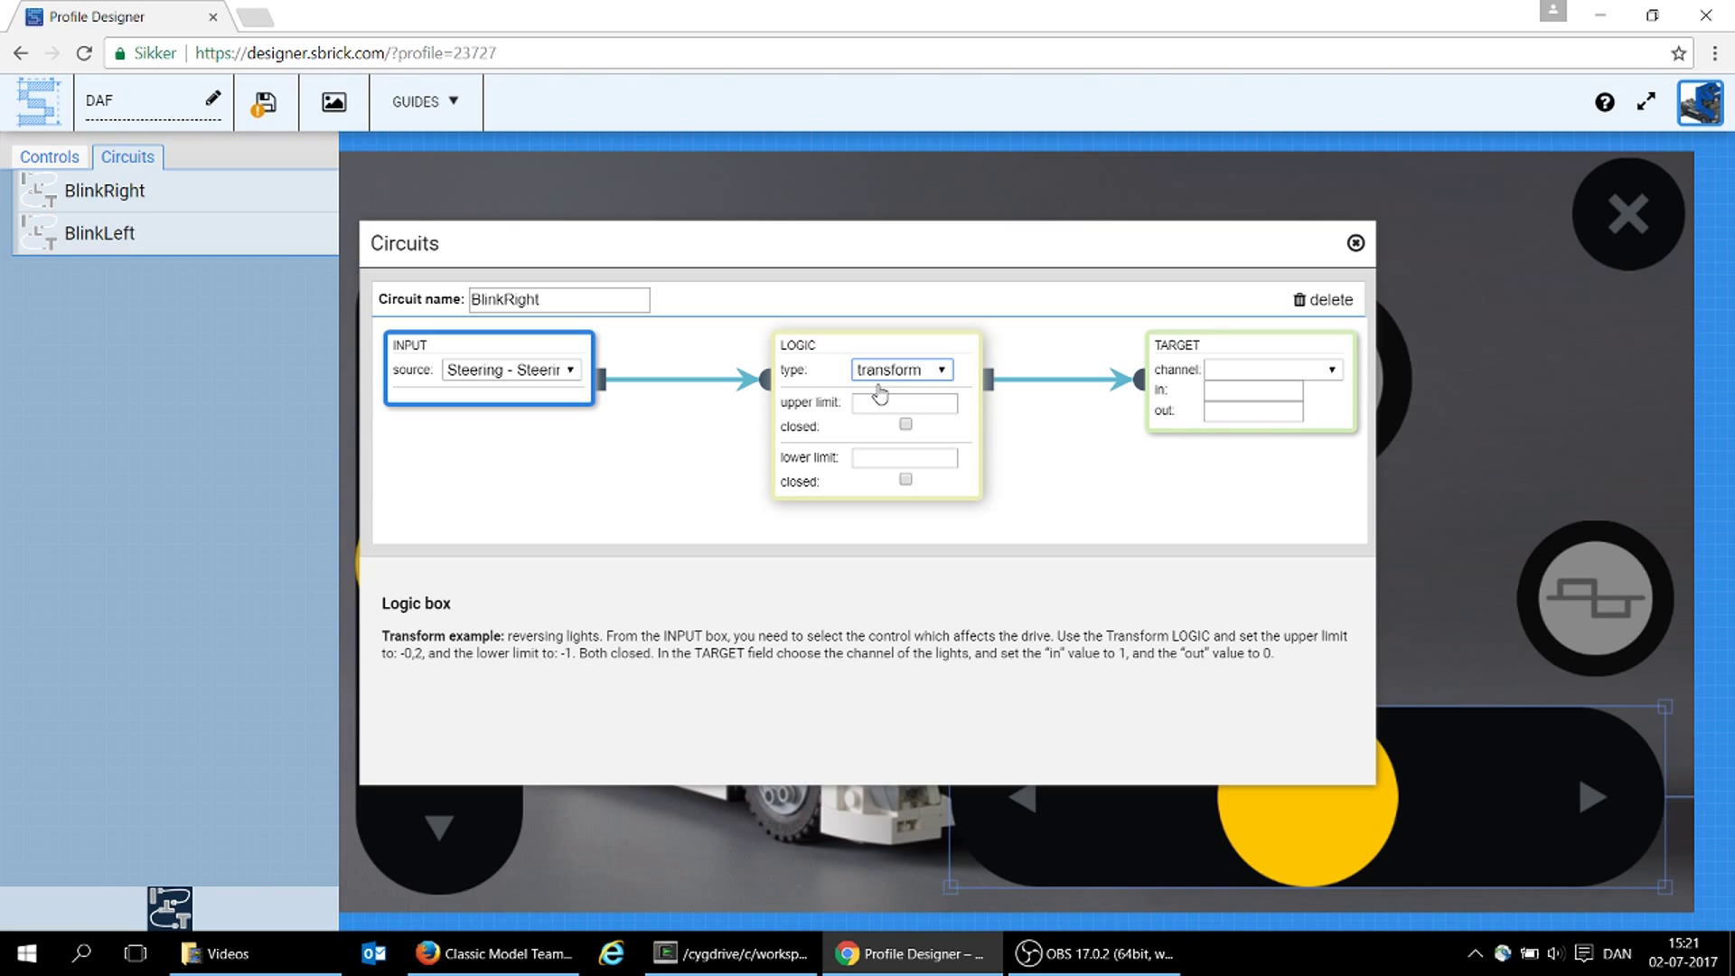
click(1273, 371)
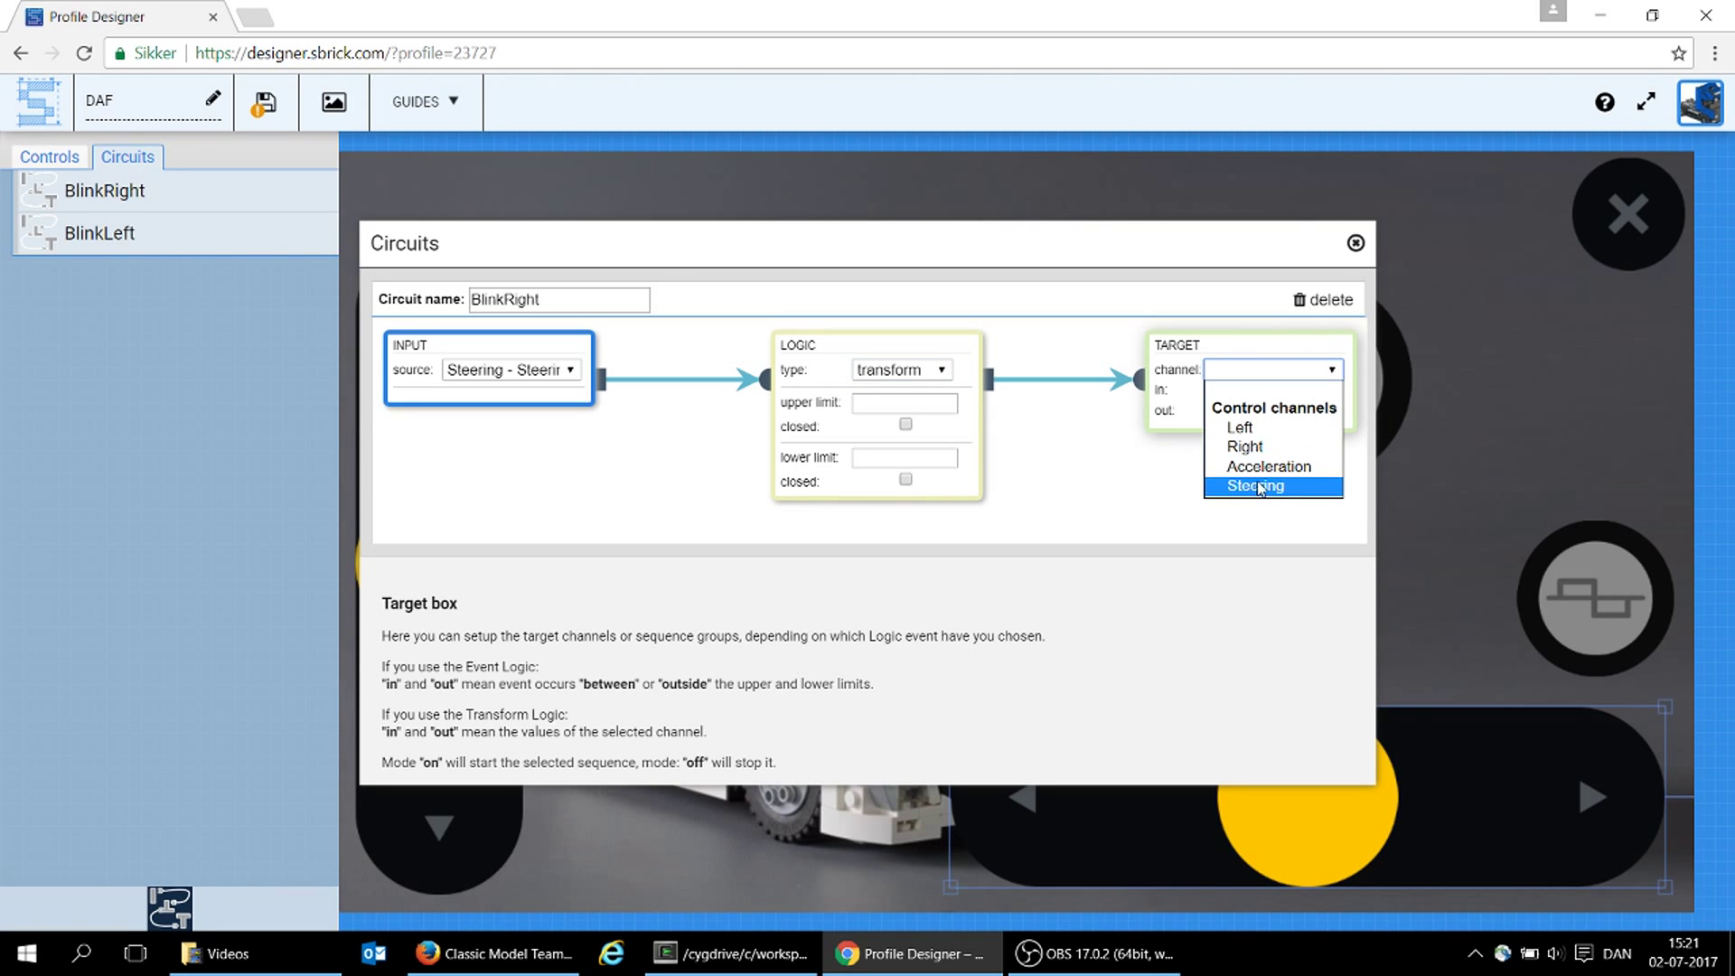
click(1234, 387)
click(1234, 374)
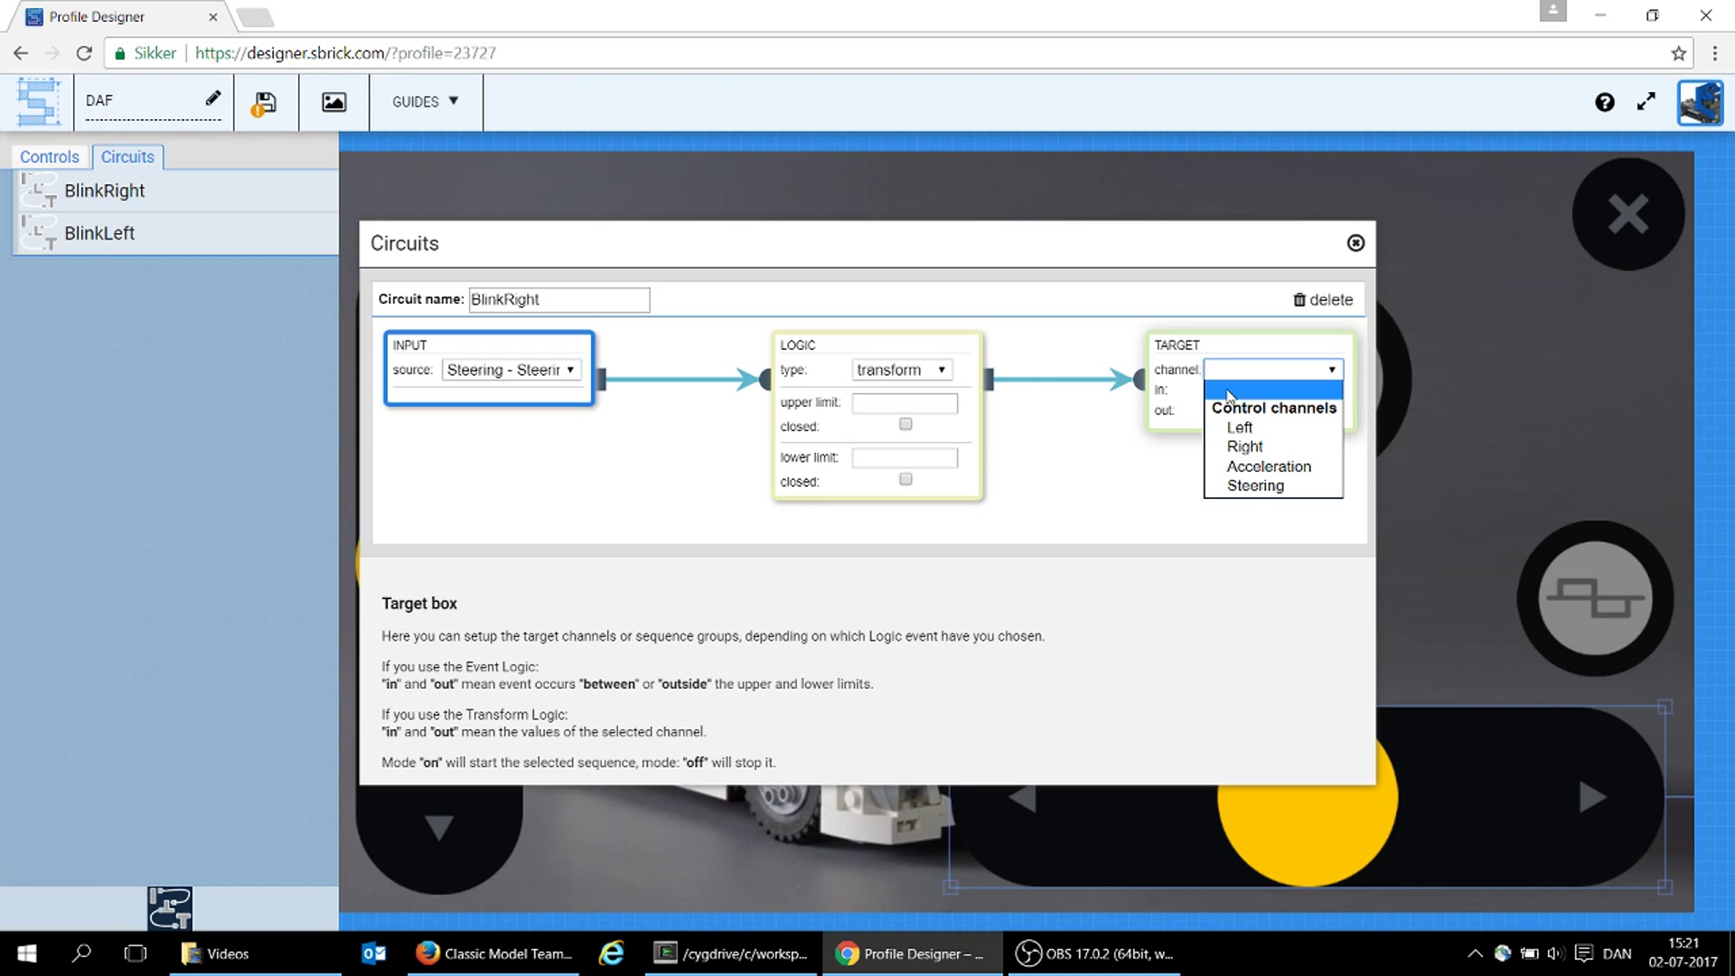
click(1233, 389)
click(1209, 392)
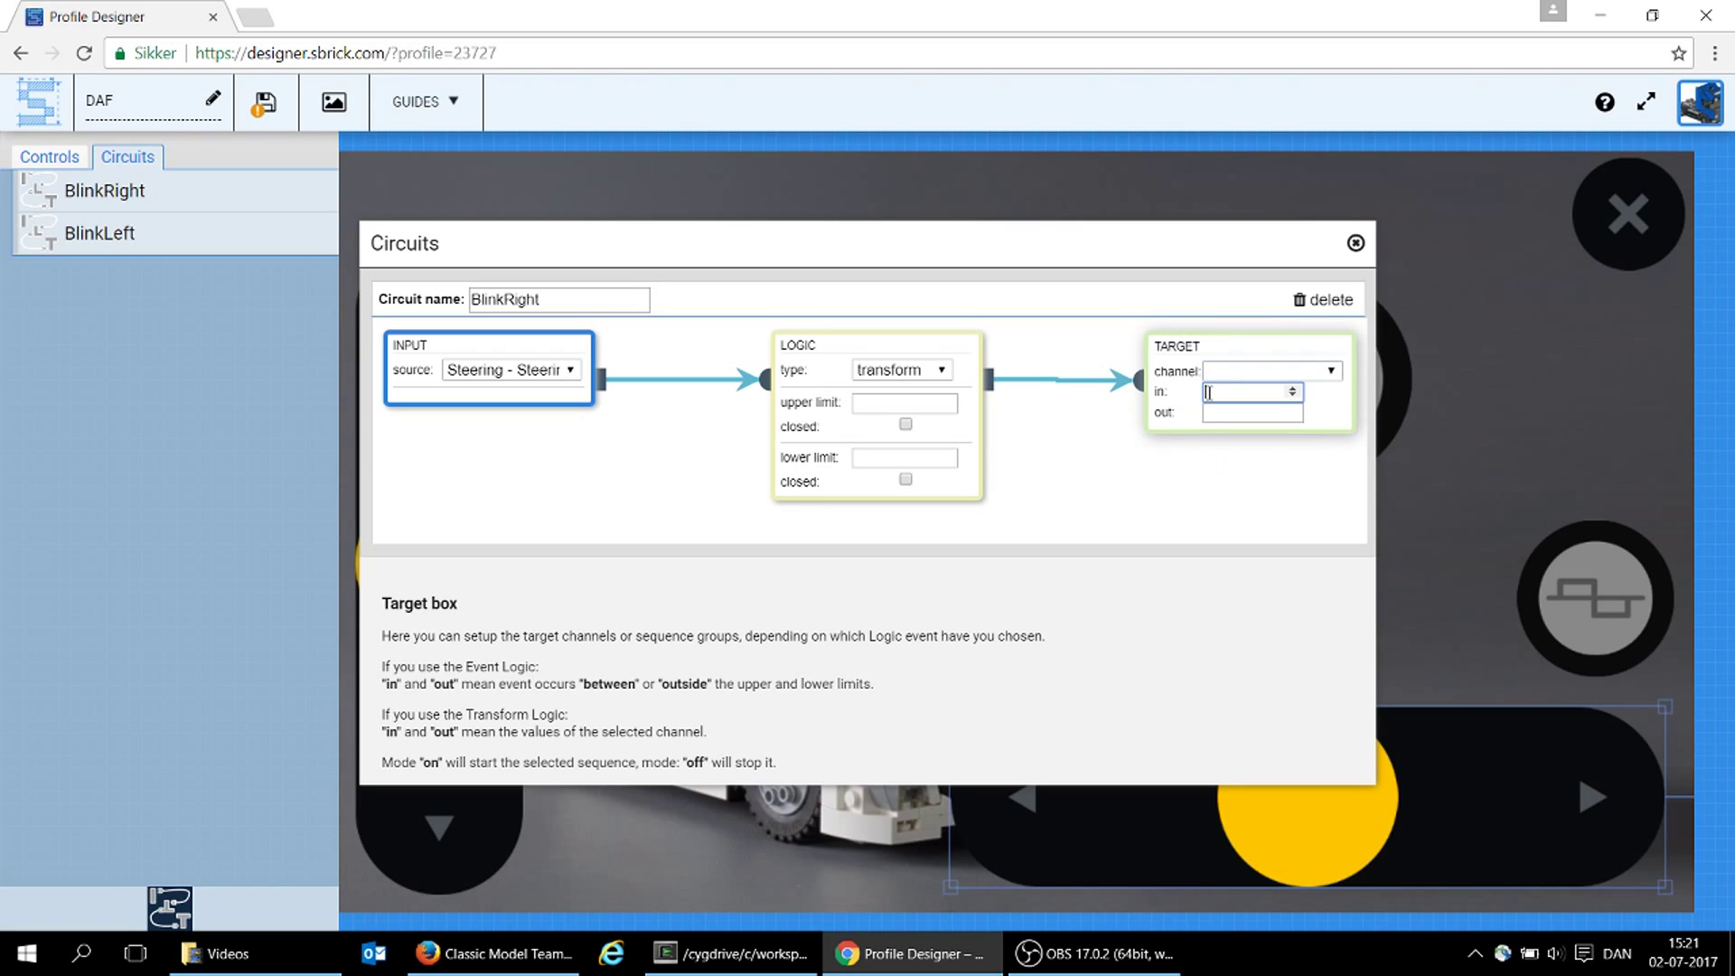
click(1293, 388)
Change BlinkRight's logic type back to event
mouse_move(864, 341)
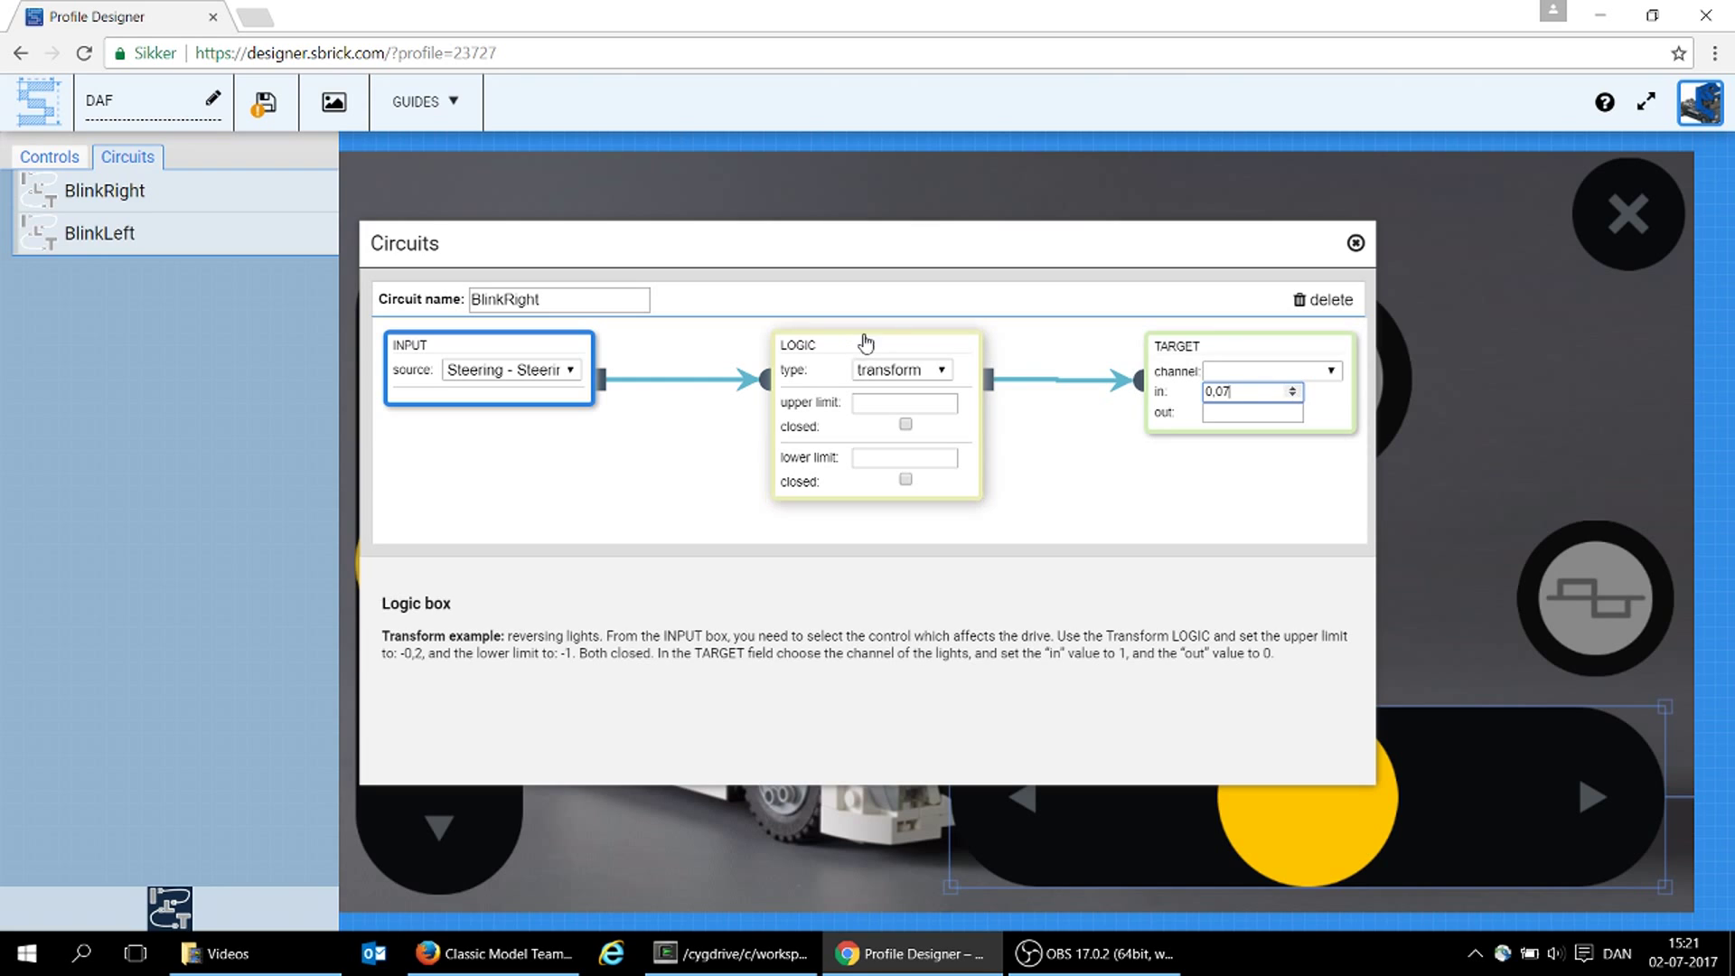
click(946, 376)
click(890, 404)
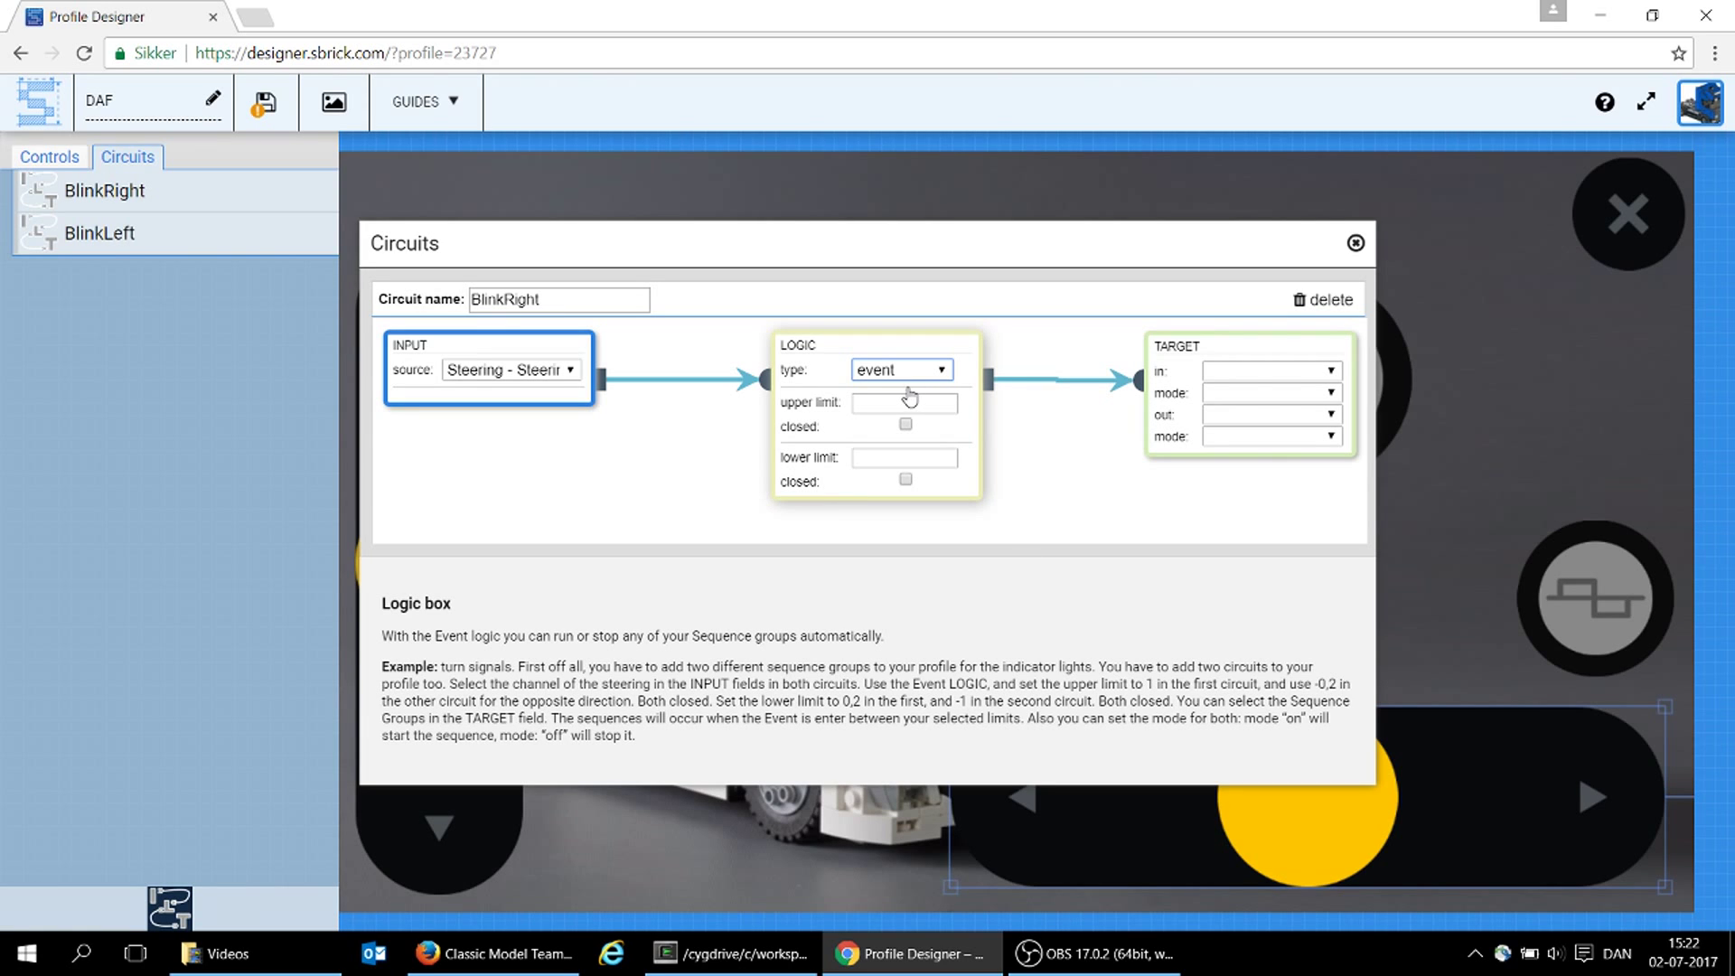
Set BlinkRight's steering limits to upper 1 and lower 0,2, both closed
click(951, 405)
text(0,2)
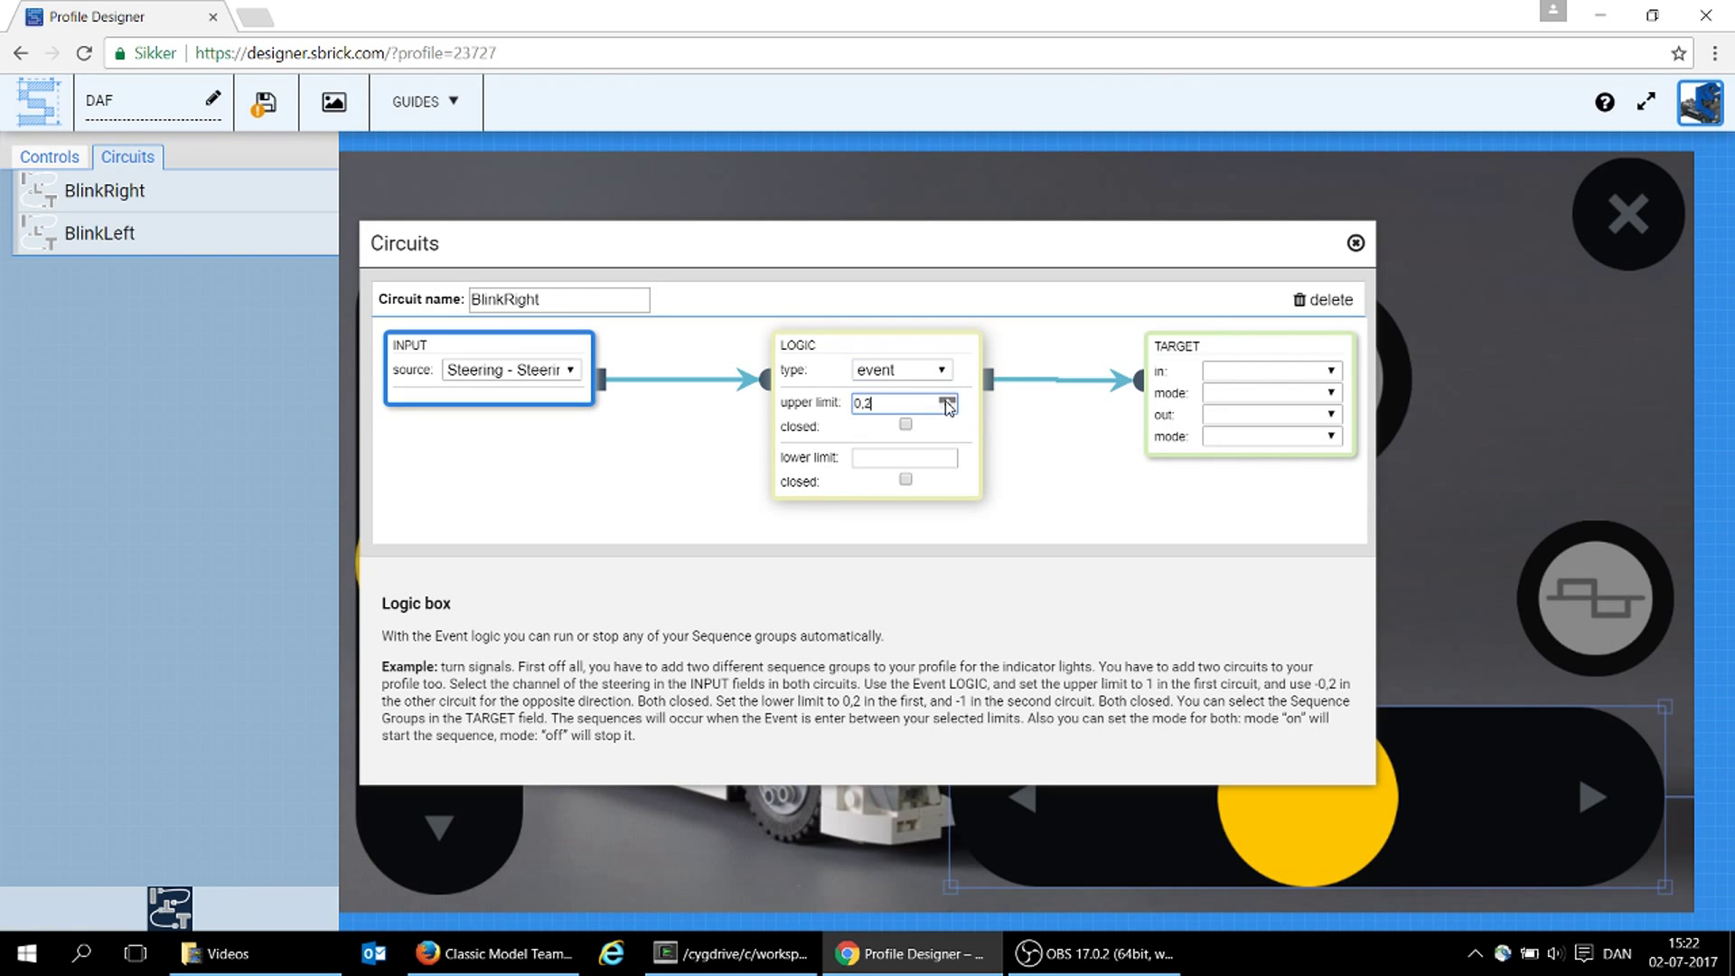
click(947, 400)
click(907, 427)
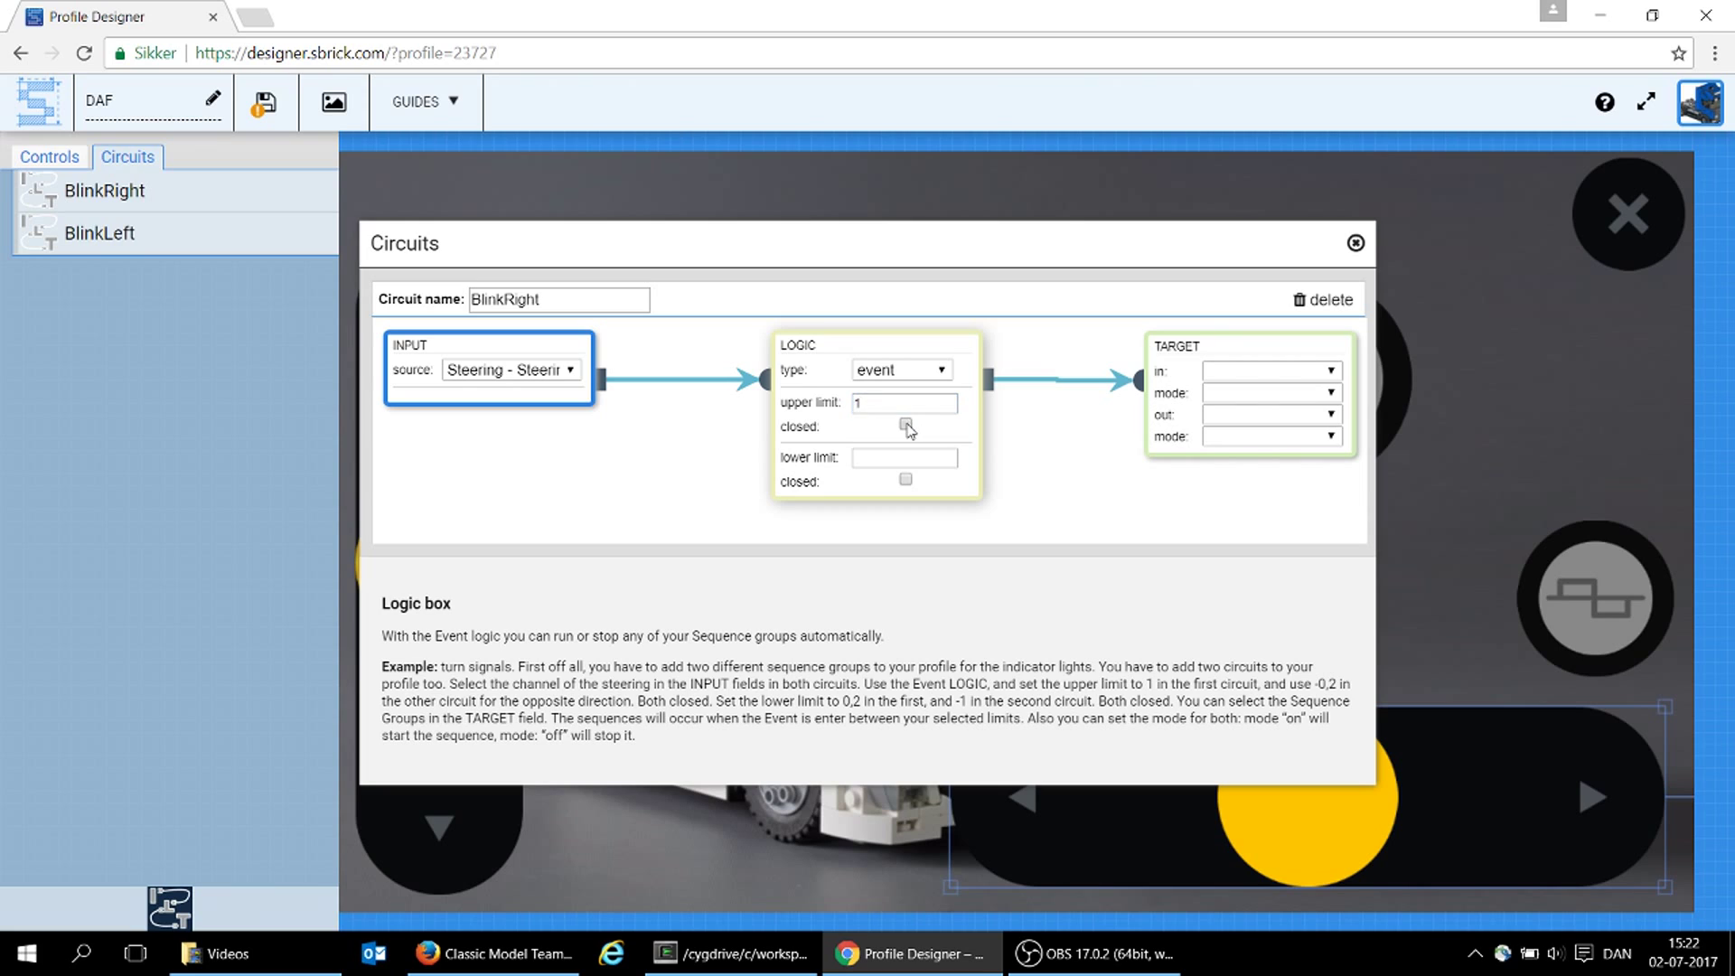
click(947, 457)
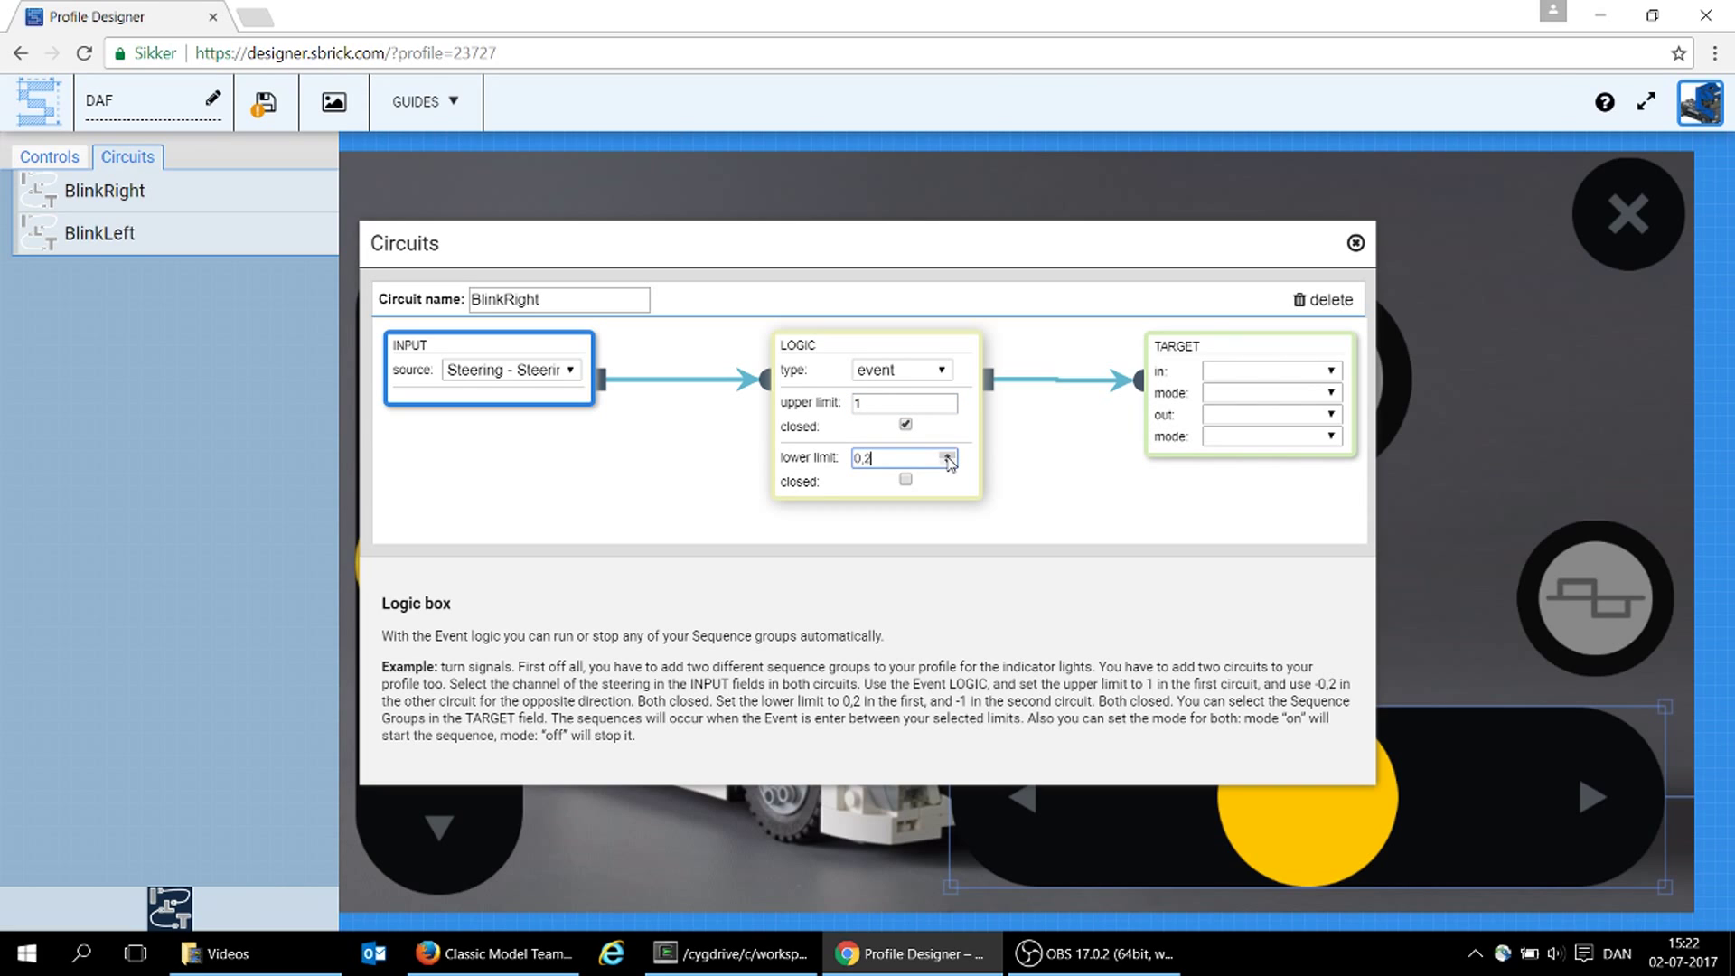
click(905, 479)
Make the in event switch the Right sequence on and the out event switch it off
mouse_move(1204, 409)
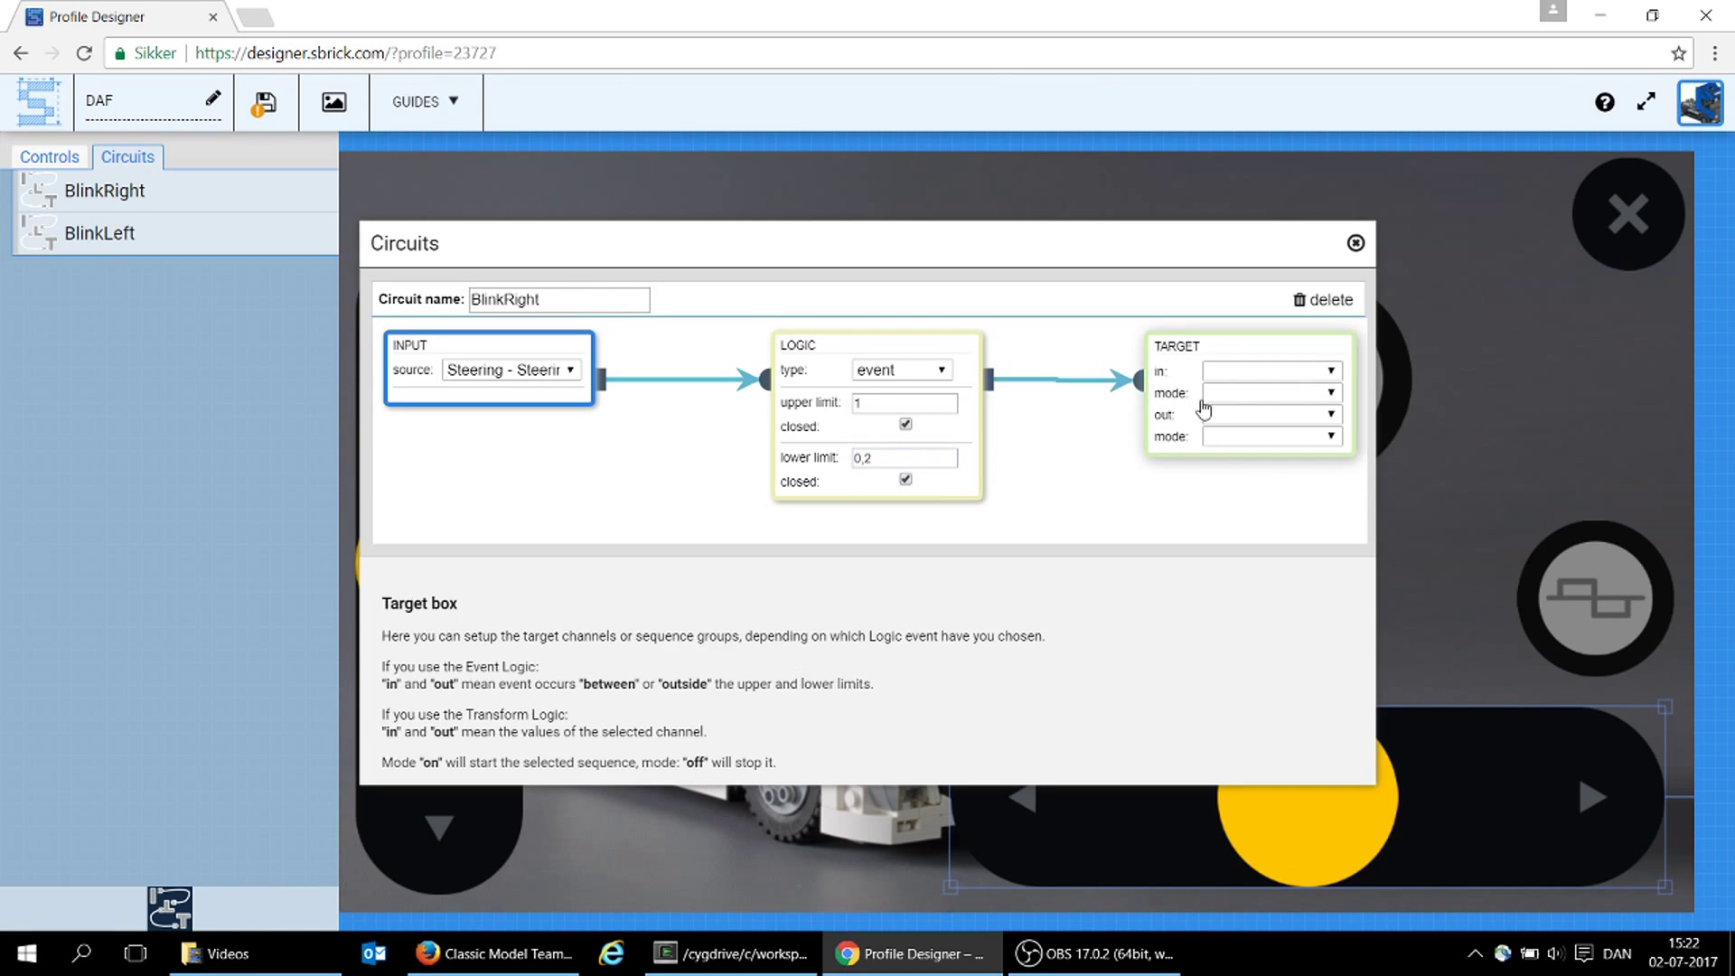
click(1280, 372)
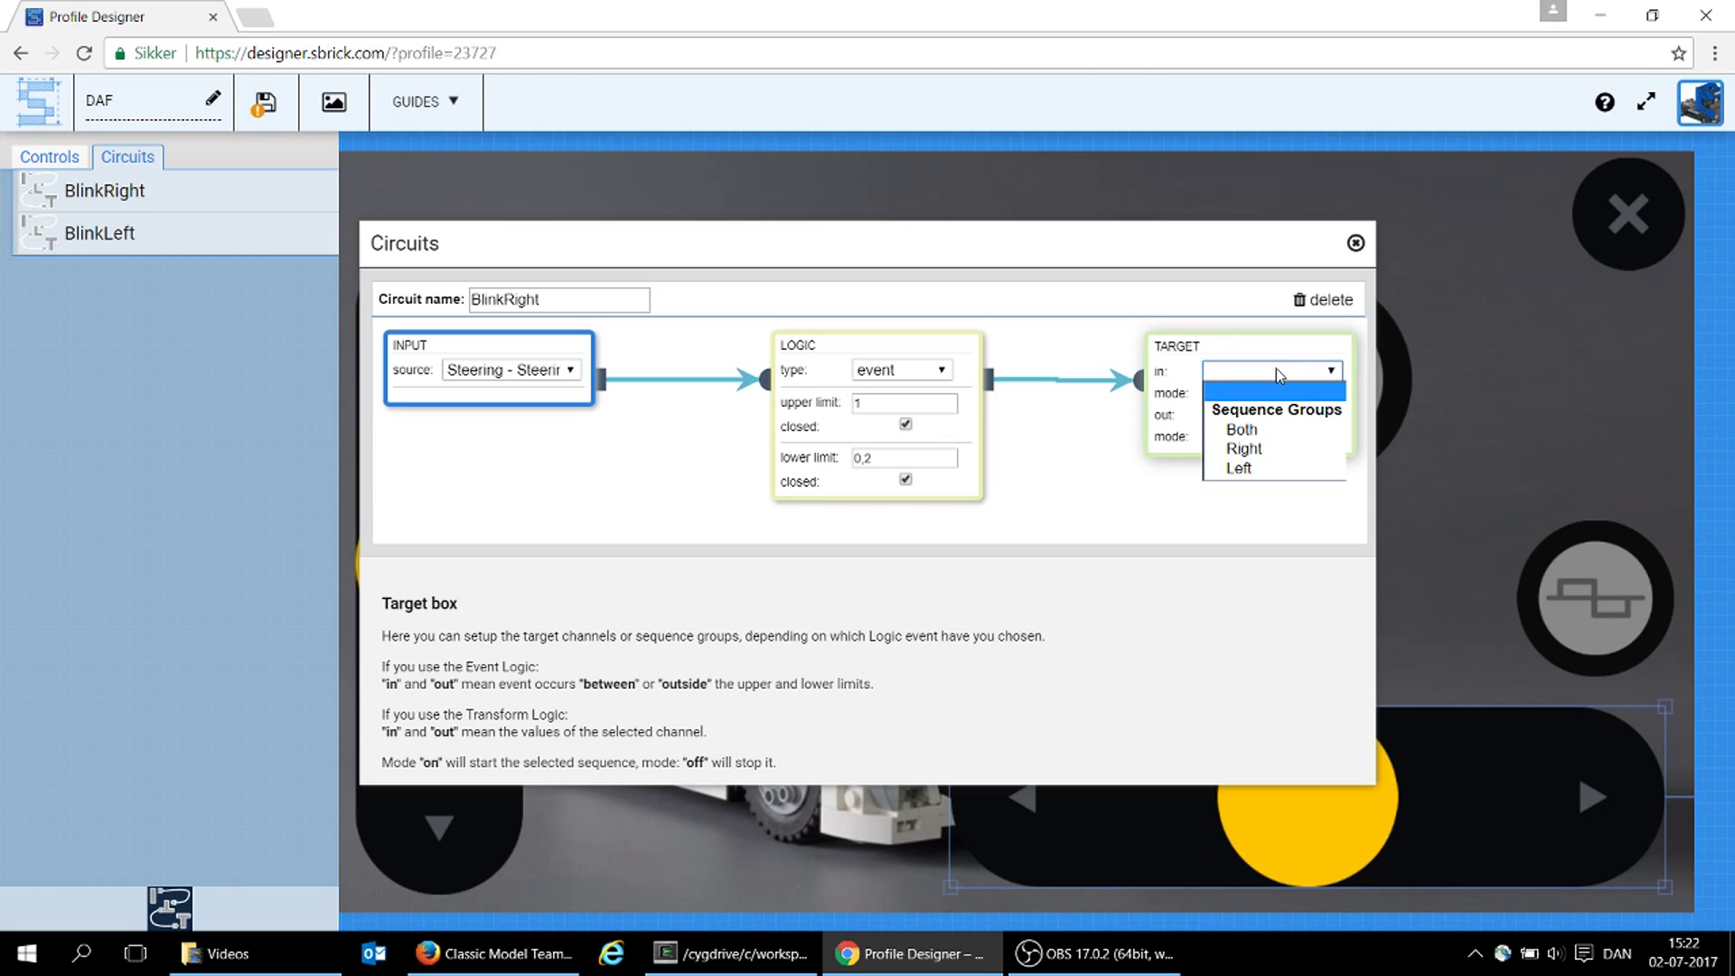
click(1290, 452)
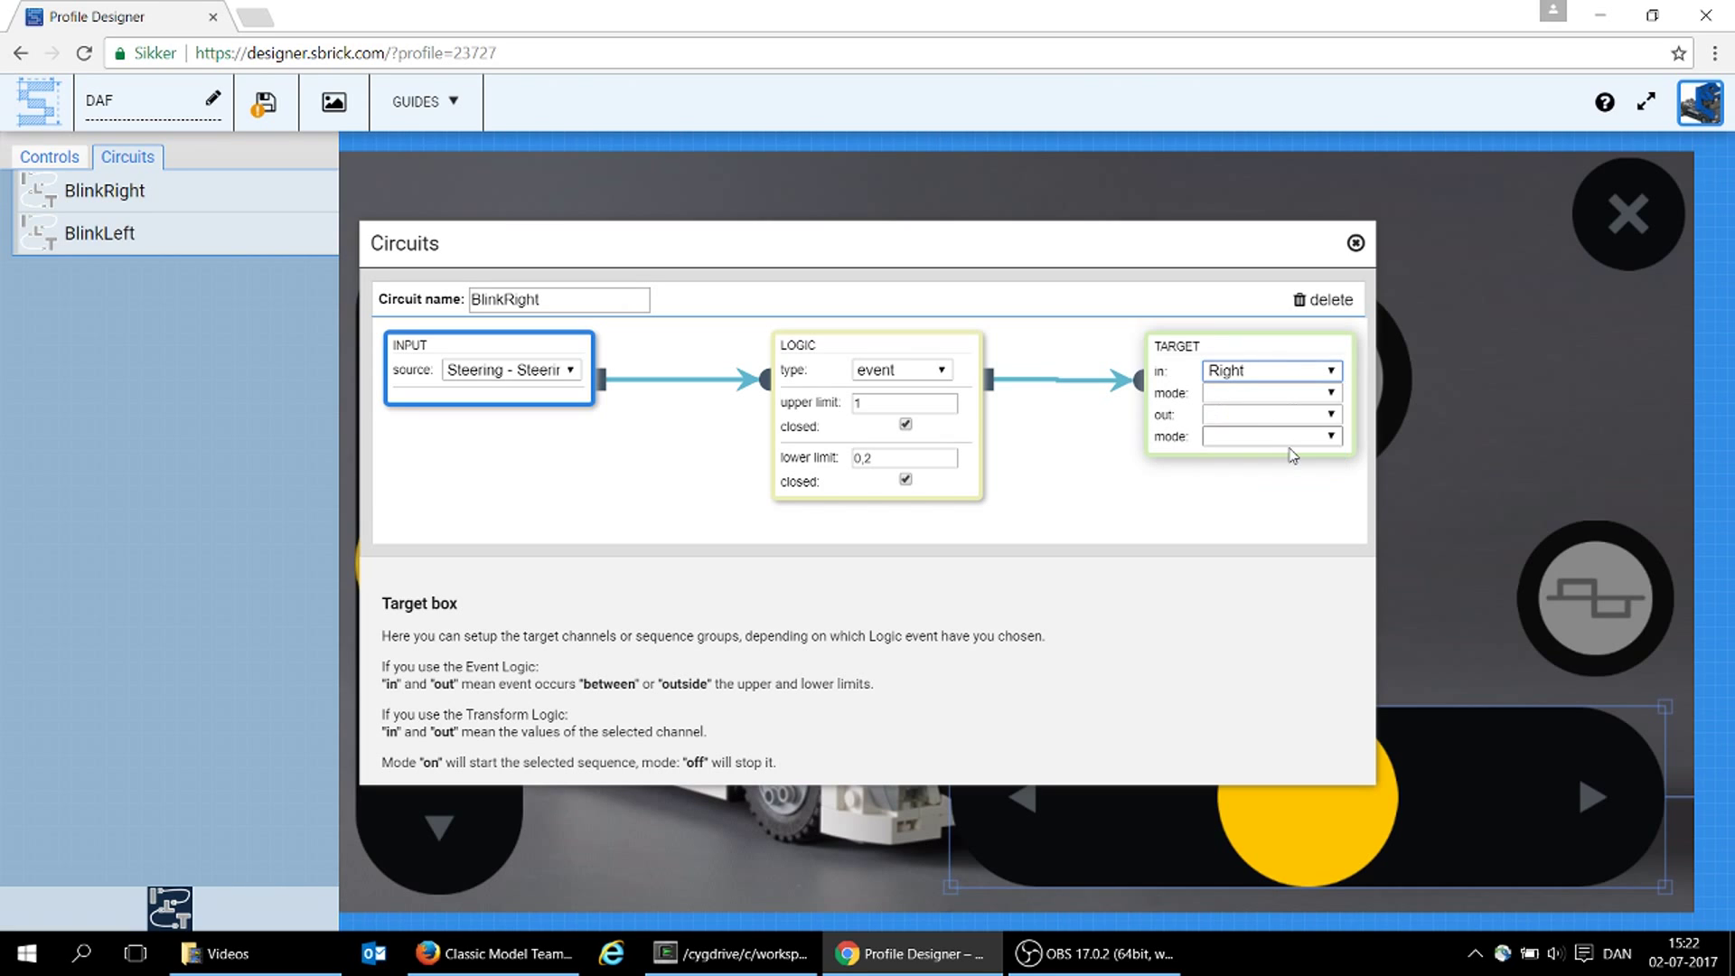
click(1247, 401)
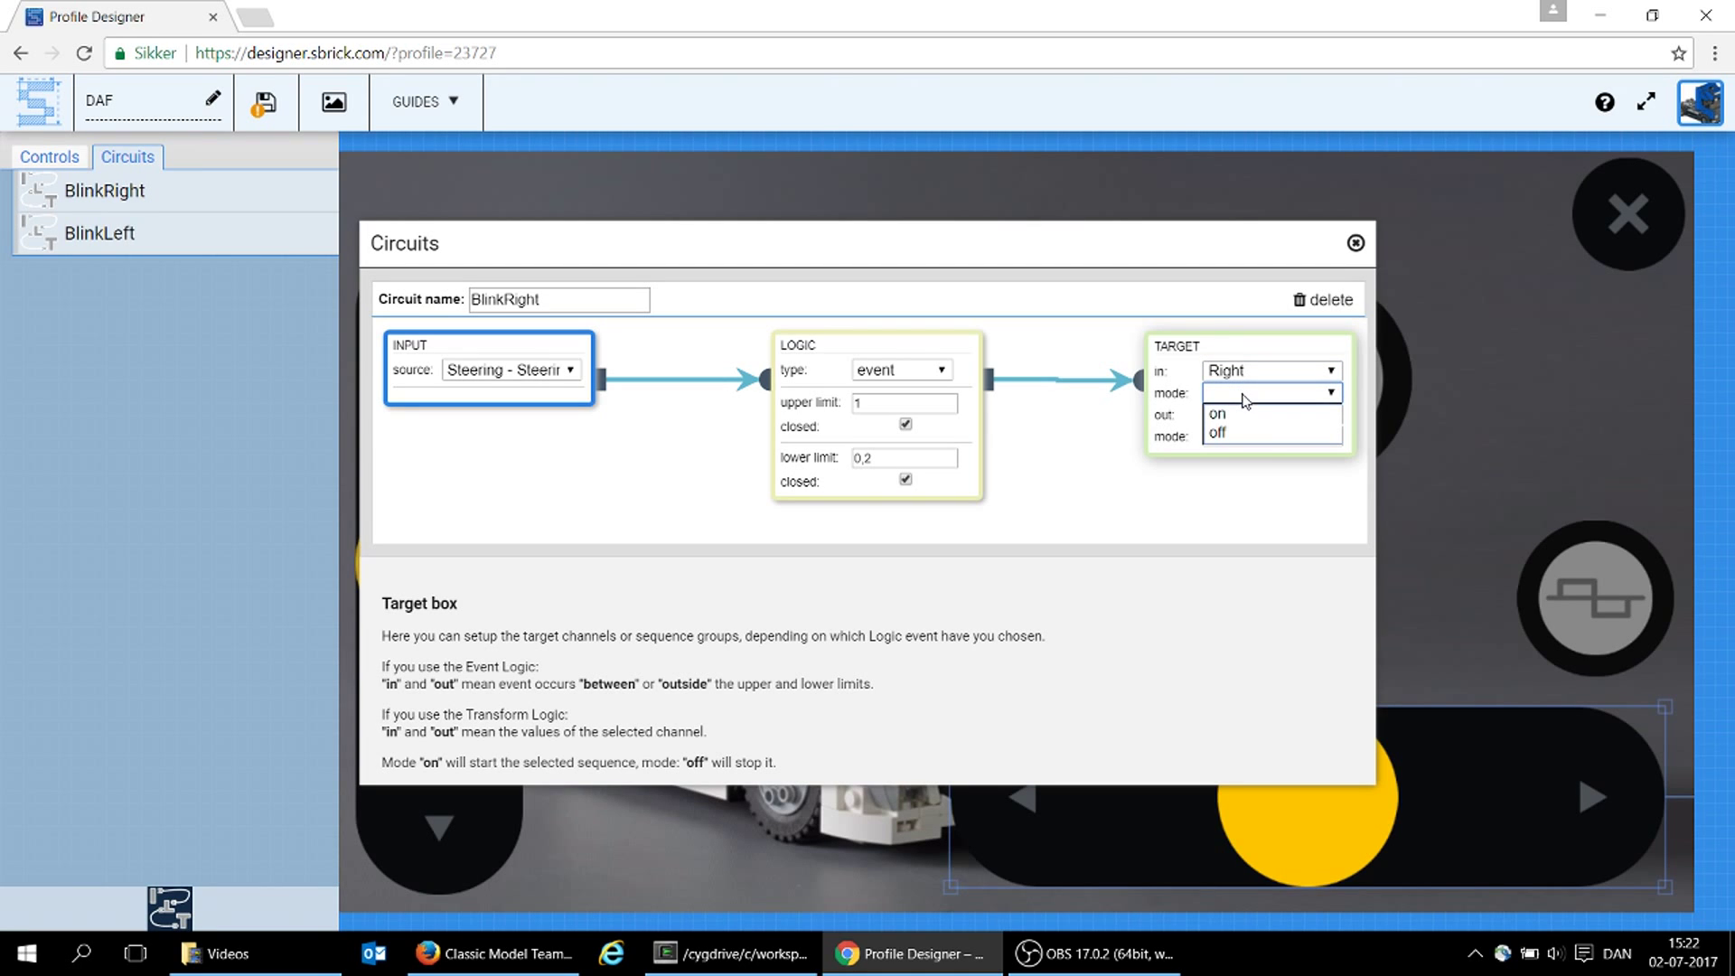
click(1253, 416)
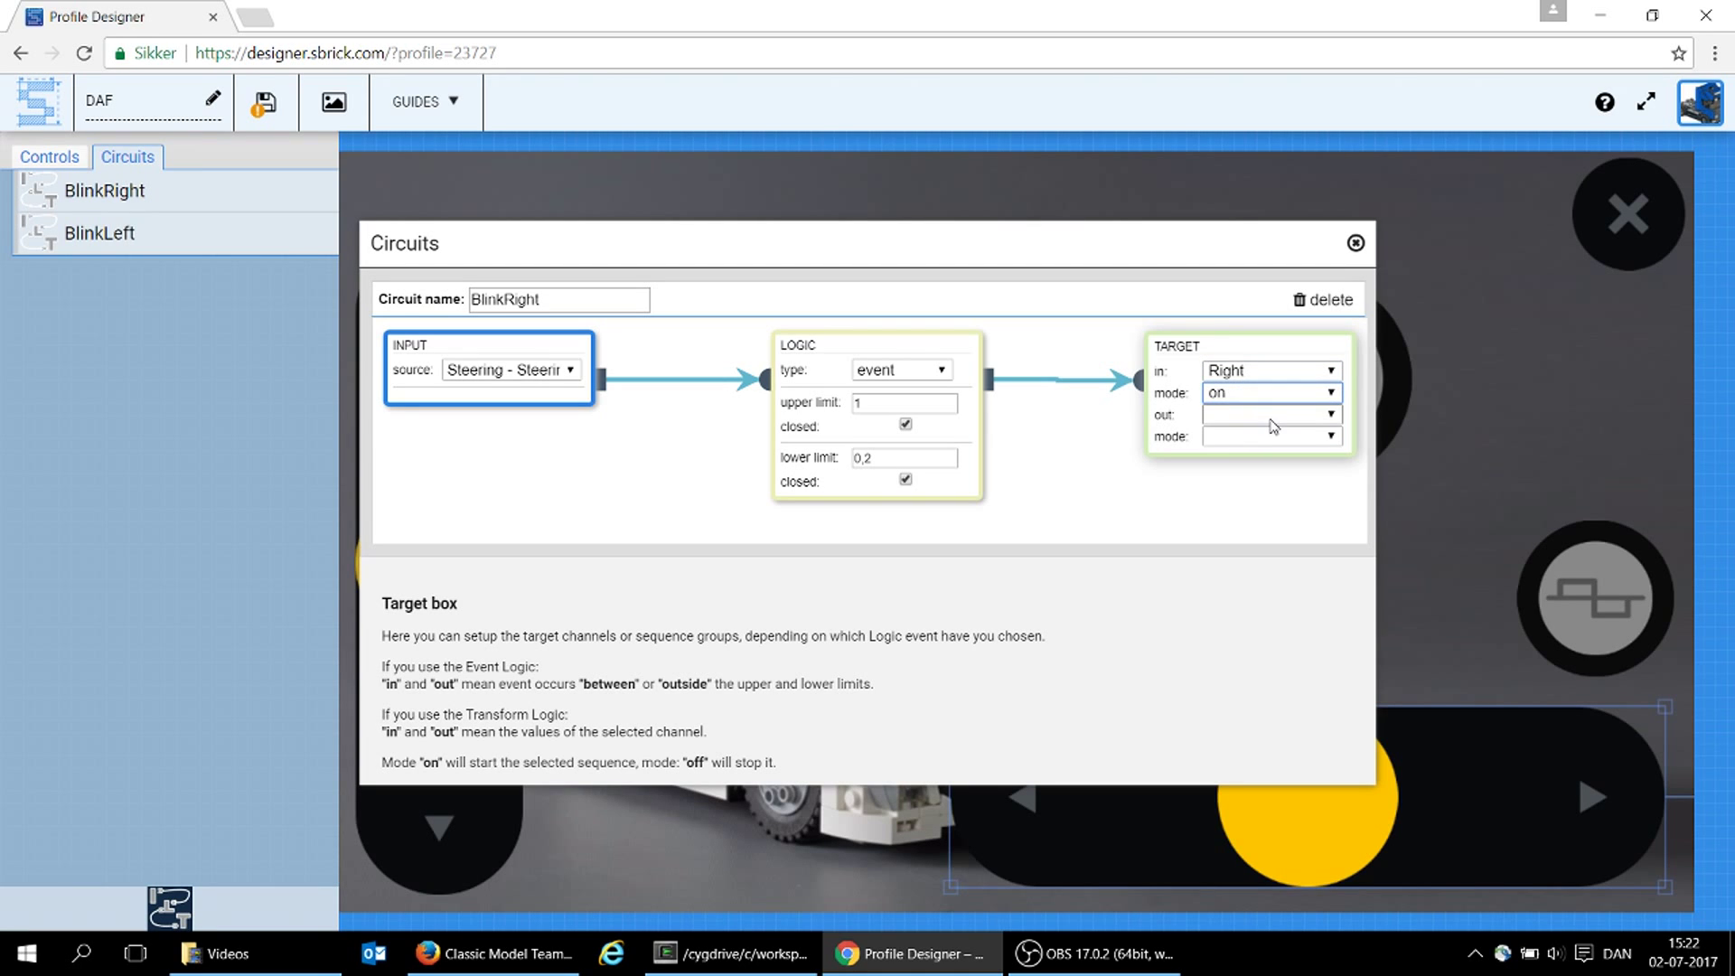
click(1272, 420)
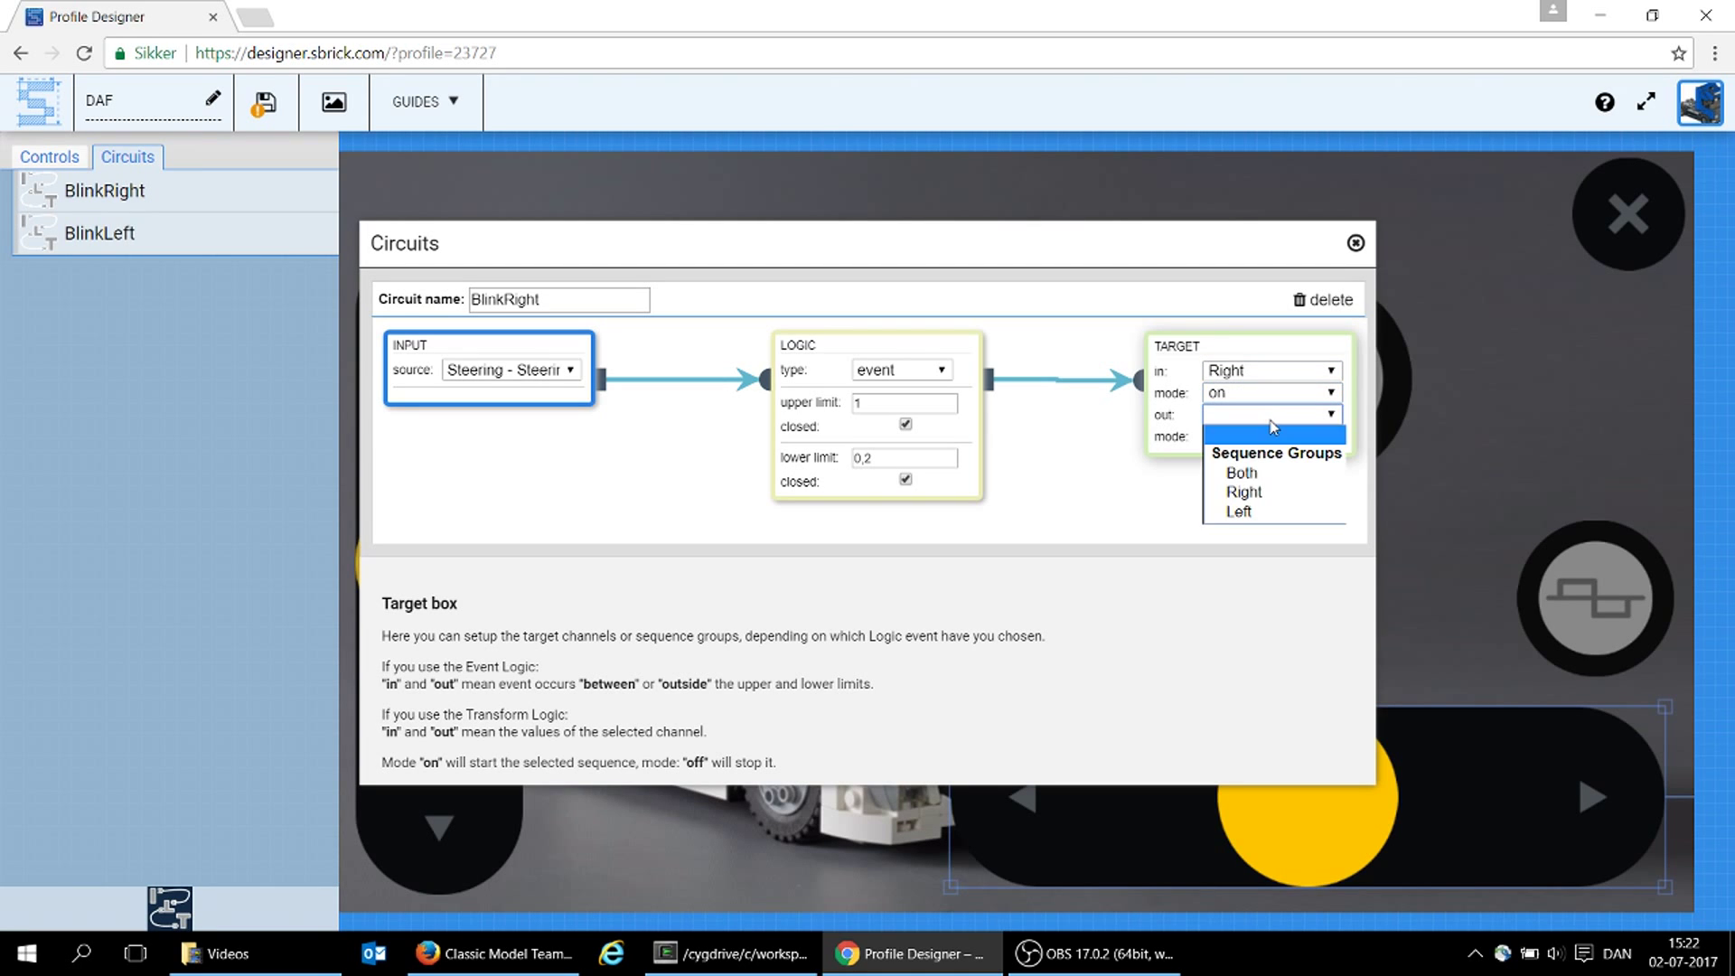
click(1261, 496)
click(1227, 439)
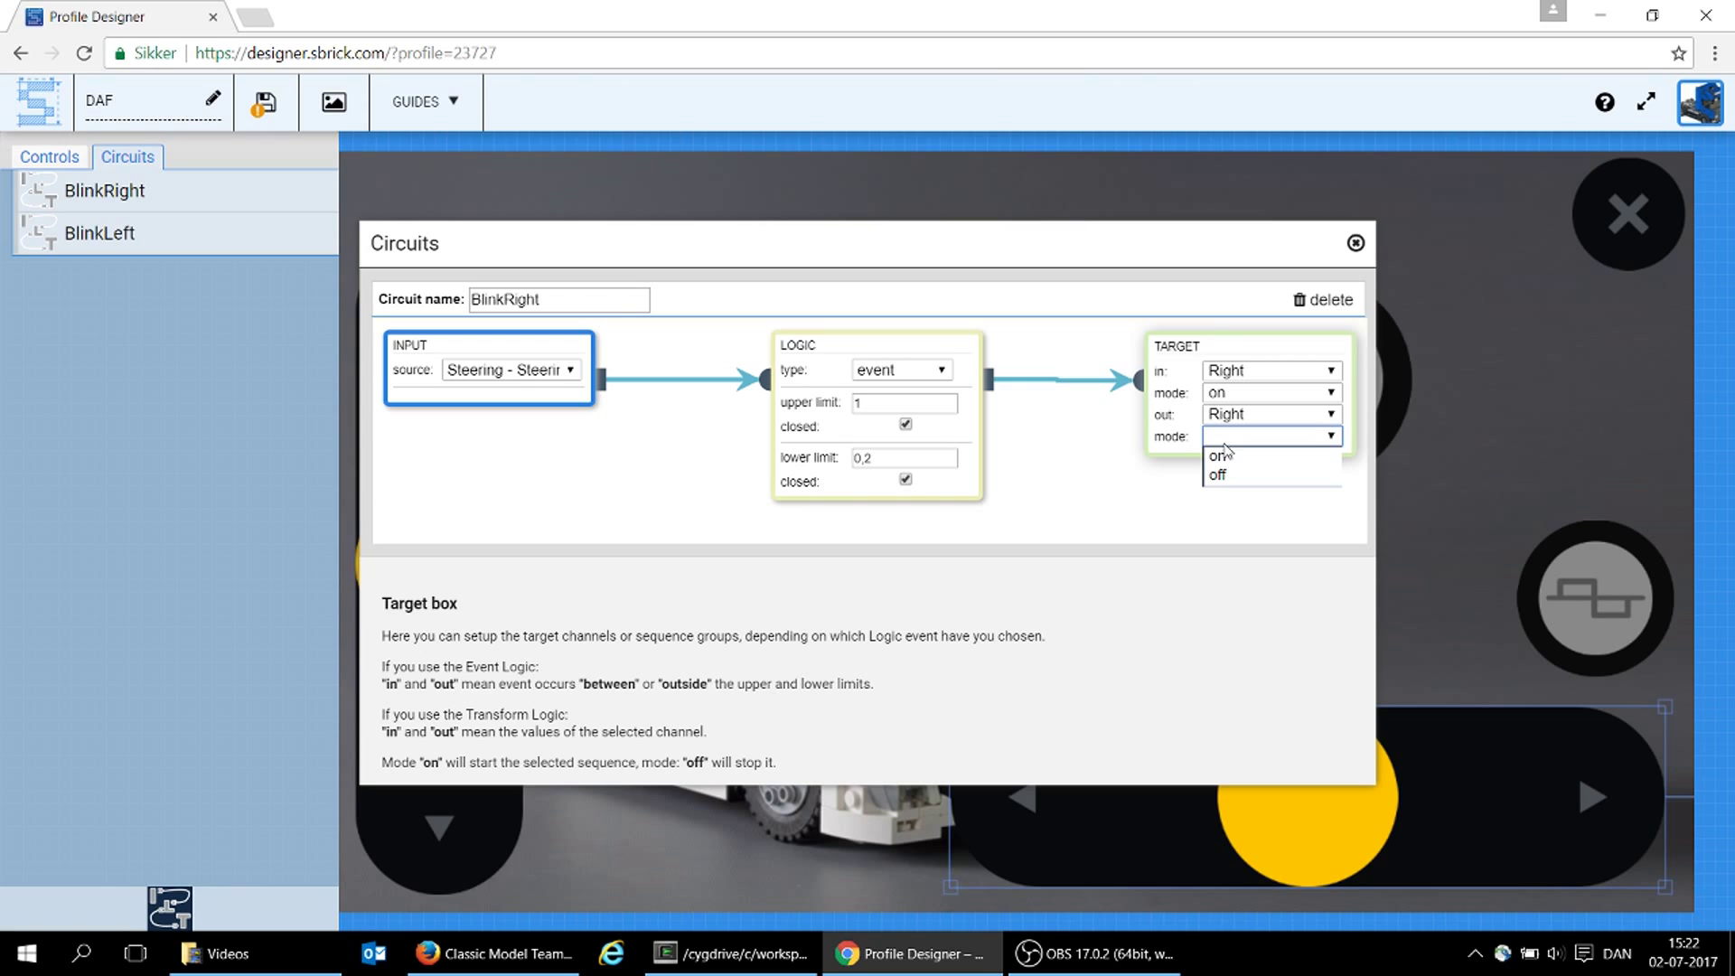
click(1225, 476)
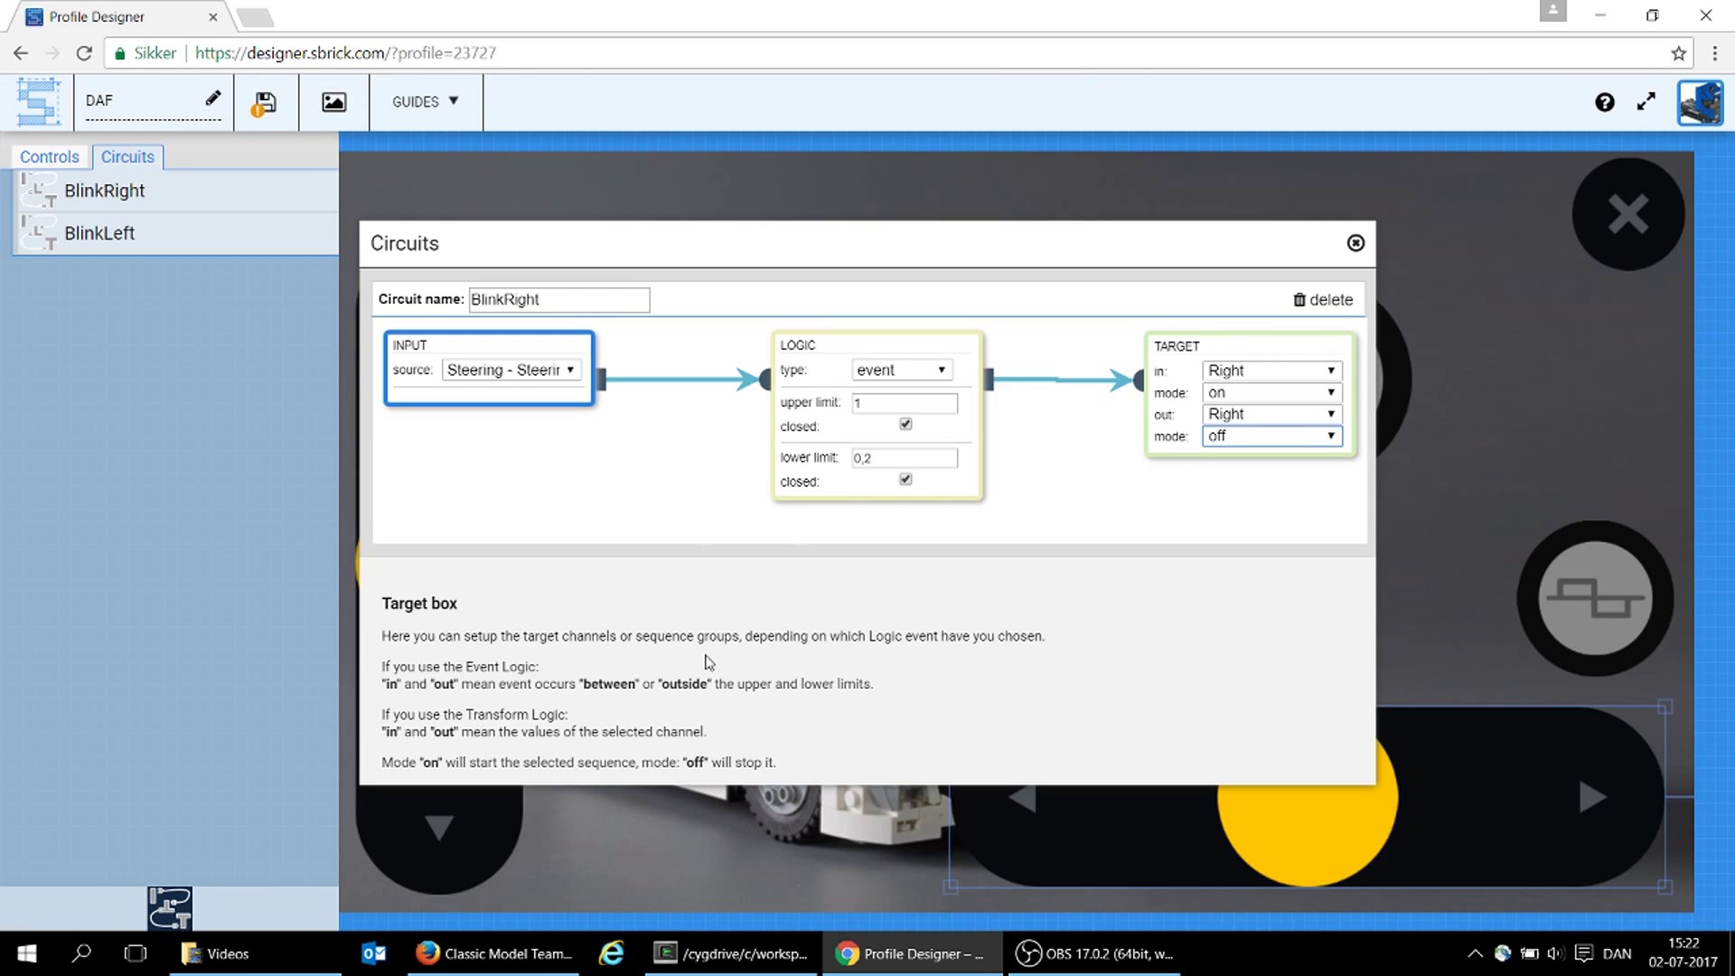
mouse_move(850, 364)
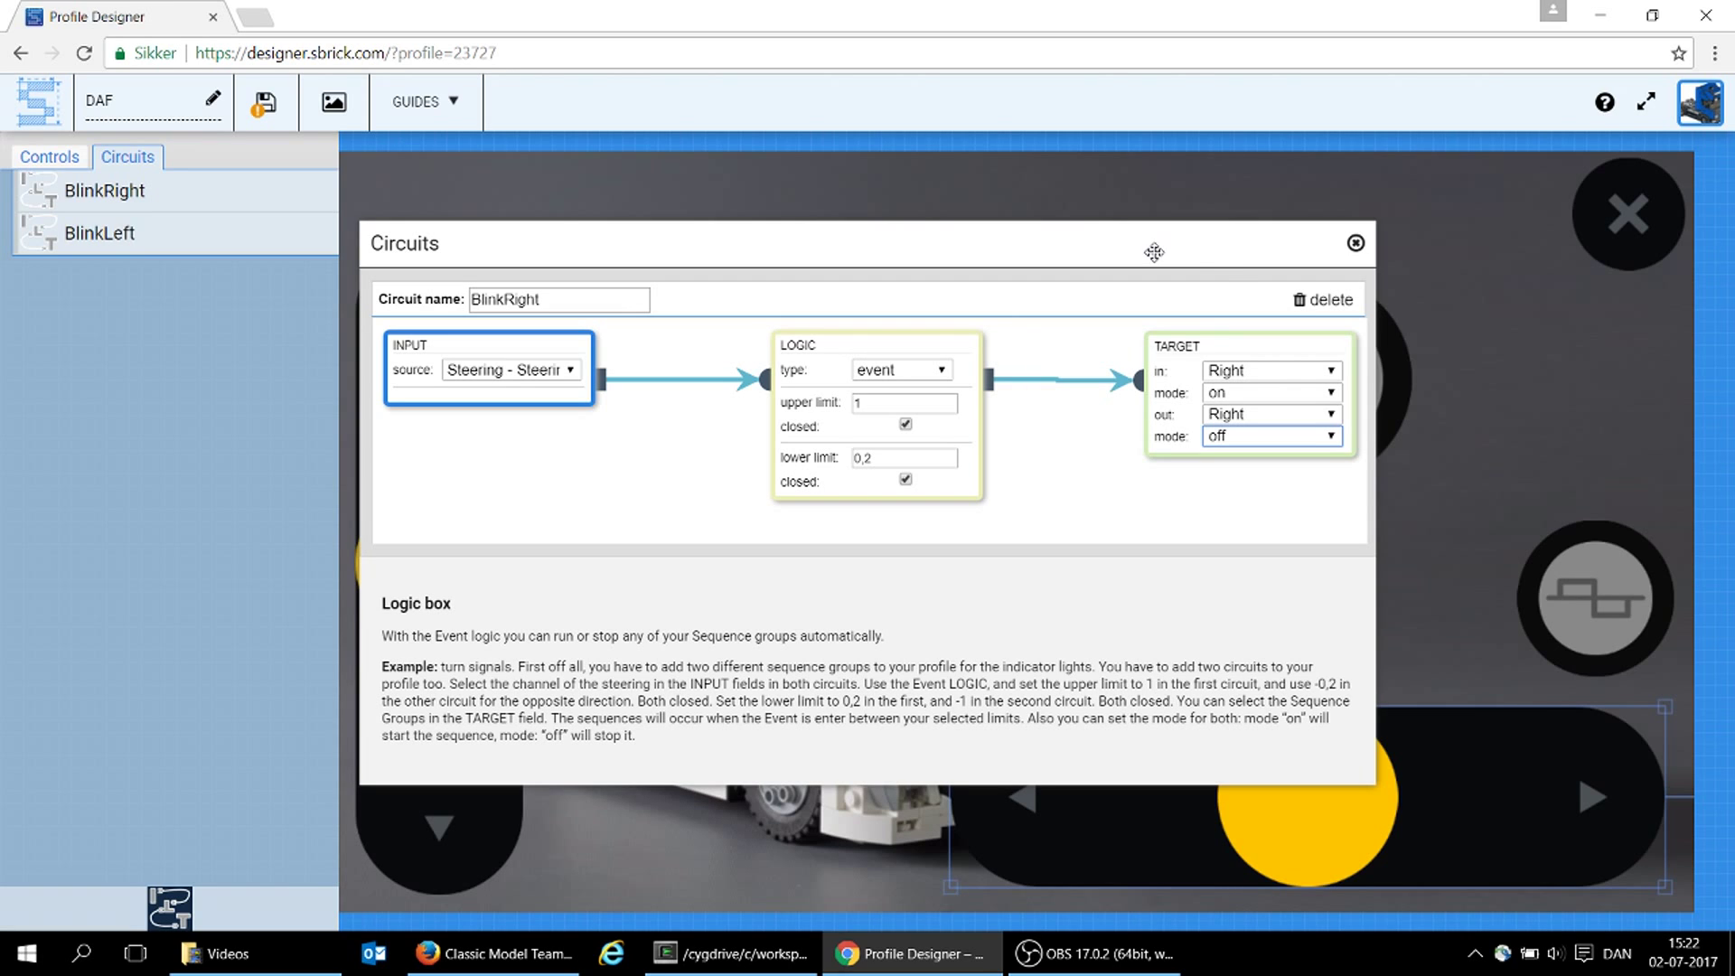
Check BlinkLeft's mirrored event settings, then save the DAF truck profile
click(1355, 244)
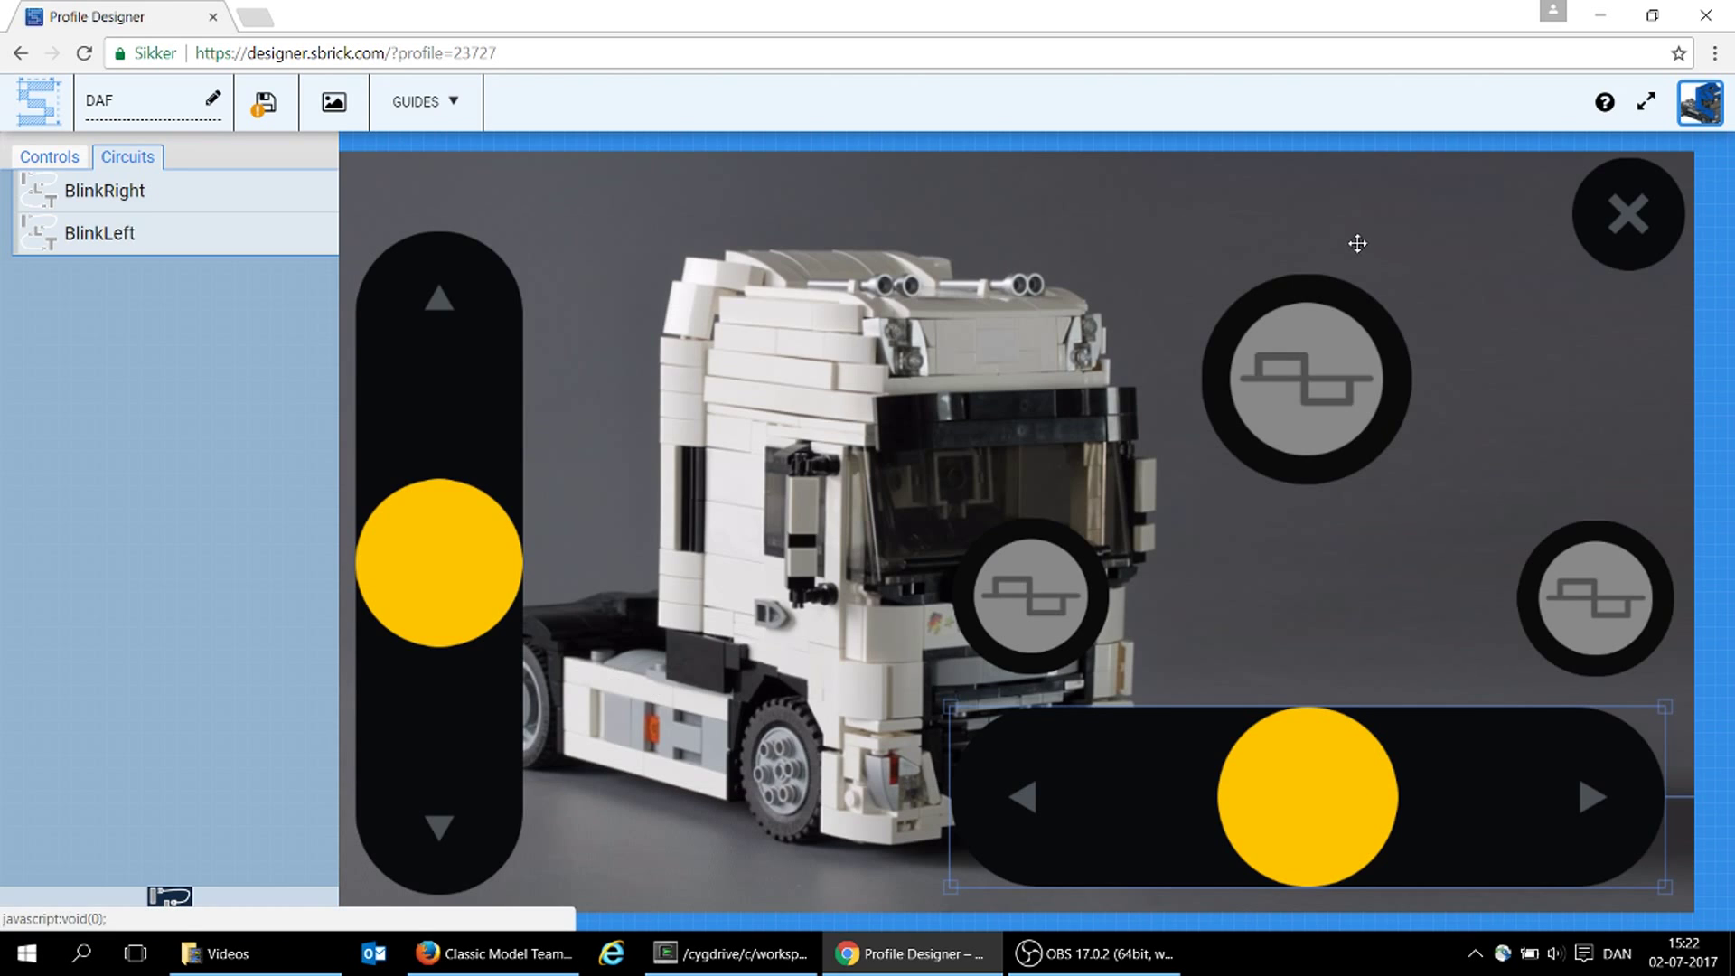
click(154, 245)
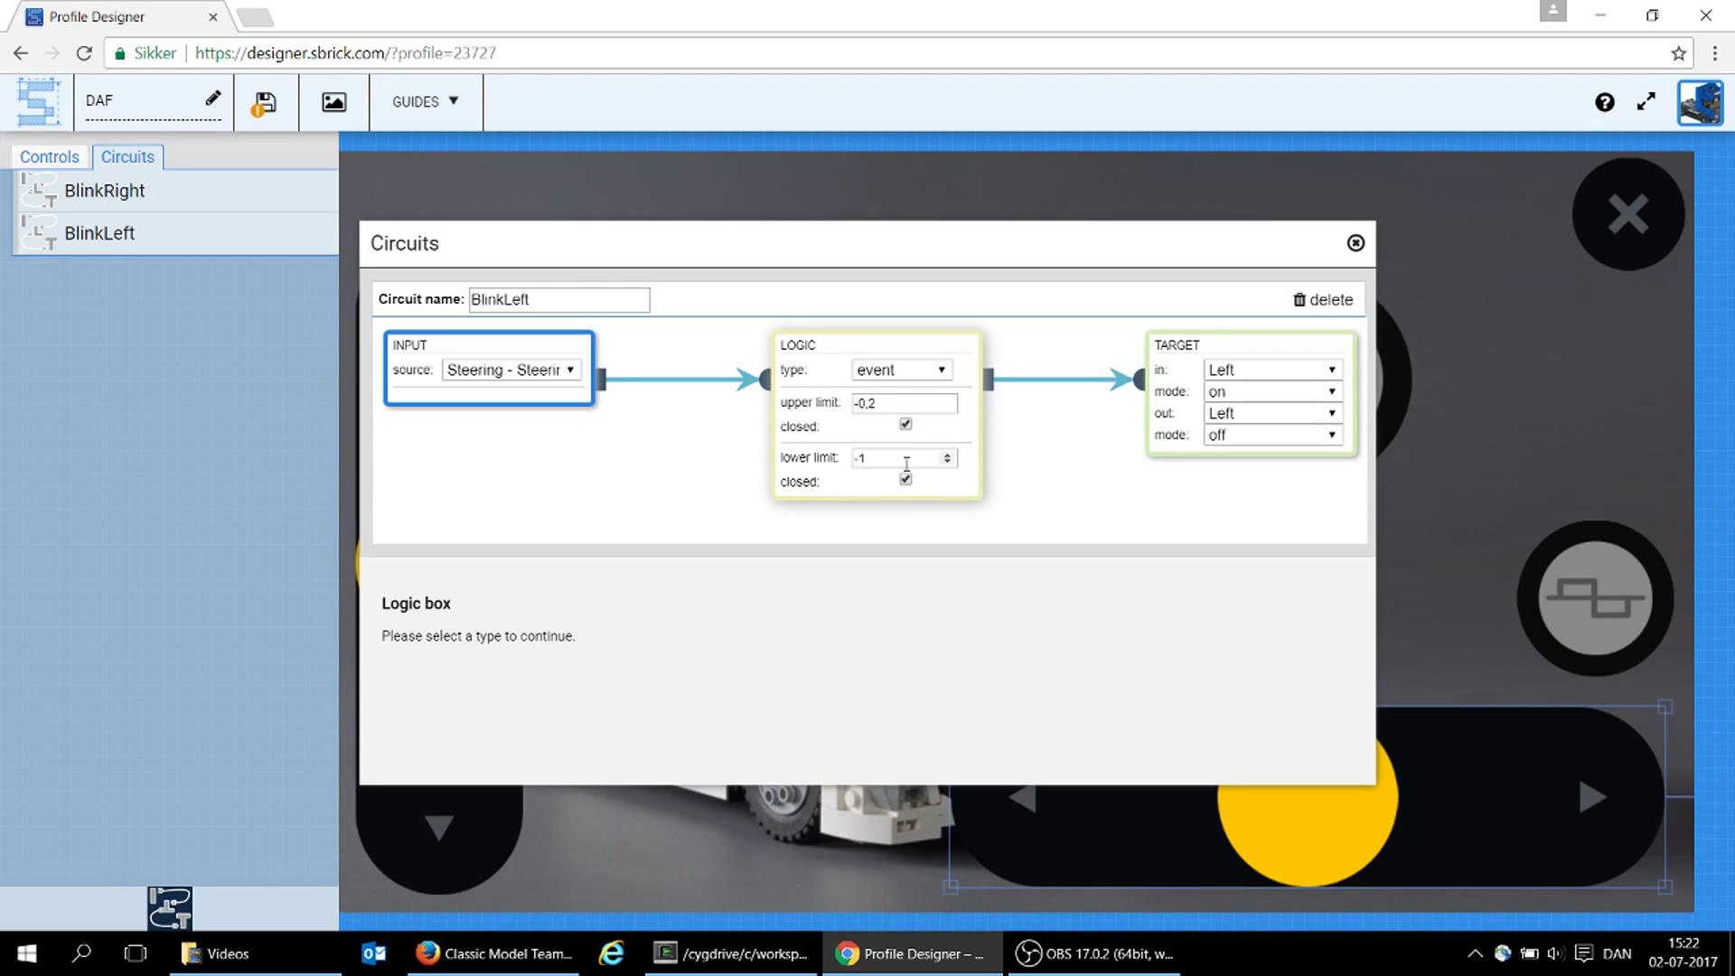
click(1356, 244)
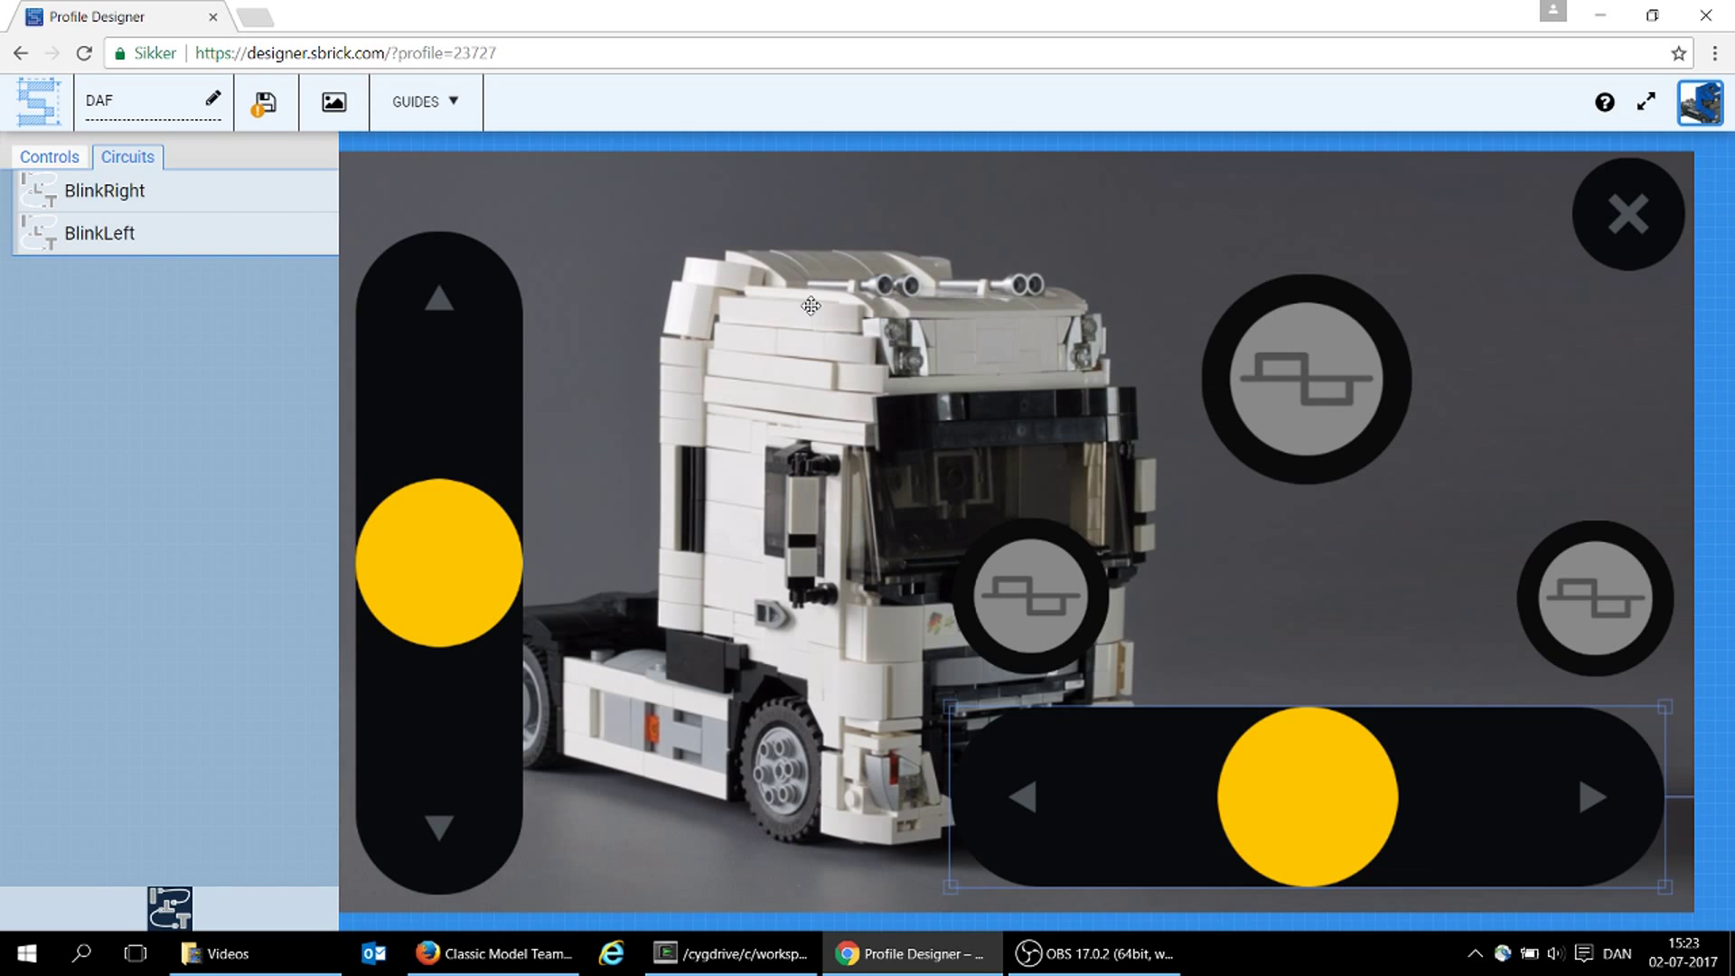
click(259, 103)
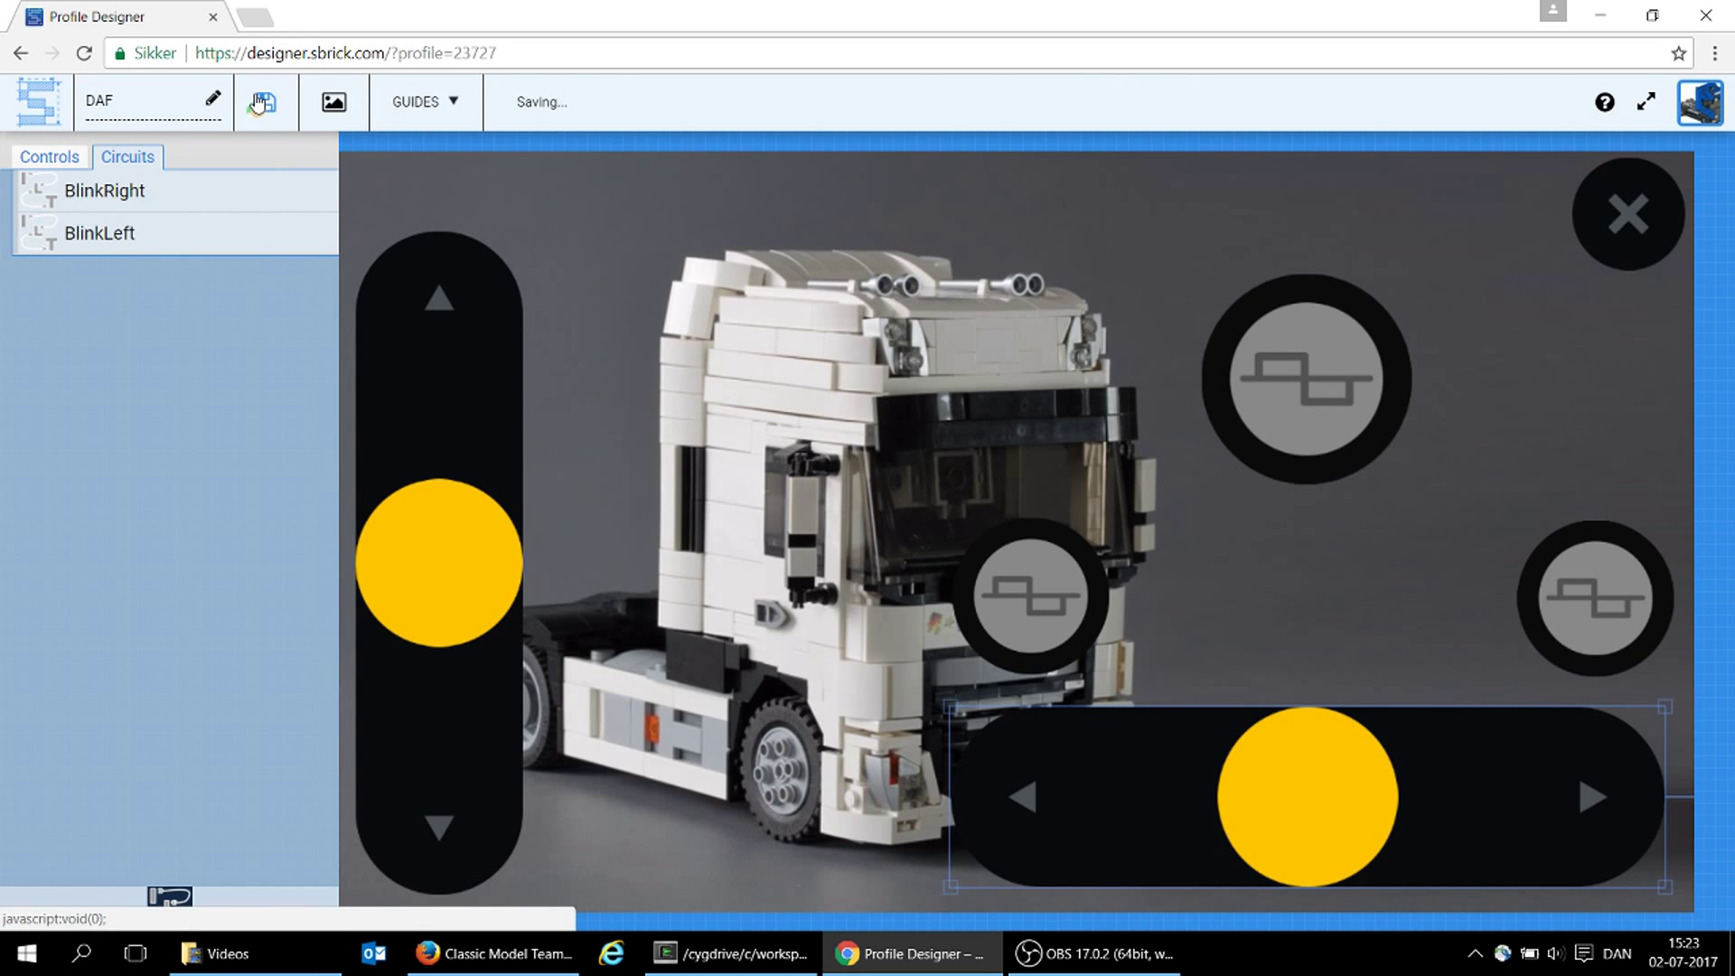